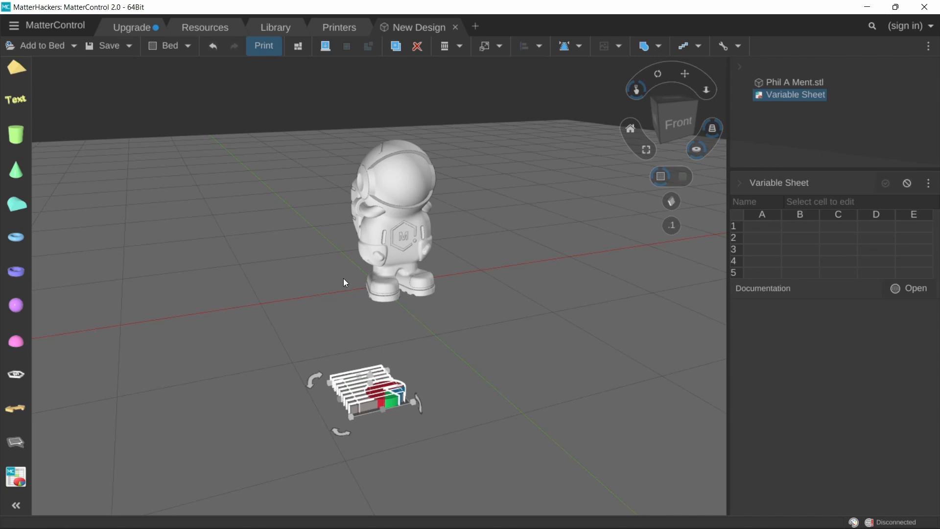
Delete the Phil A Ment model and the variable sheet from the bed
drag(315, 248, 492, 420)
key(Delete)
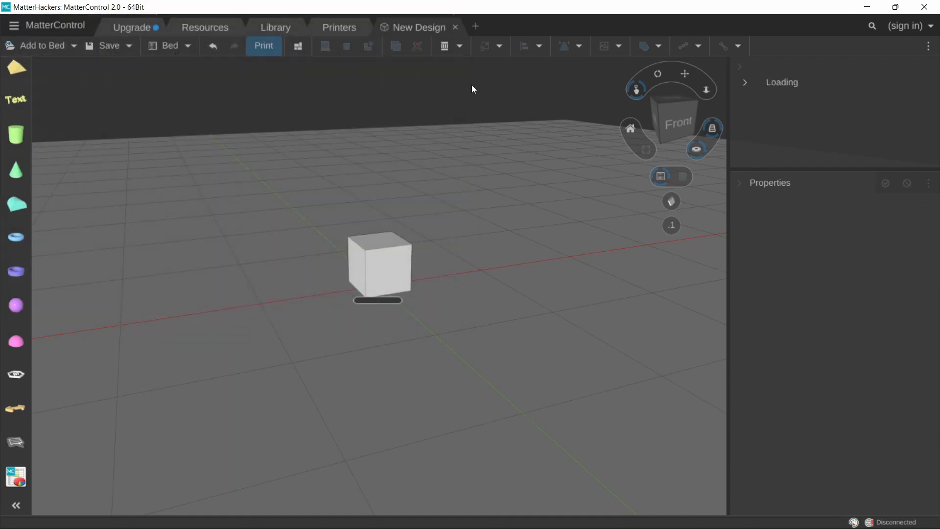
Set the measuring spoon's Tsp Size to .5
scroll(454, 234, up, 3)
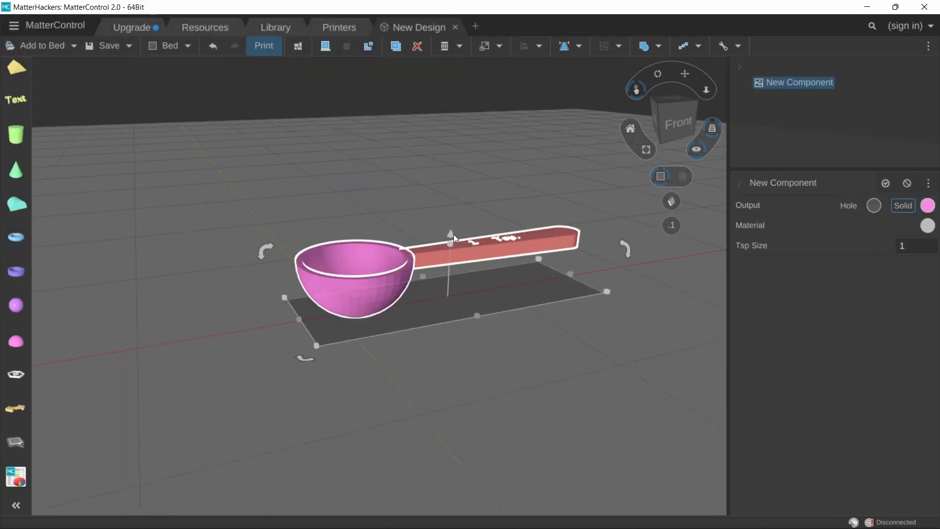
right_drag(454, 204, 421, 229)
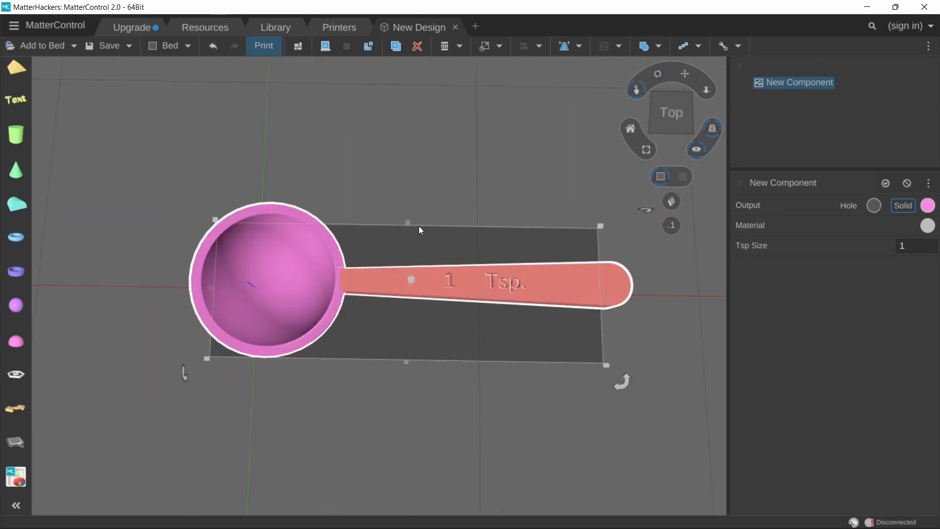
right_drag(537, 216, 483, 272)
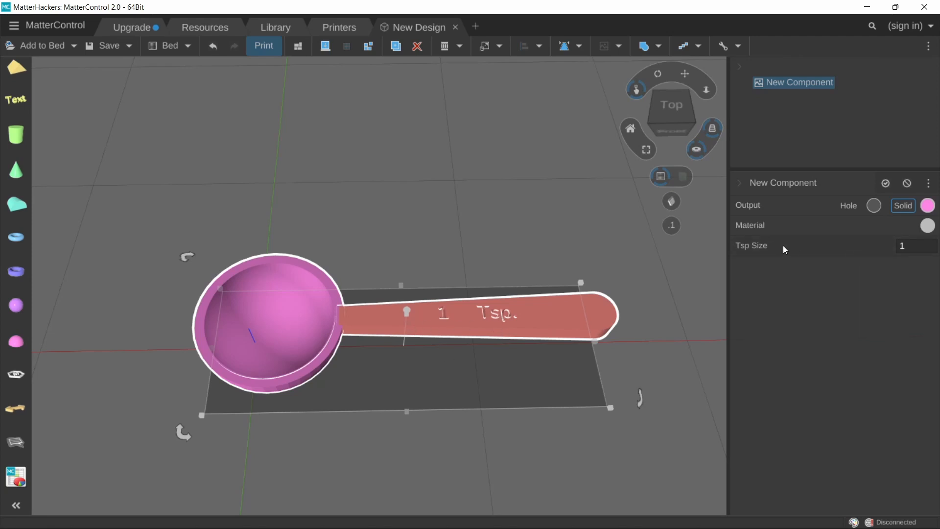
click(926, 247)
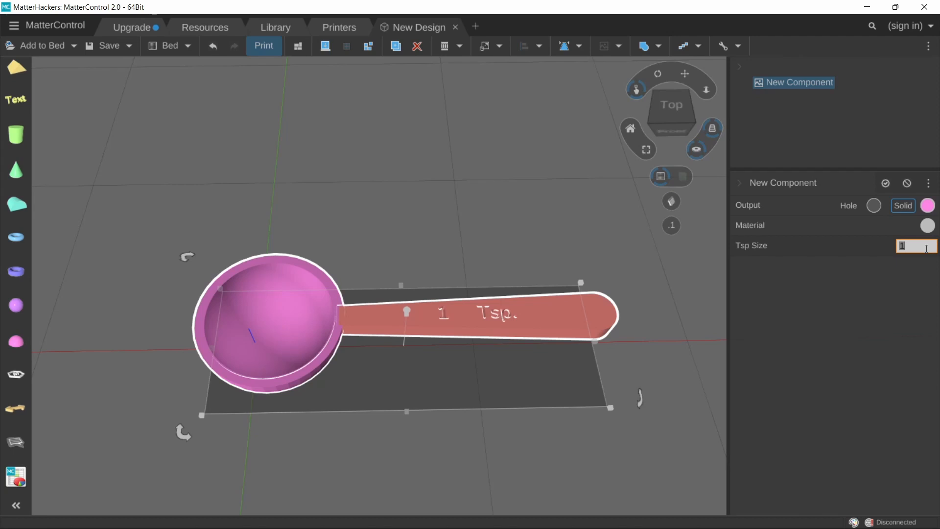
text(.5)
key(Return)
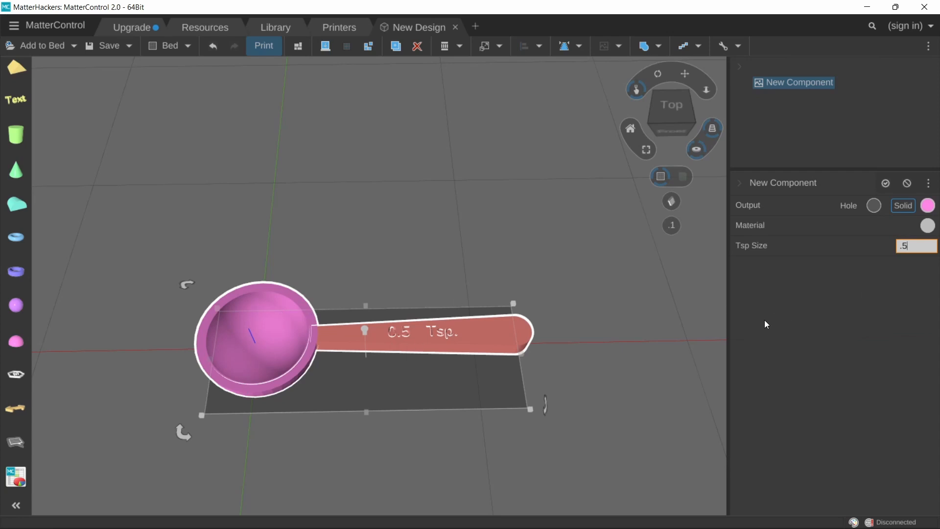
Try Tsp Size values of 1, 2 and .75 on the measuring spoon
key(BackSpace)
key(BackSpace)
text(1)
key(Return)
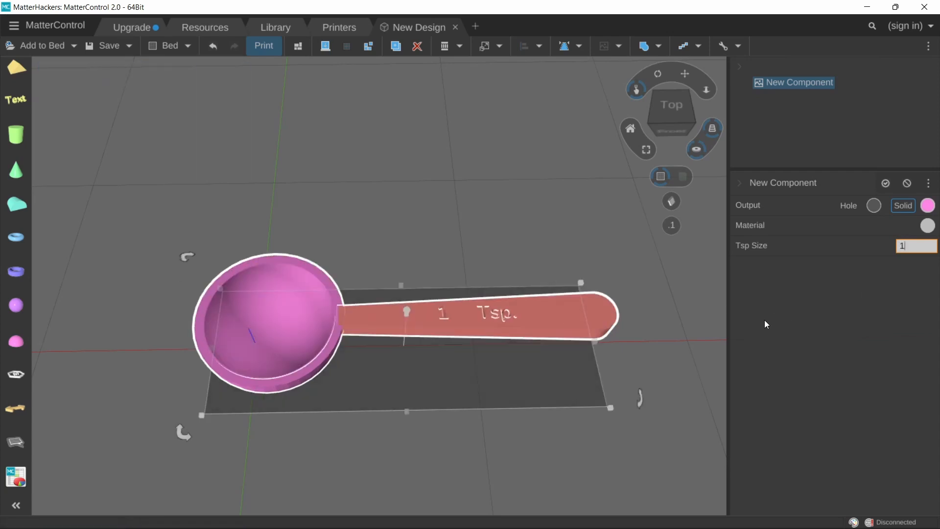
key(BackSpace)
text(2)
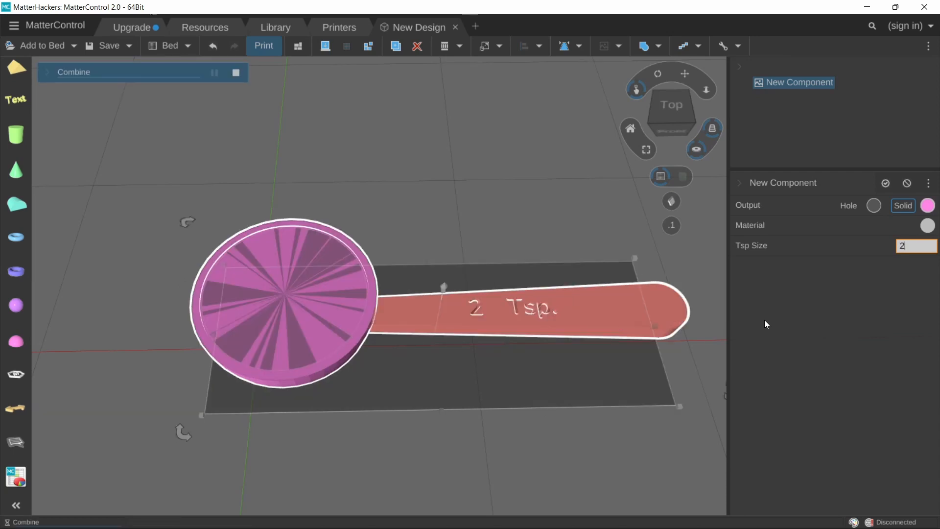
key(BackSpace)
text(.75)
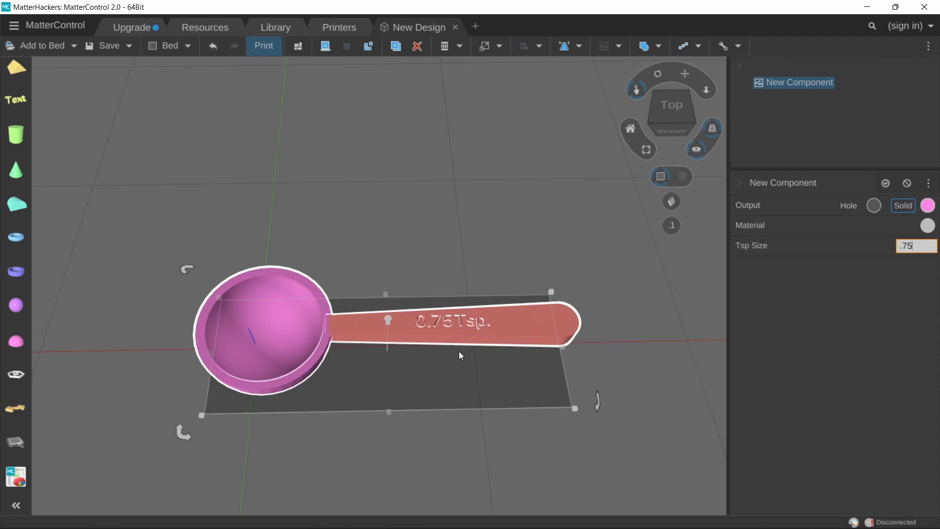
mouse_move(414, 289)
right_down()
mouse_move(416, 318)
mouse_move(413, 298)
right_up()
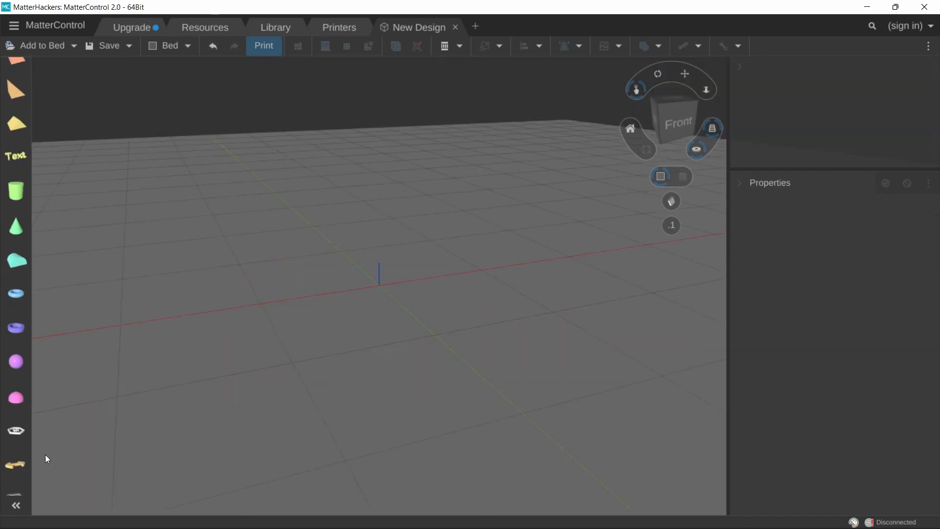
Add a Variable Sheet to the empty bed, in front of the origin
scroll(12, 424, down, 1)
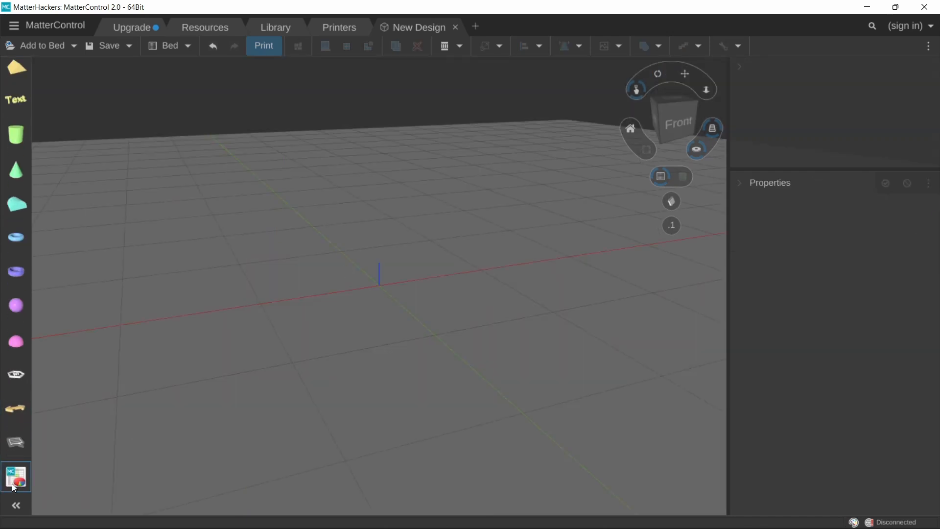
drag(14, 478, 463, 375)
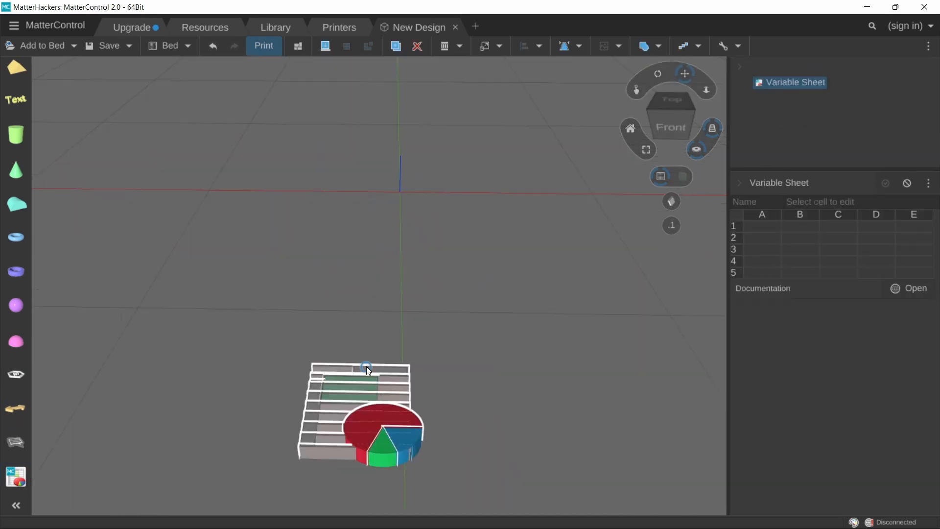
scroll(366, 366, down, 3)
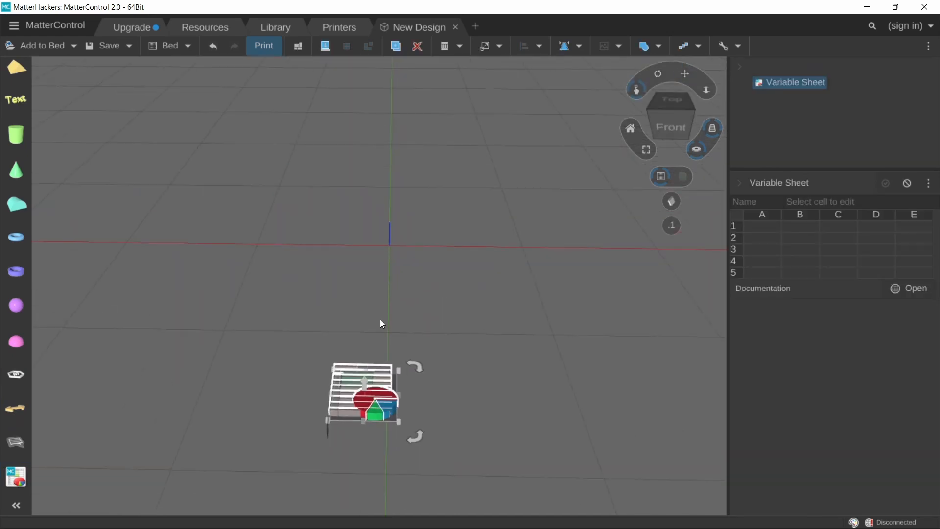
right_drag(380, 319, 380, 345)
scroll(379, 299, down, 1)
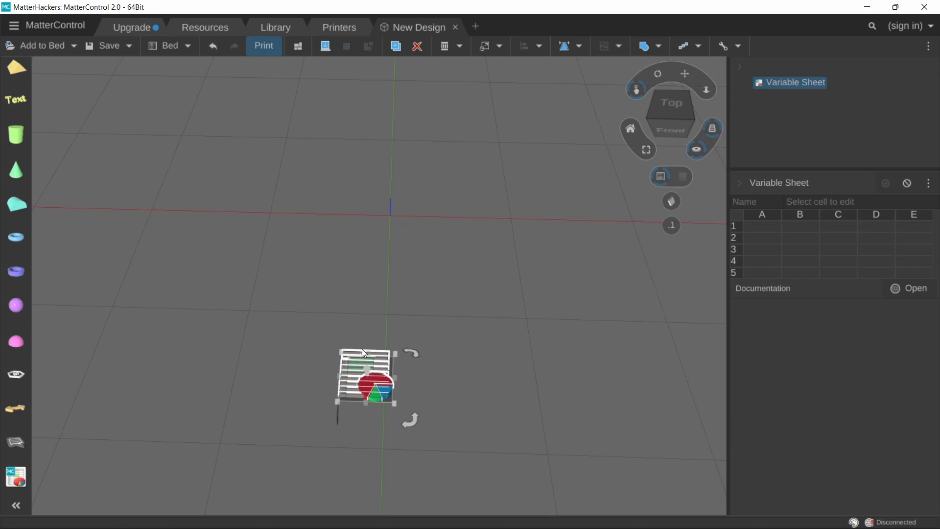
Name cell A1 of the variable sheet Teaspoon_Size
mouse_move(368, 402)
click(748, 230)
right_drag(251, 287, 263, 282)
click(749, 200)
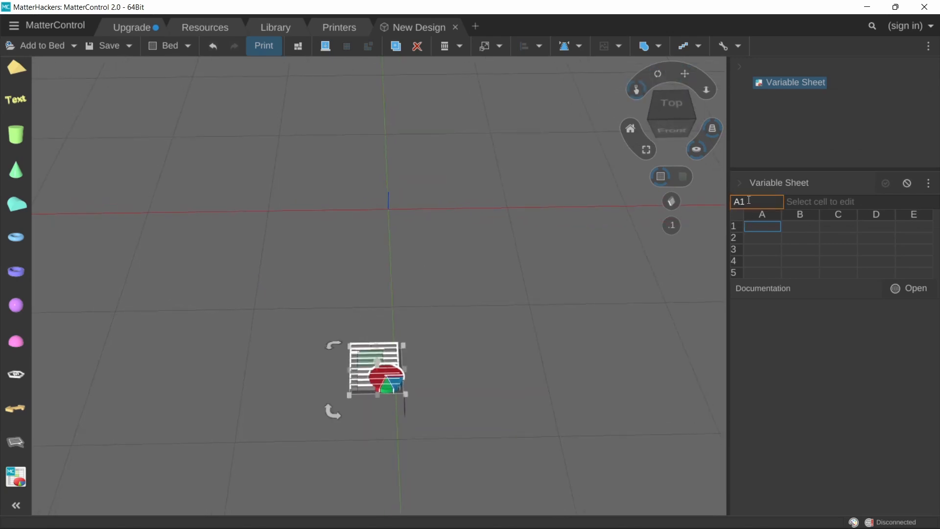
drag(748, 201, 718, 200)
key(BackSpace)
text(Teasp)
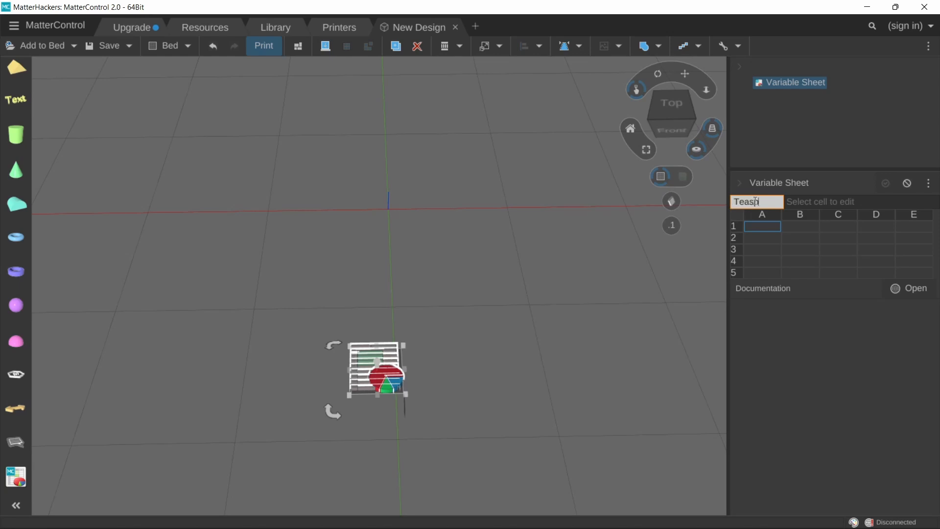
text(oon Size)
Enter 1 as the value of the Teaspoon_Size cell
click(799, 202)
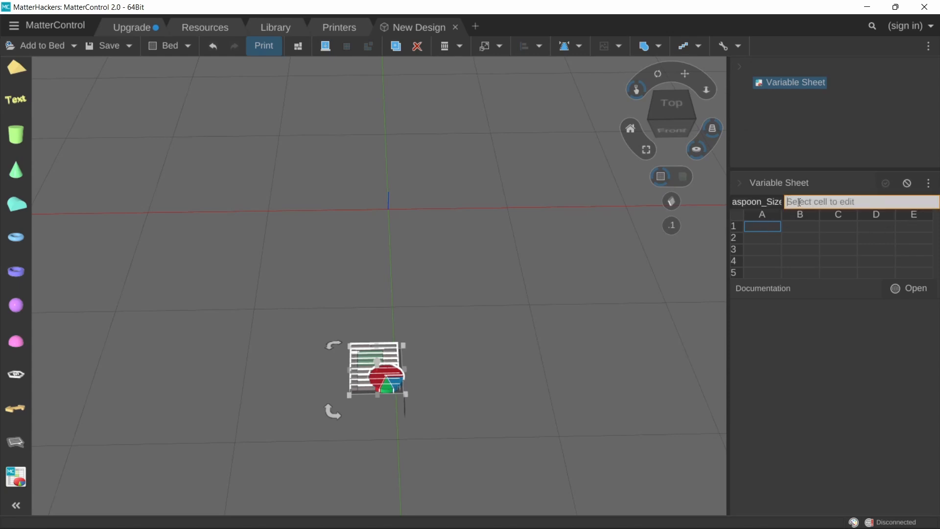
text(1)
click(755, 237)
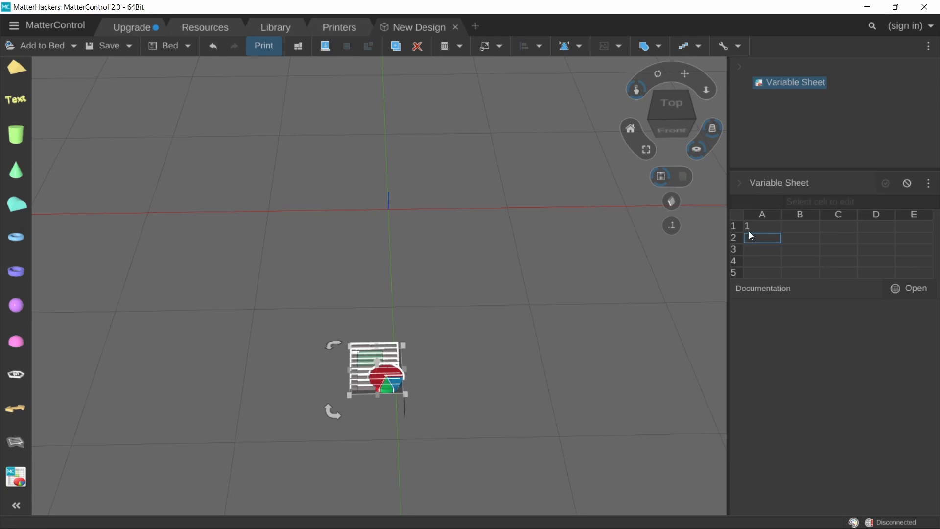
Check the name and value stored in cell A1 of the variable sheet
click(751, 226)
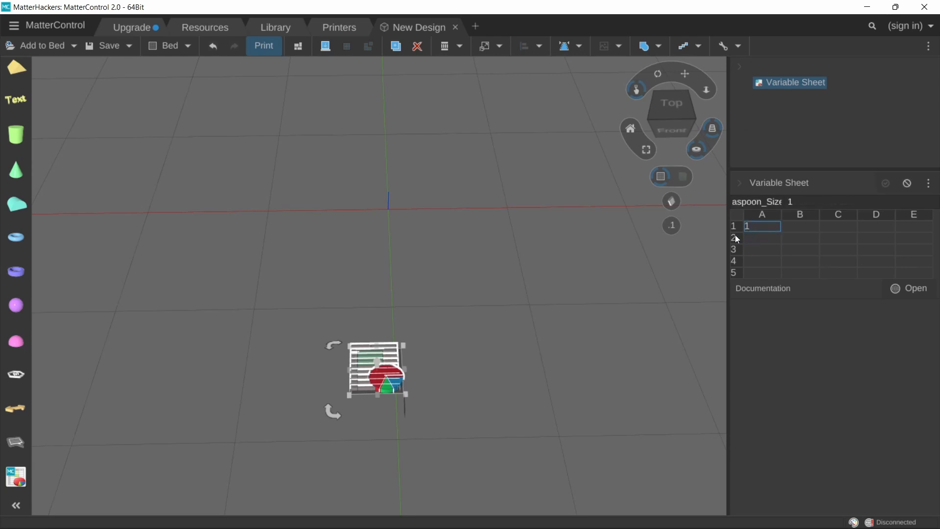
click(783, 201)
click(795, 202)
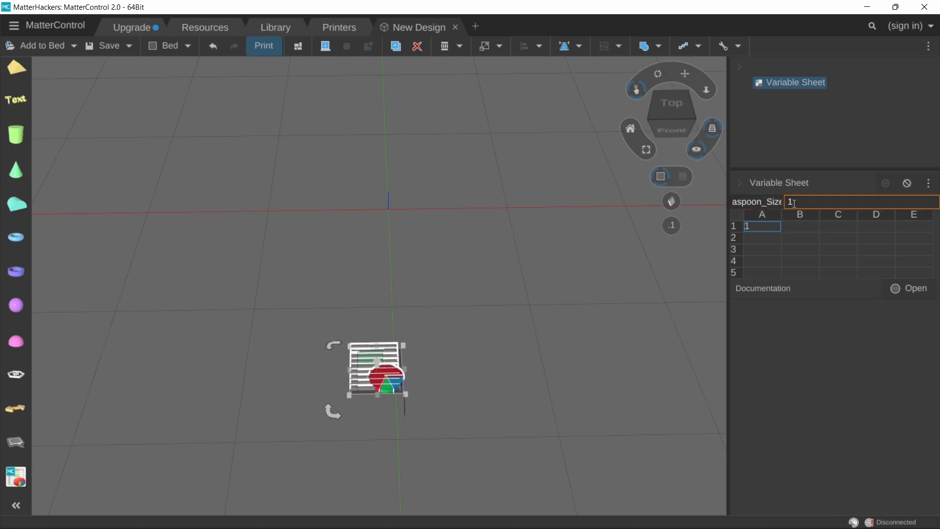
click(763, 231)
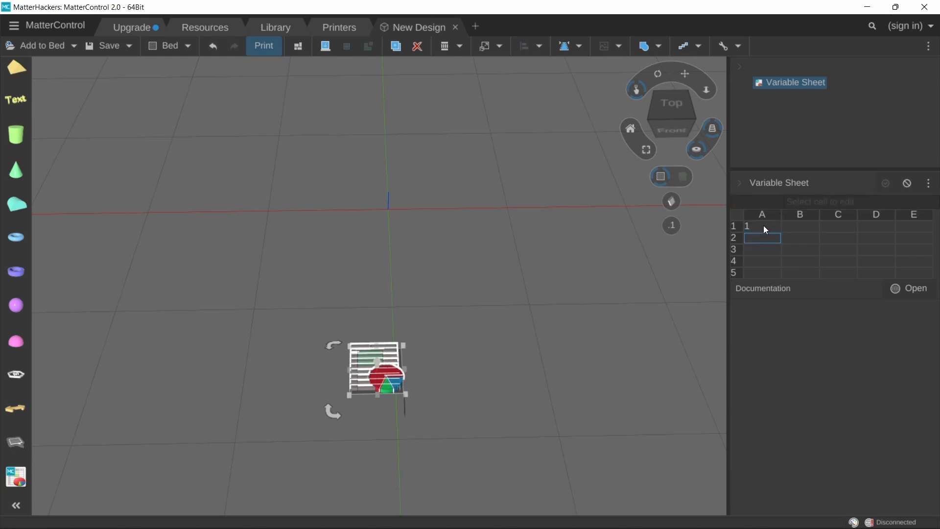
click(764, 202)
click(811, 201)
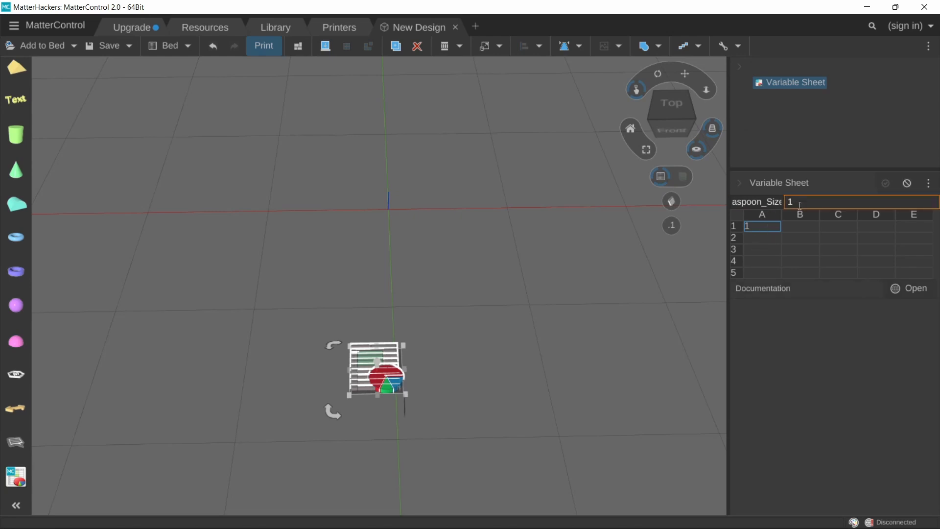
Name cell A2 Conversion and give it the formula =Teaspoon_Size*5000
click(763, 239)
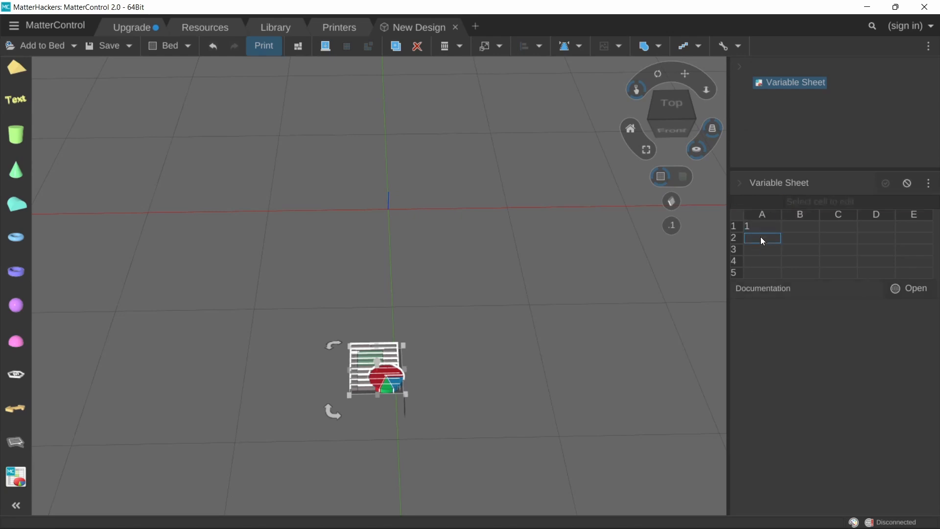
click(757, 202)
text(Conversion)
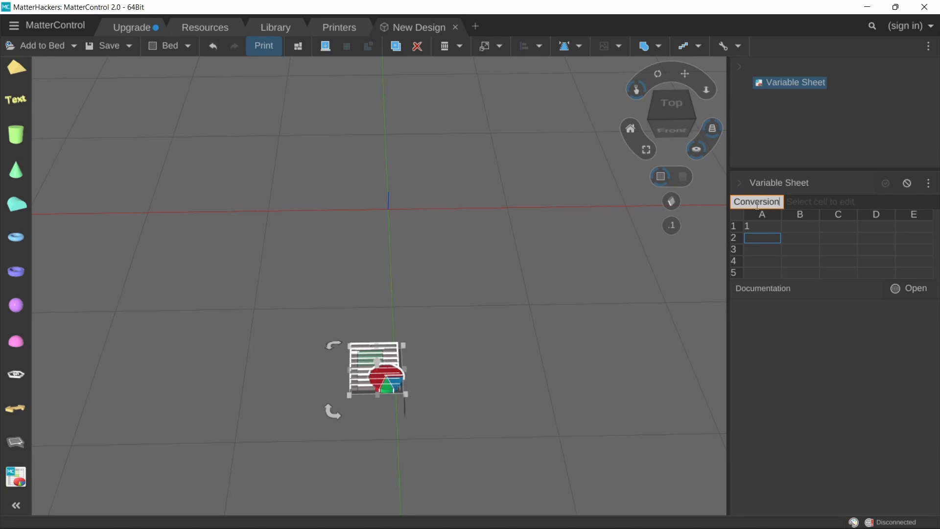
click(824, 202)
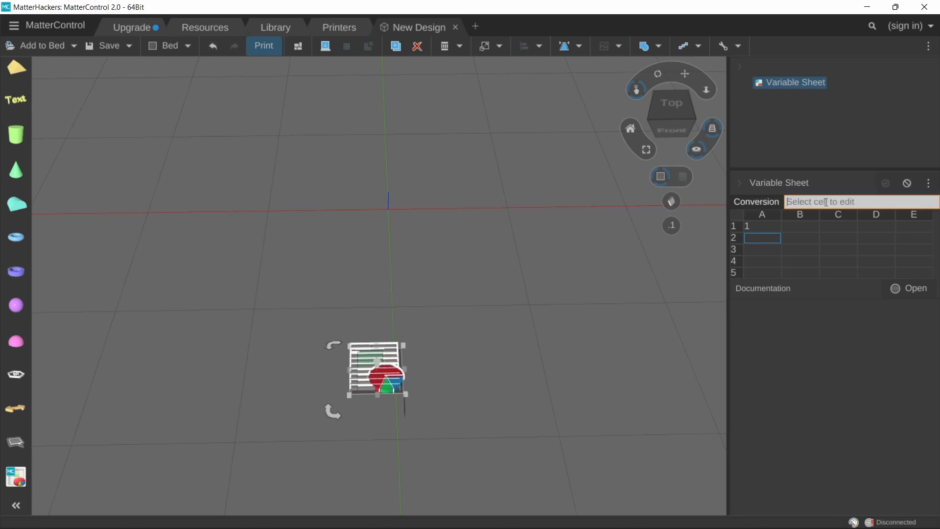
text(=)
text(Teaspoon_Size*5000)
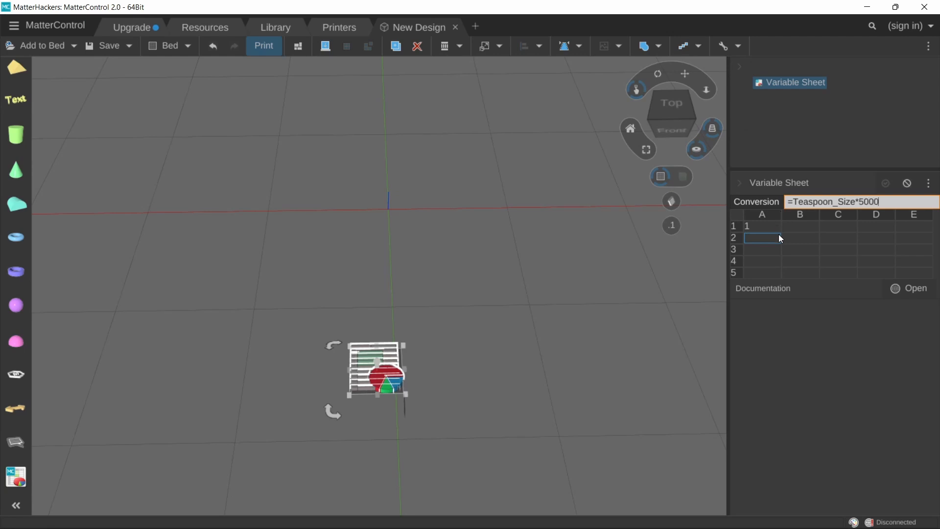
key(Return)
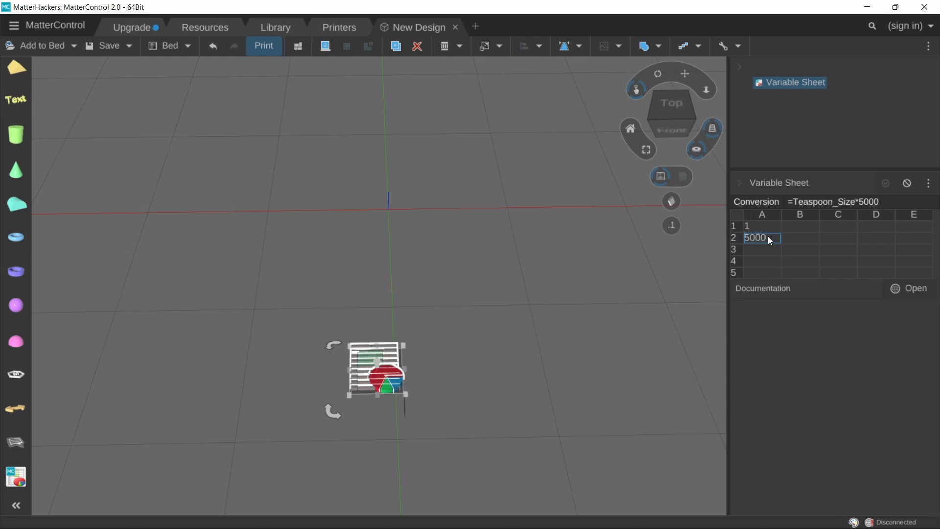
Test the conversion formula by setting Teaspoon_Size to .5 and back to 1
click(762, 227)
text(.)
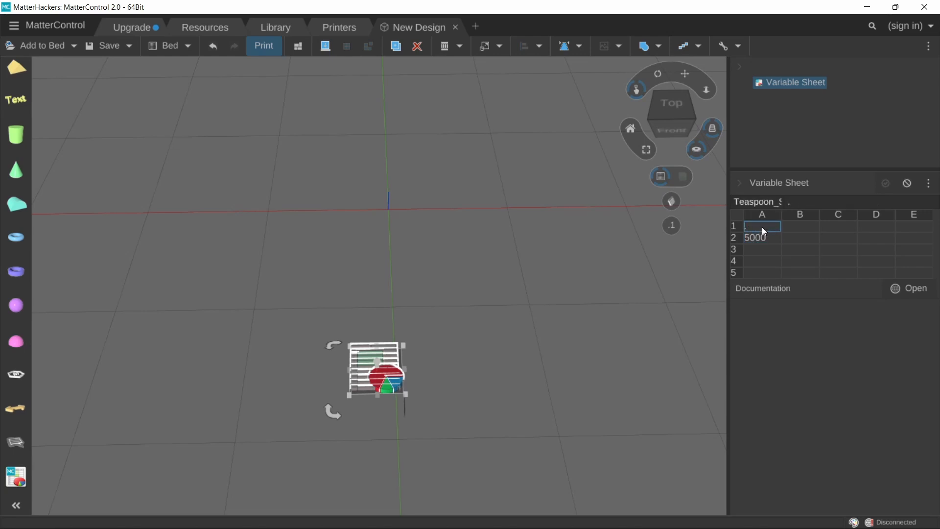
text(5)
key(Return)
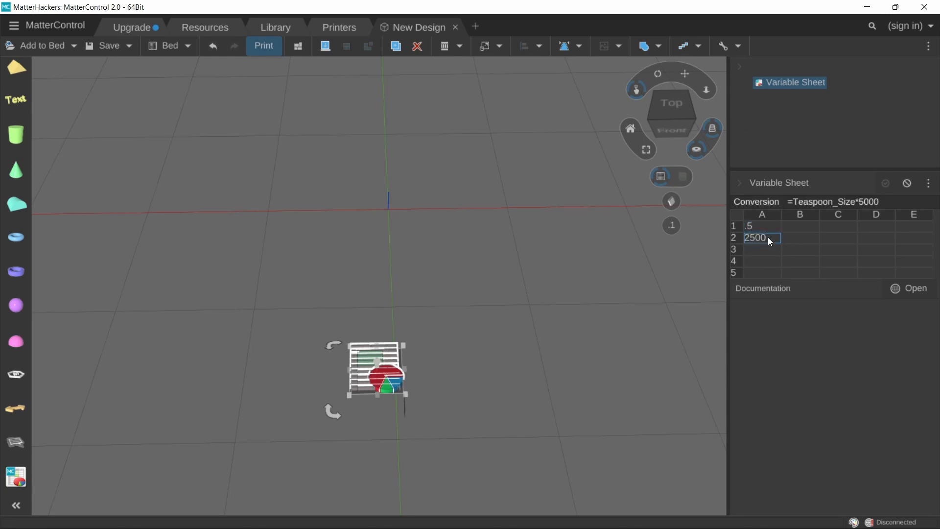
click(759, 228)
key(BackSpace)
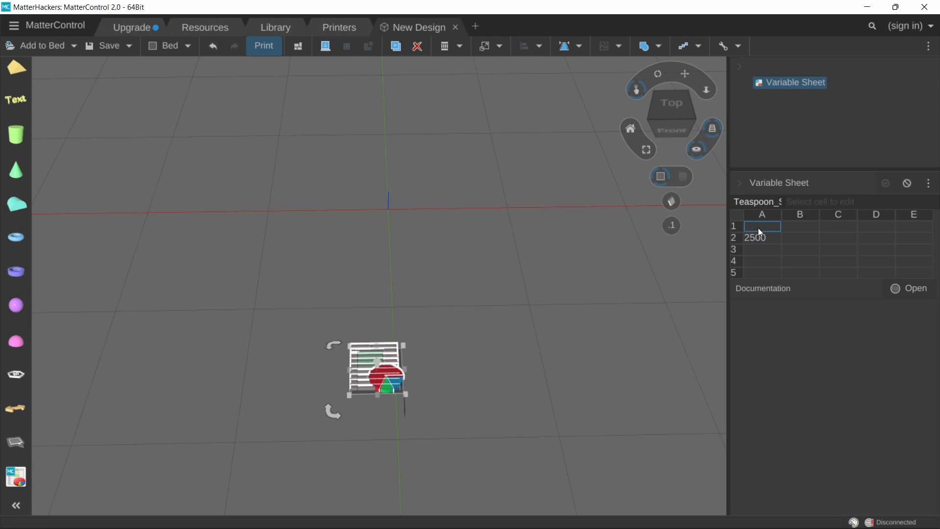
text(1)
key(Return)
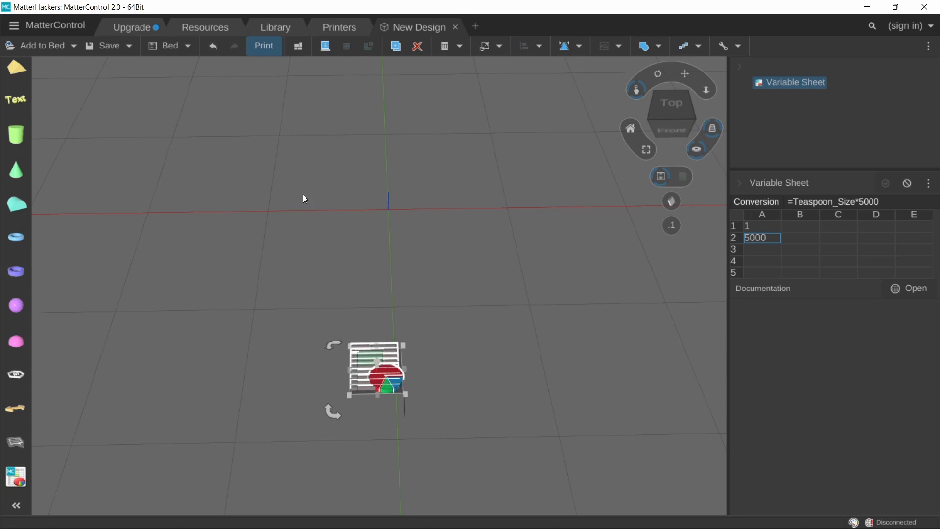
Name cell A3 of the variable sheet Dia_Equation
click(769, 250)
click(758, 202)
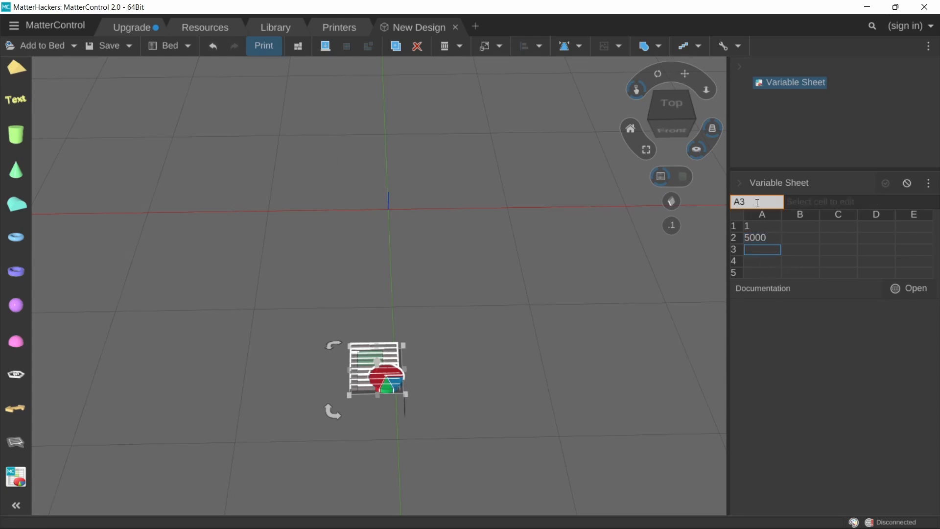
key(BackSpace)
key(BackSpace)
text(Dia)
text( Equation)
key(Tab)
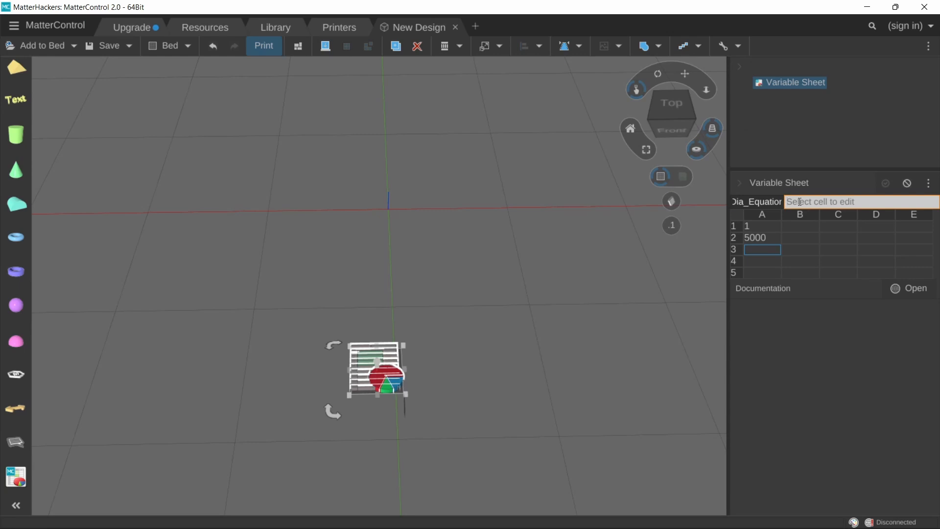
Give cell A3 of the variable sheet the bowl diameter formula =2*(((3*A2)/(2*3.14))^(1/3))
text(=2*(((3*)
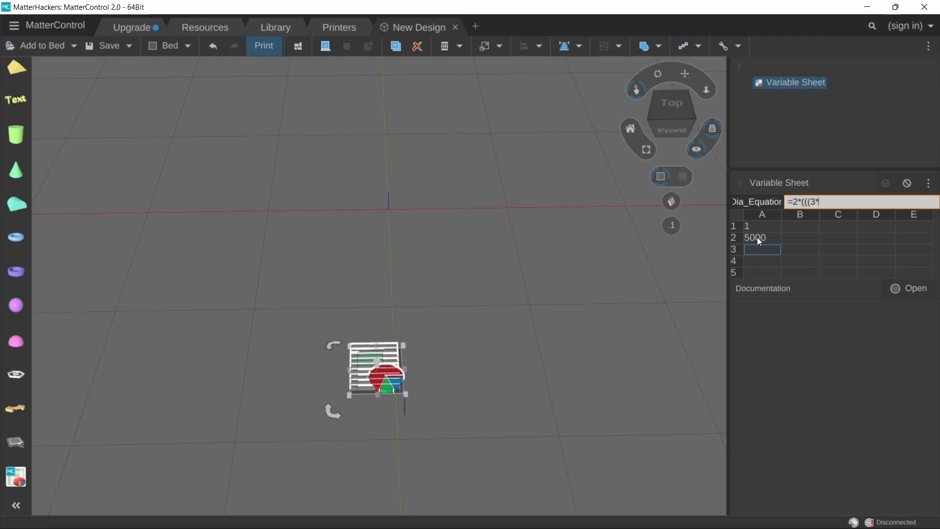
text(A2)
text()/(2*3.14)
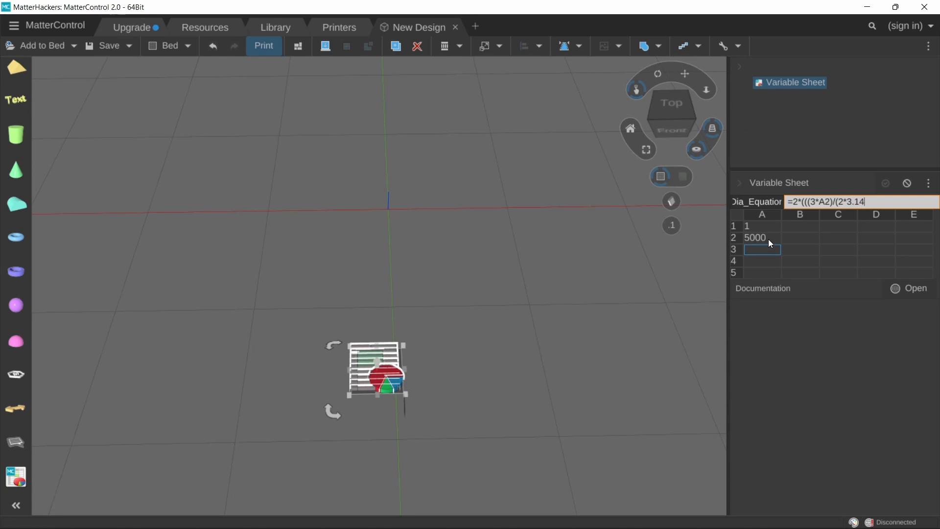
text()))
text(^(1/3)
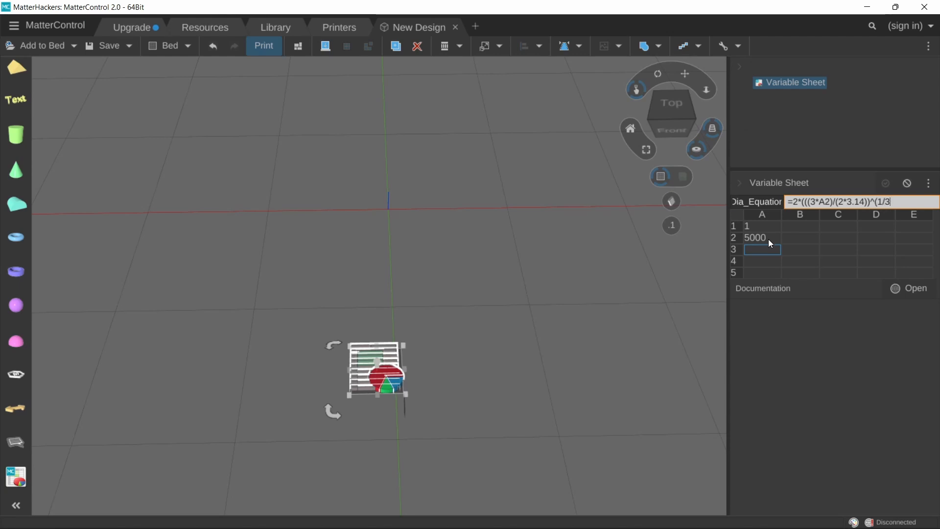
text())
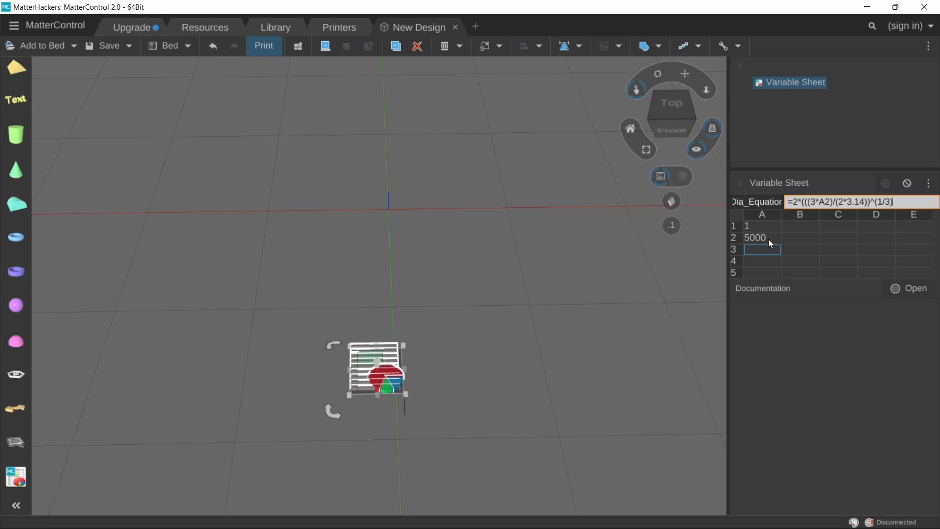
text())
click(817, 248)
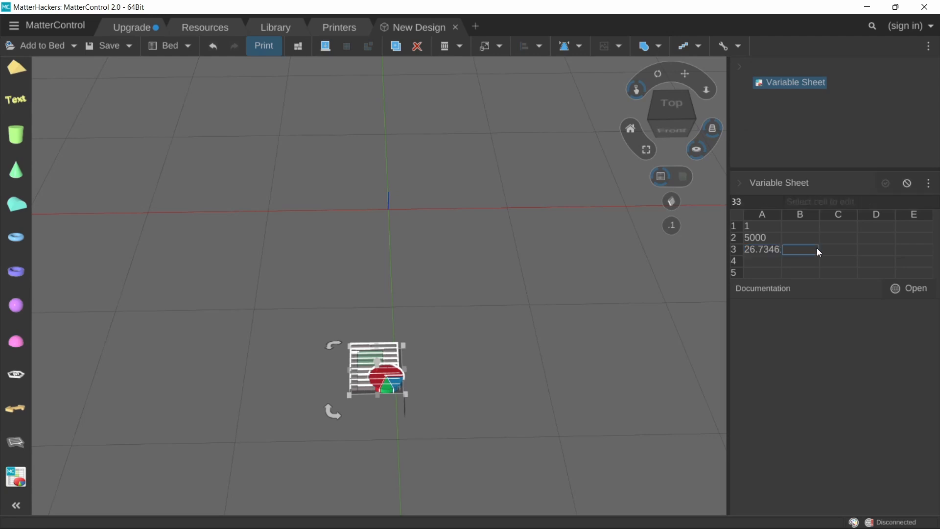
Review the contents of cells A3, A1 and A2 in the variable sheet
click(775, 250)
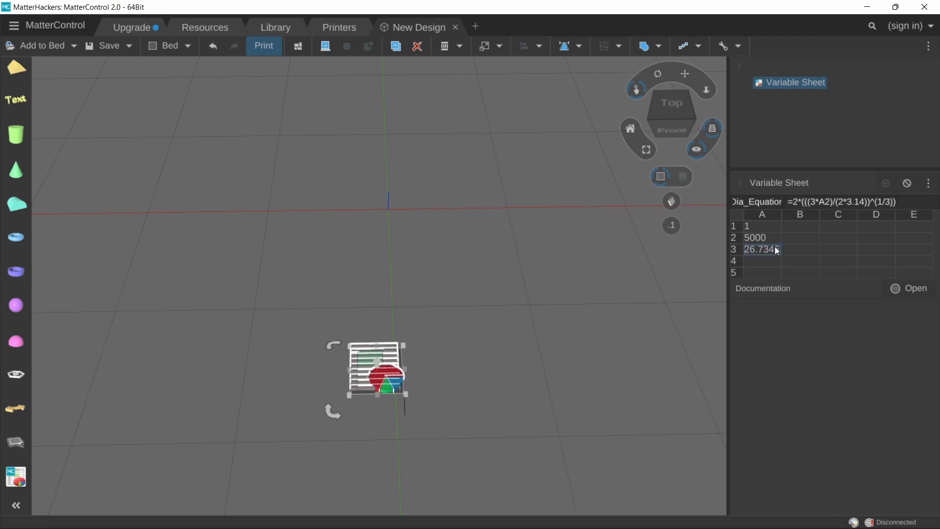
click(753, 226)
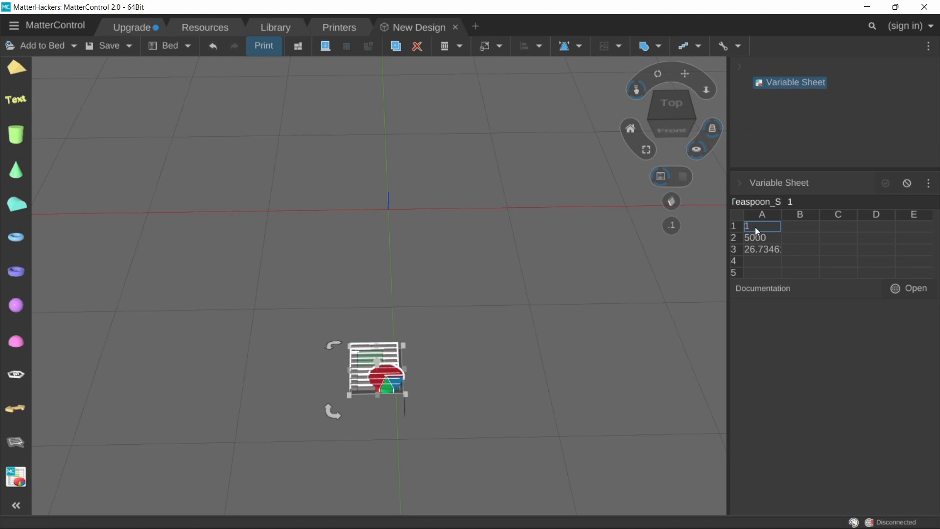
click(759, 239)
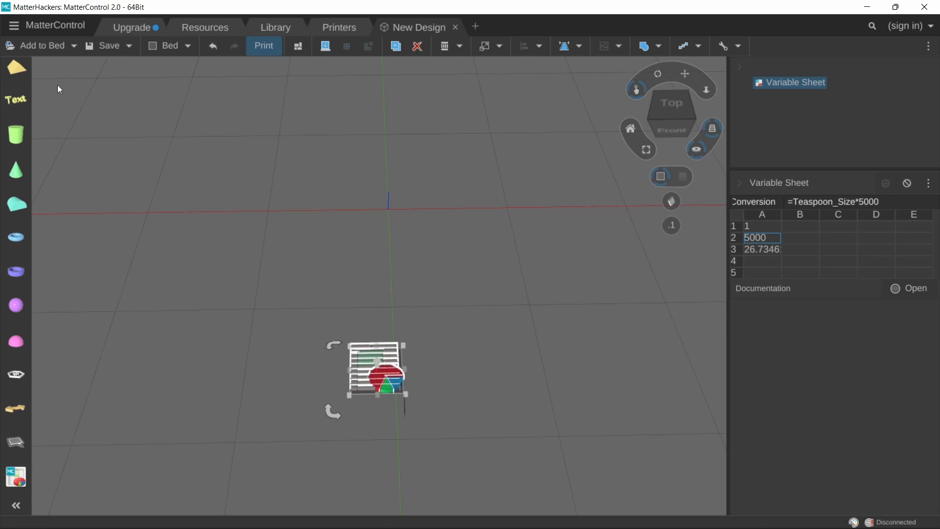
Add a half sphere near the bed's origin and rotate it -180° so its flat face points up
scroll(276, 197, down, 1)
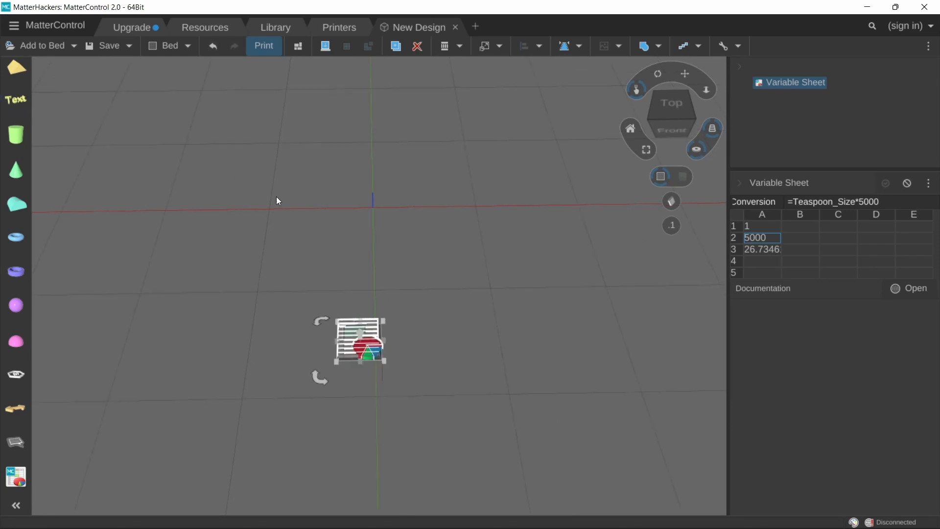
middle_drag(276, 197, 285, 216)
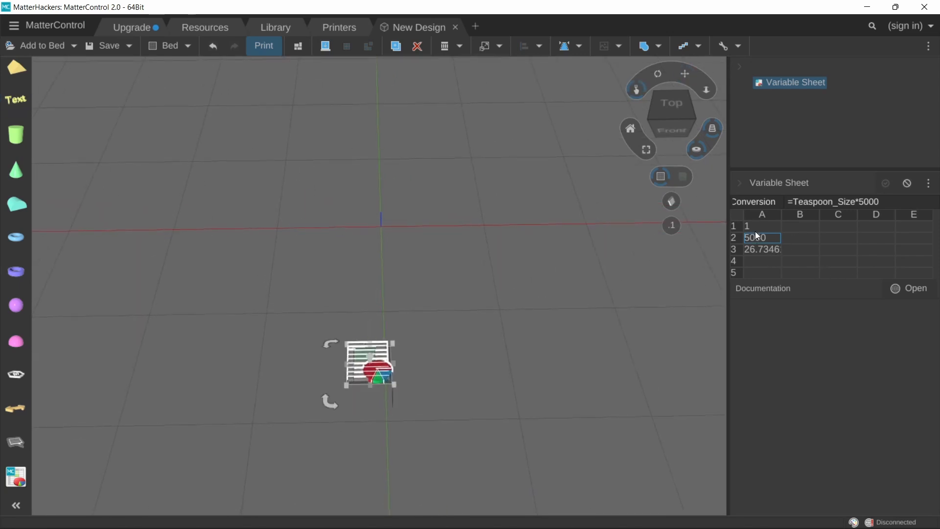
middle_drag(390, 205, 421, 284)
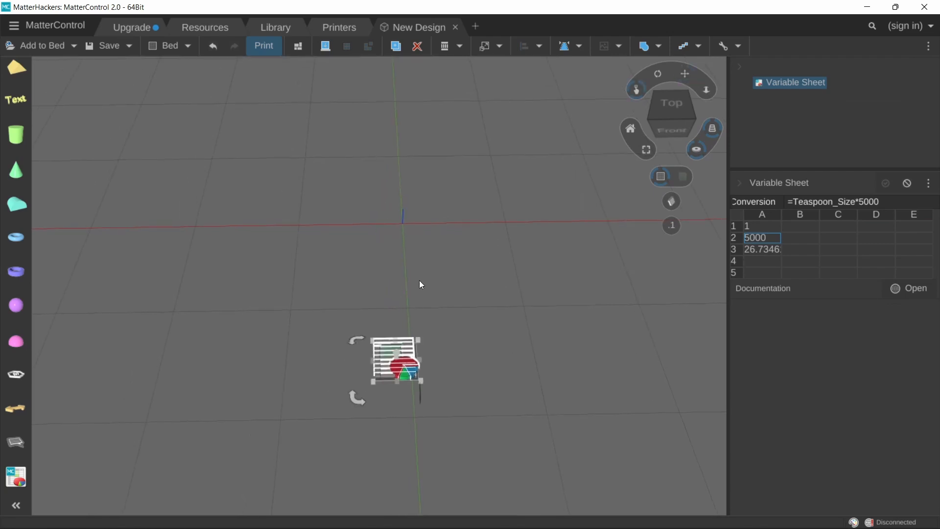
drag(16, 341, 394, 225)
scroll(395, 225, up, 1)
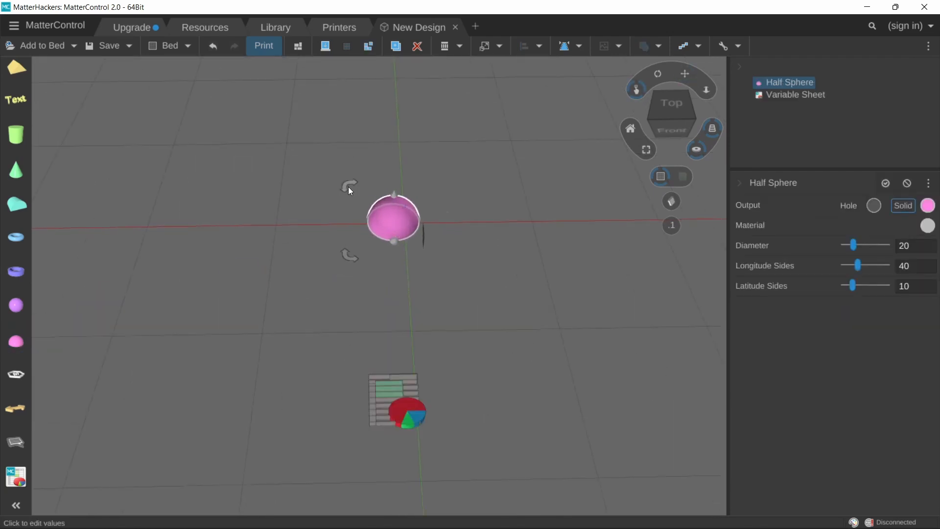
drag(349, 188, 435, 219)
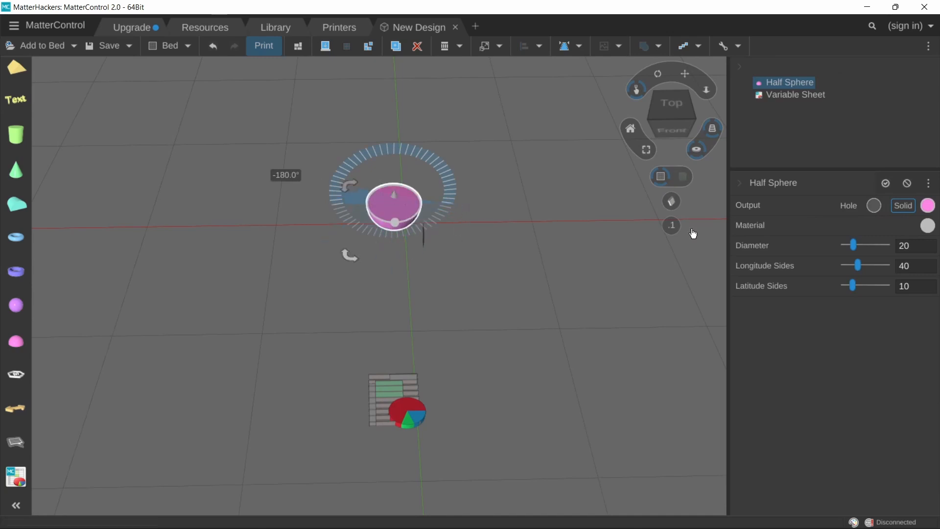
Check the name of cell A3 in the variable sheet and set the half sphere's diameter to =Dia_Equation
click(381, 408)
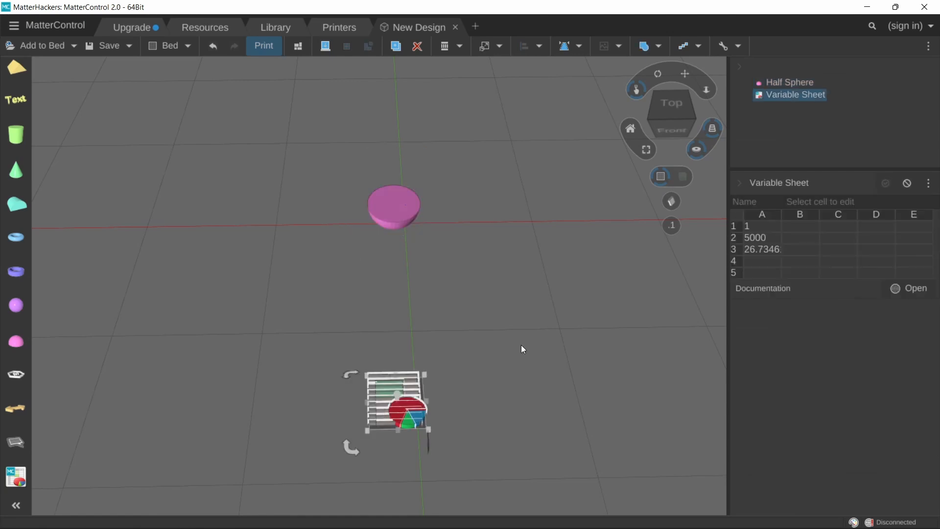
click(754, 251)
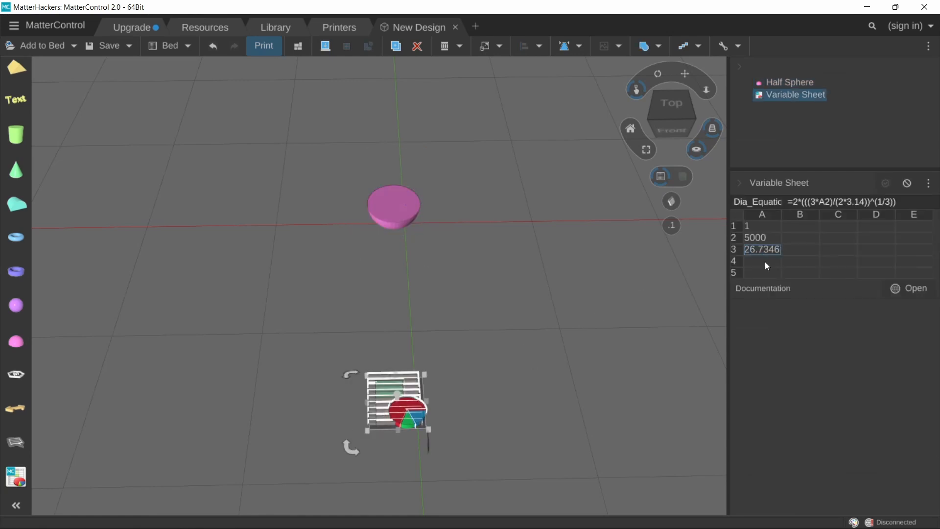
click(413, 216)
click(918, 246)
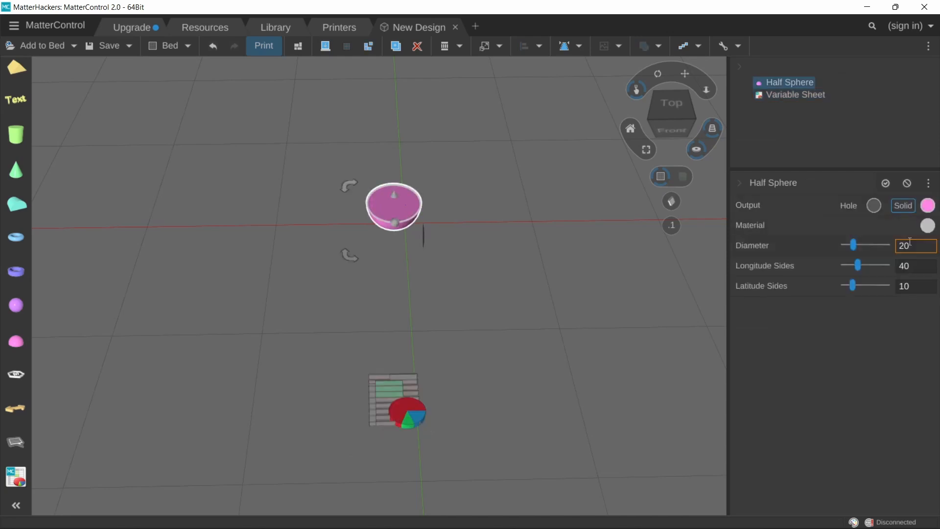
text(=)
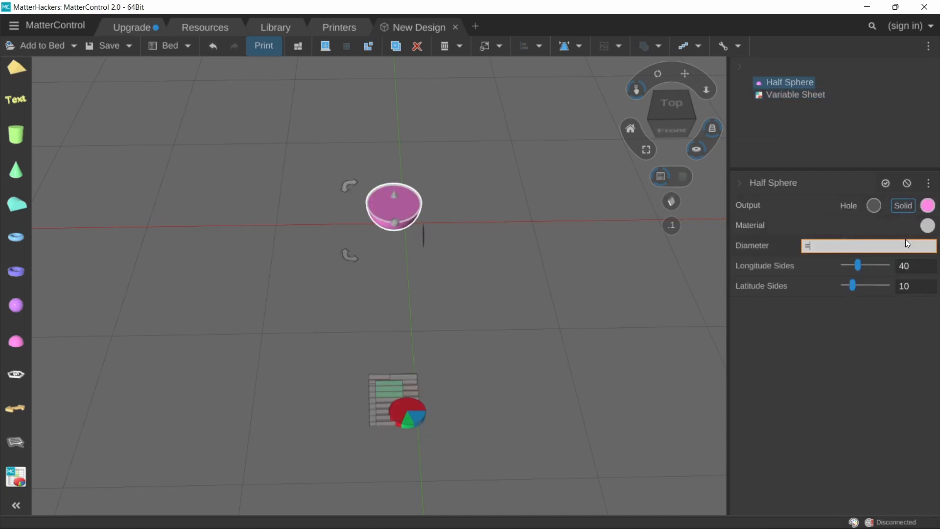
text(Dia_Equation)
click(418, 390)
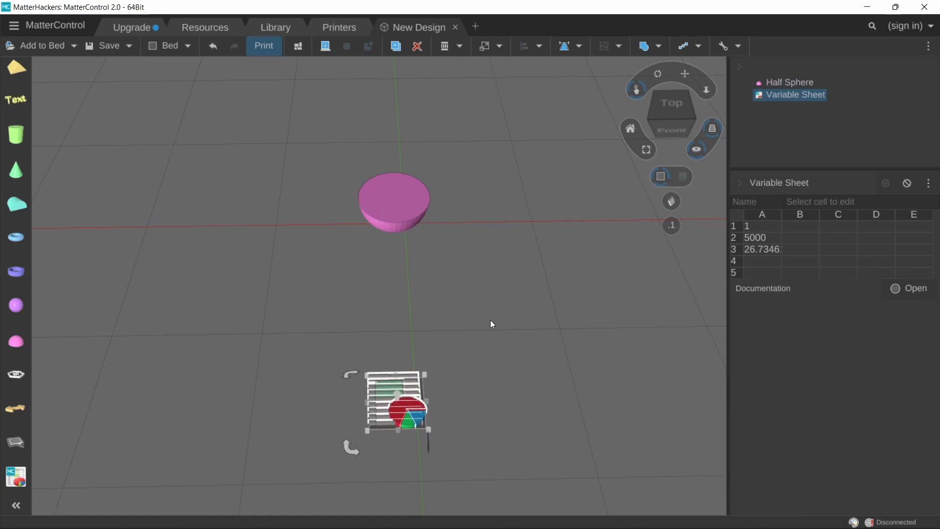
Set the half sphere's longitude sides and latitude sides to 100 each
click(383, 213)
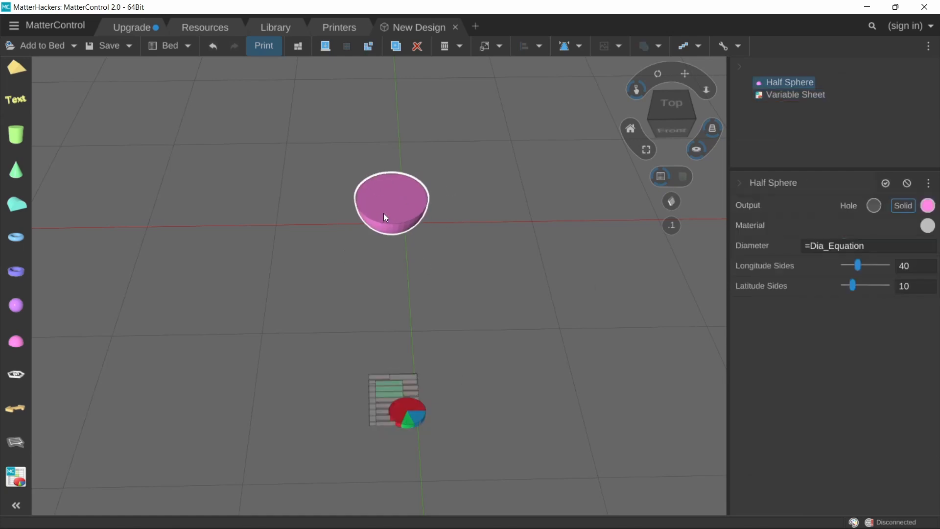
click(927, 266)
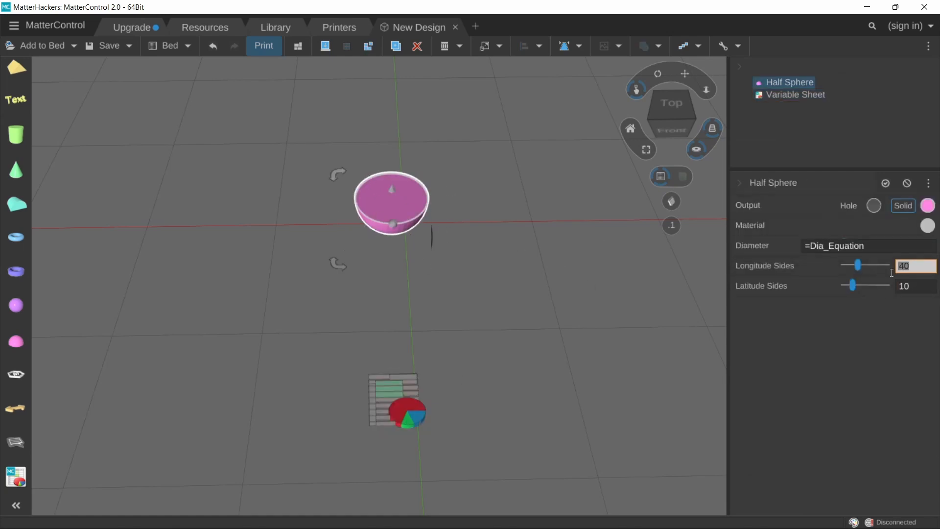
text(100)
click(917, 292)
double_click(915, 292)
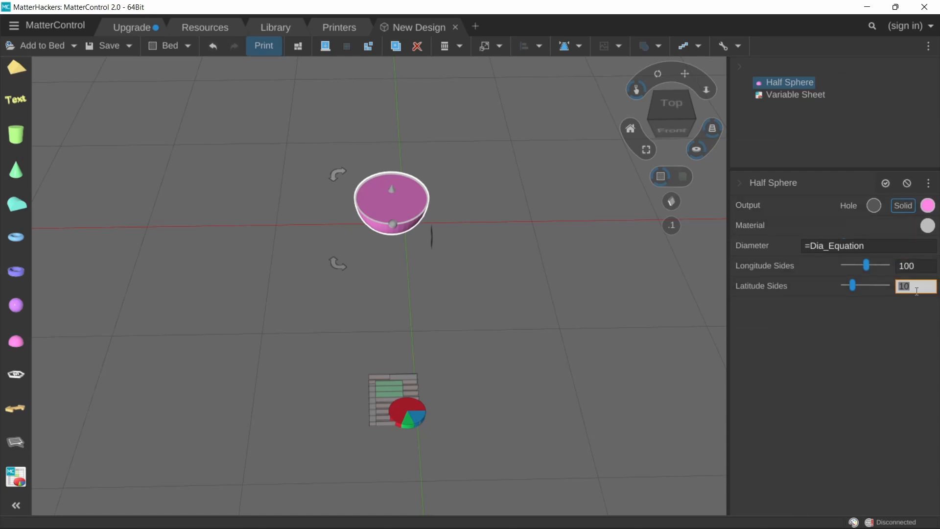
text(100)
click(380, 409)
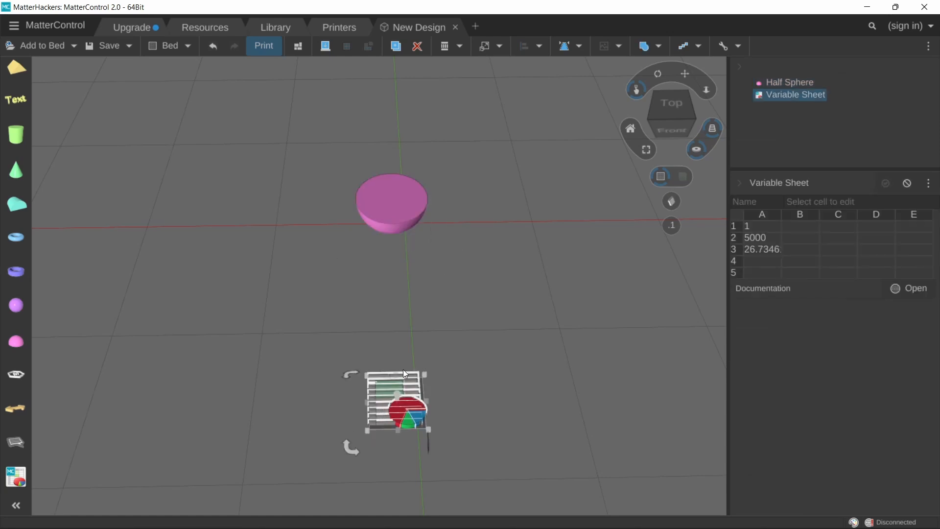
Add a second half sphere near the origin and move the first one aside along the X axis to make room
scroll(393, 220, up, 3)
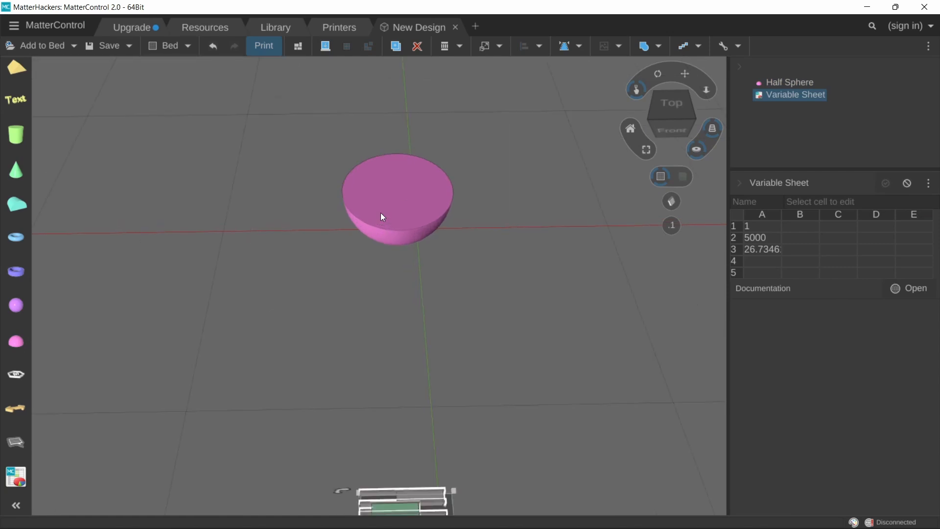
right_drag(398, 255, 403, 216)
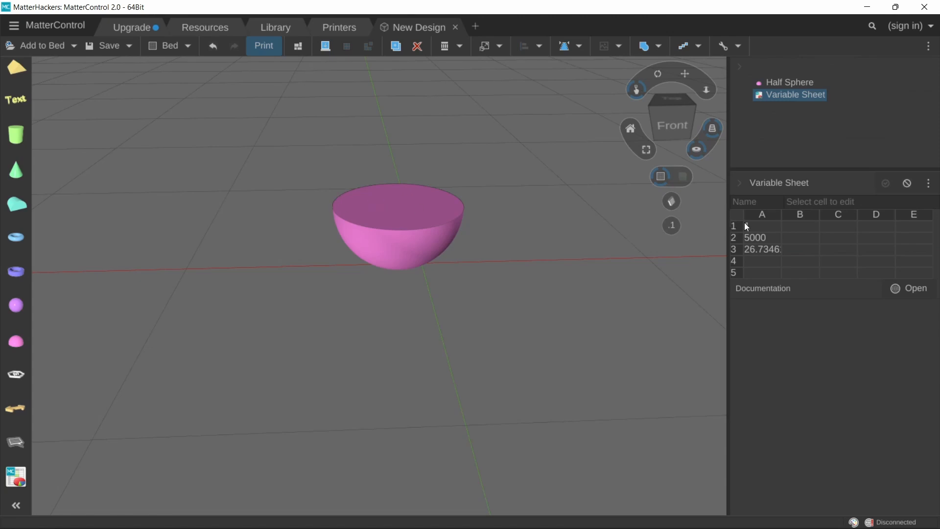
scroll(378, 215, down, 2)
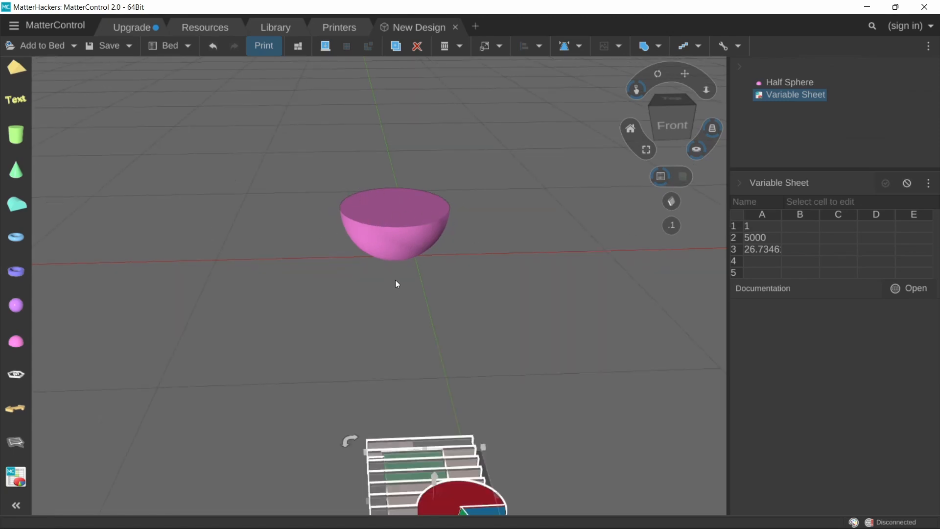
mouse_move(397, 284)
right_down()
mouse_move(394, 295)
mouse_move(387, 268)
right_up()
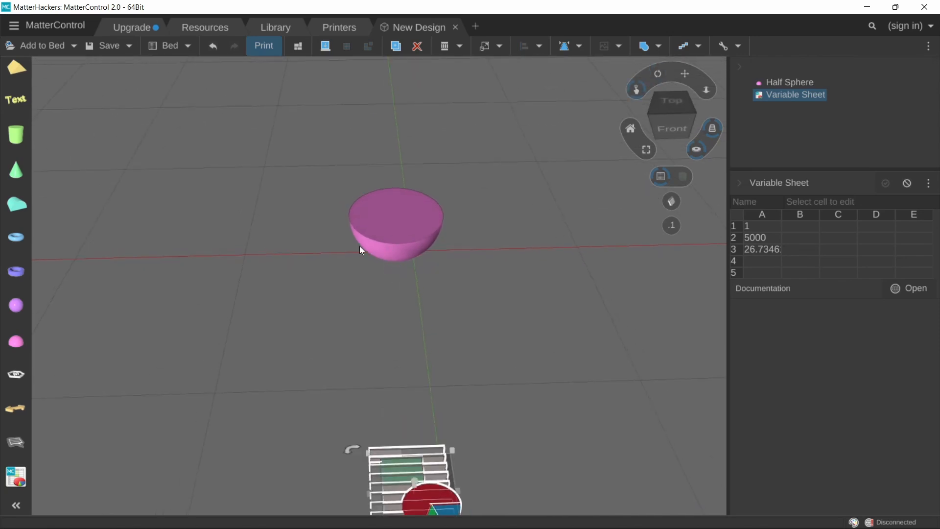
drag(15, 342, 313, 257)
drag(409, 224, 496, 233)
drag(320, 250, 385, 231)
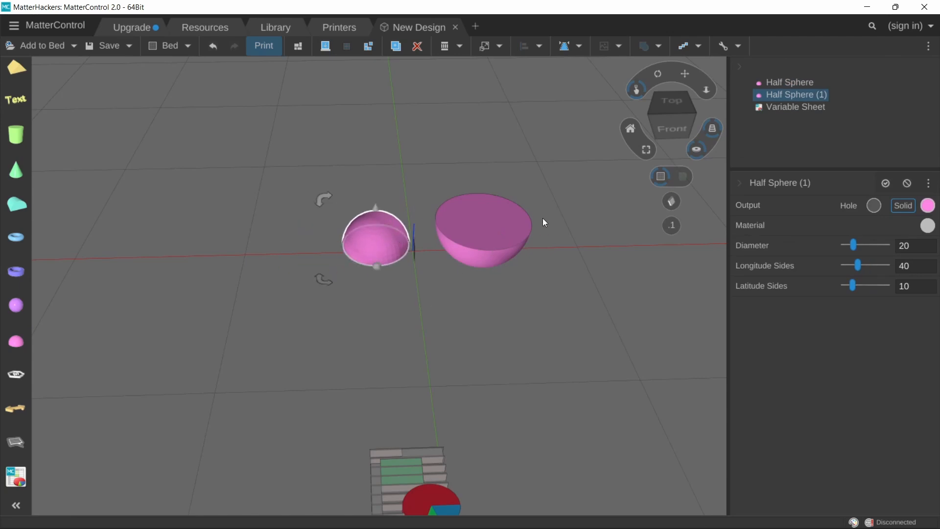
Rotate the second half sphere -180° so its flat face points up and set its diameter to =Dia_Equation + 4
drag(326, 197, 427, 231)
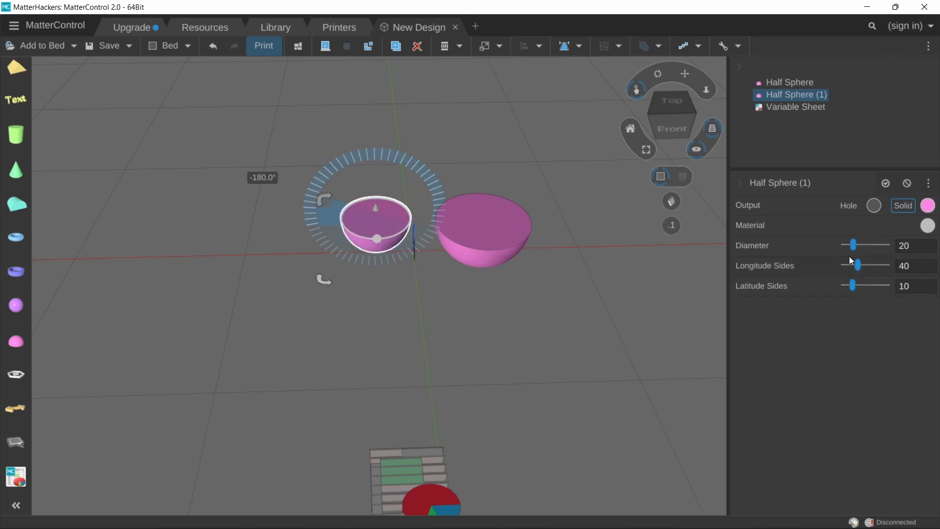
click(902, 246)
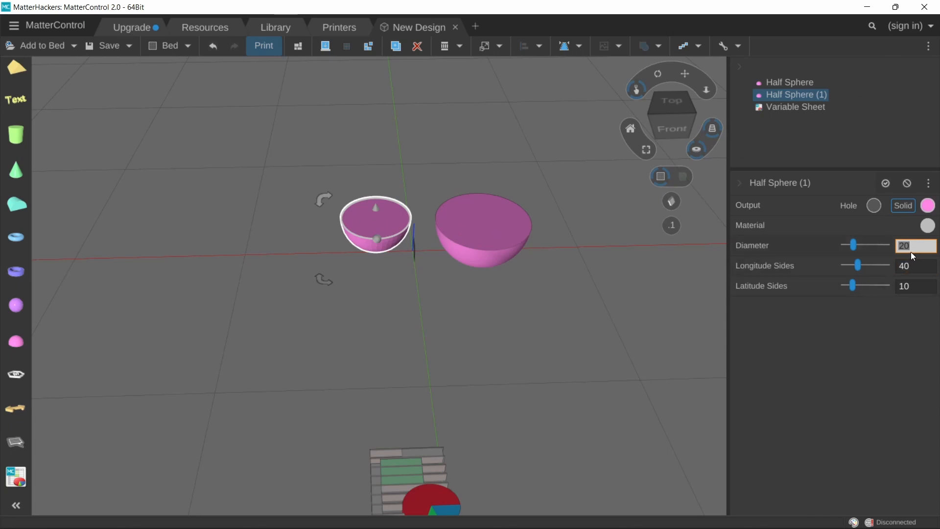
text(=)
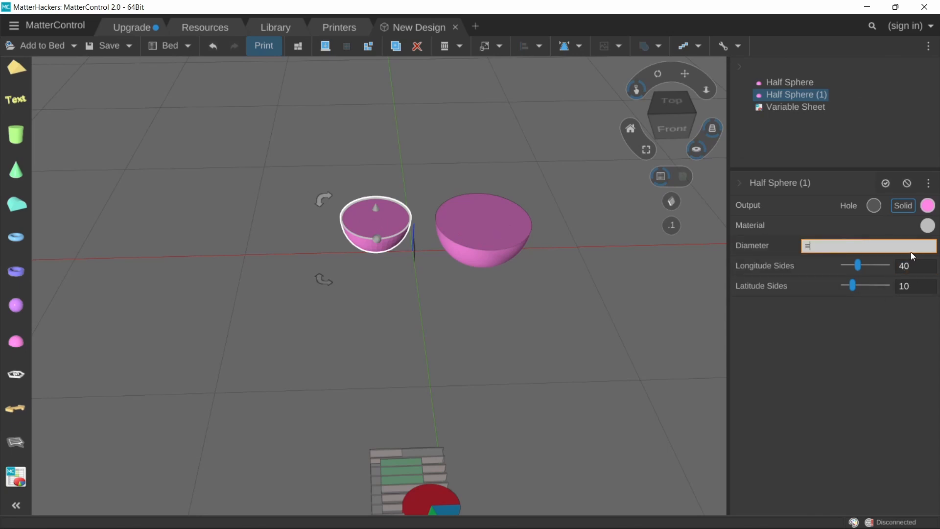
text(Dia_Equation + 4)
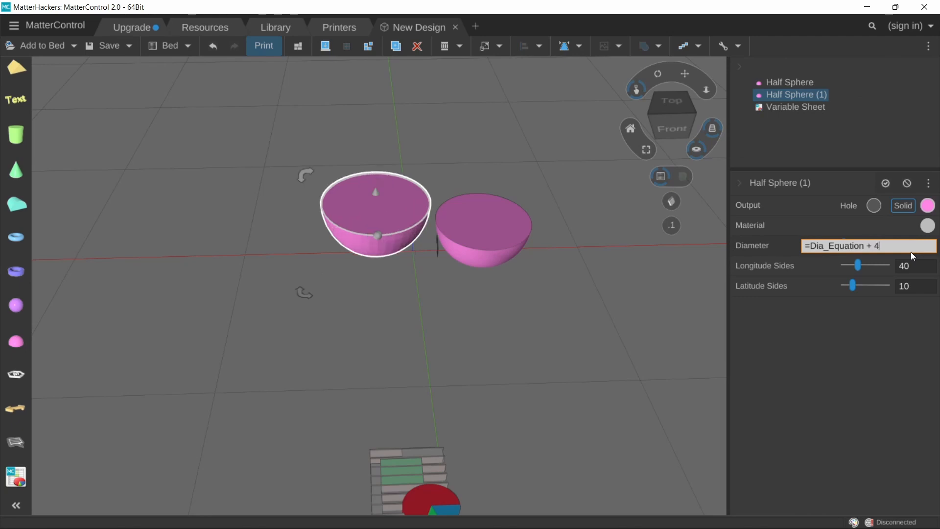
Set the second half sphere's longitude sides and latitude sides to 100 each
click(896, 268)
text(100)
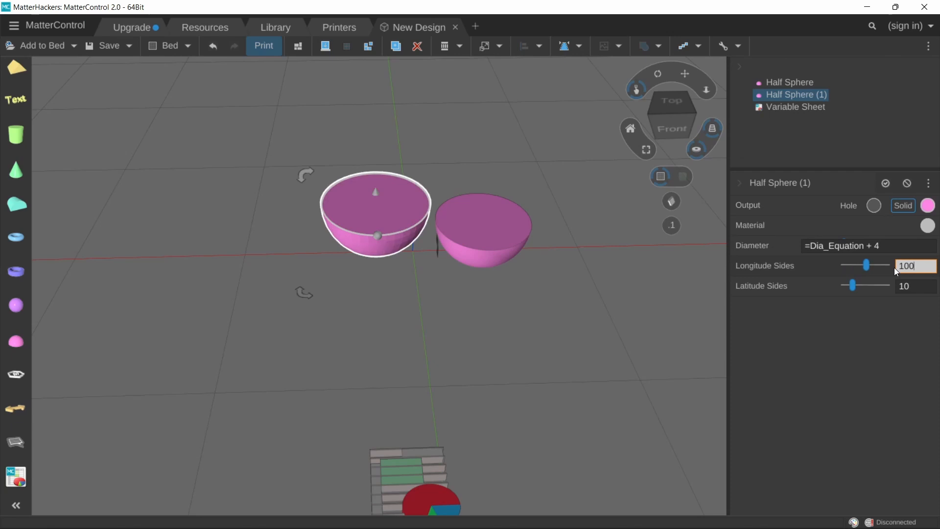
key(Tab)
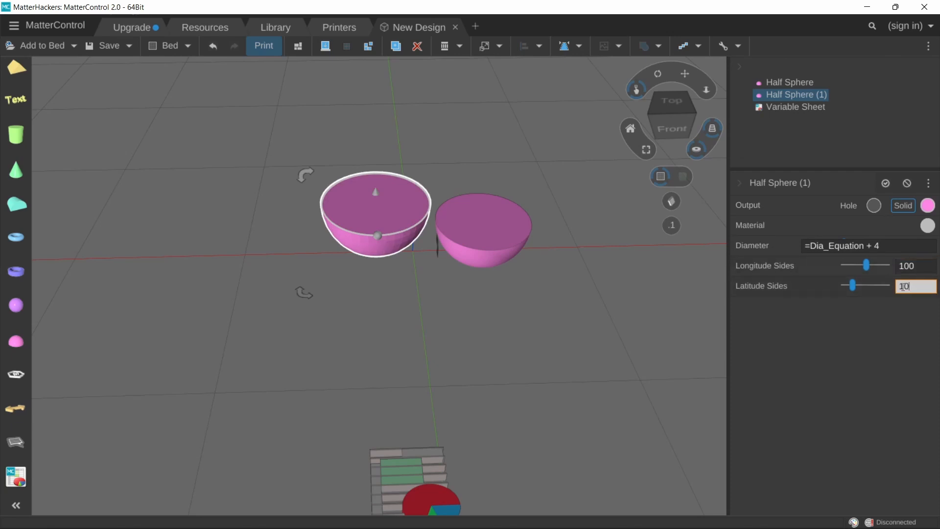
text(3)
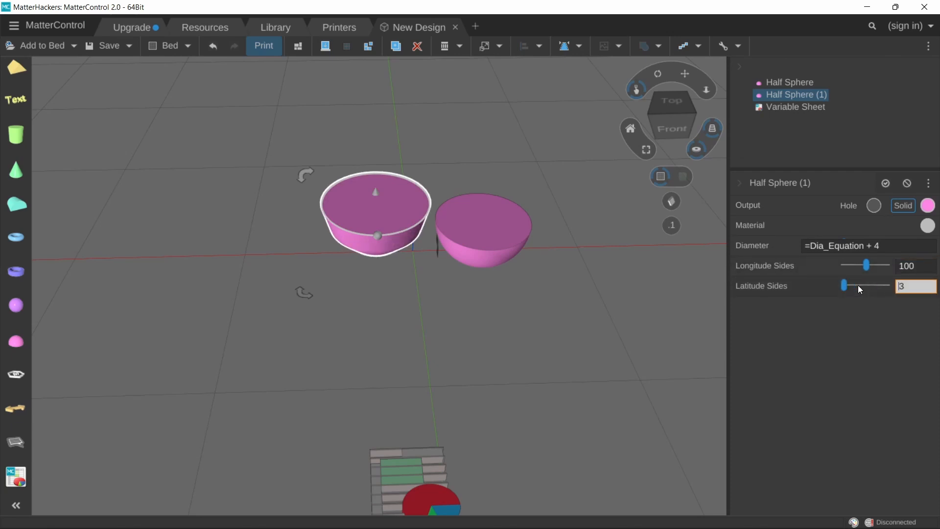
drag(922, 285, 888, 282)
text(100)
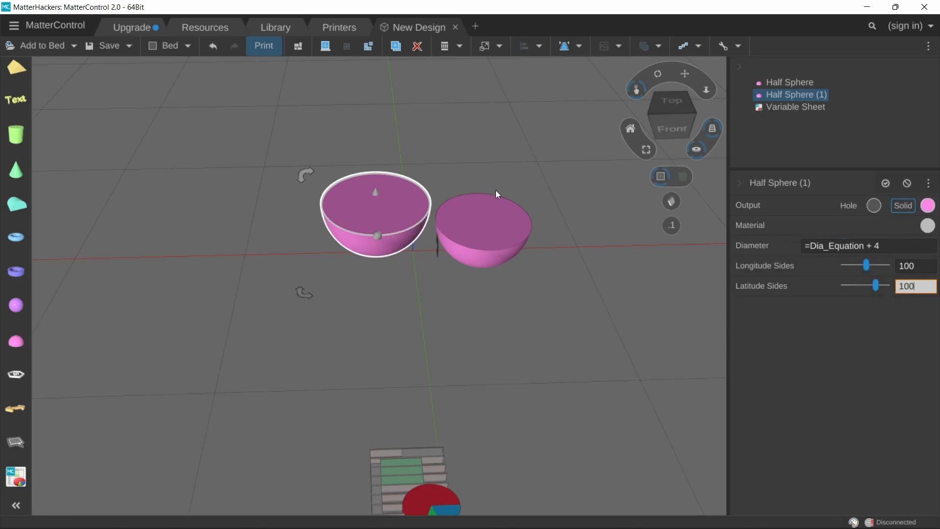
Move the larger half sphere away from the smaller one and turn the smaller half sphere into a hole
click(383, 236)
drag(385, 235, 357, 249)
click(456, 239)
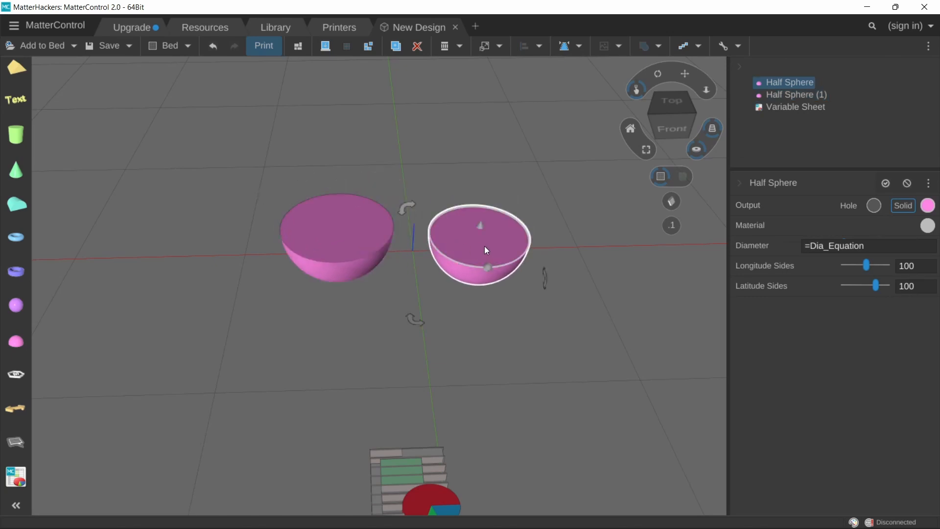
click(875, 209)
Align both half spheres with Half Sphere (1) as anchor, centered on X and Y and flush at the top on Z
drag(304, 196, 581, 265)
click(523, 47)
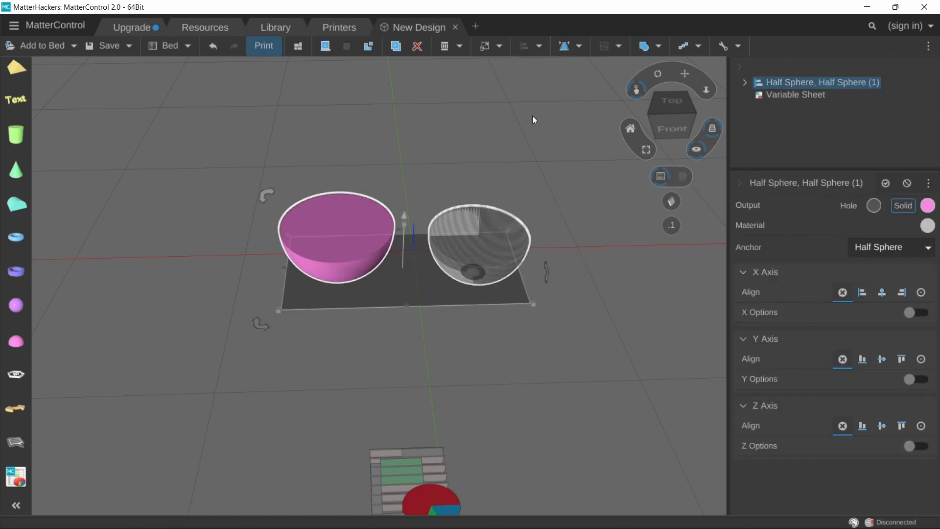
click(894, 255)
click(885, 288)
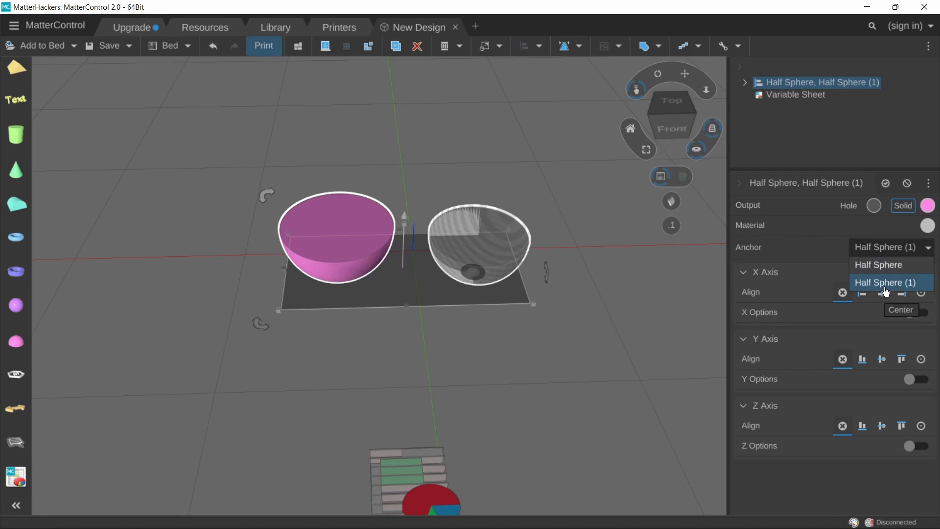
click(884, 294)
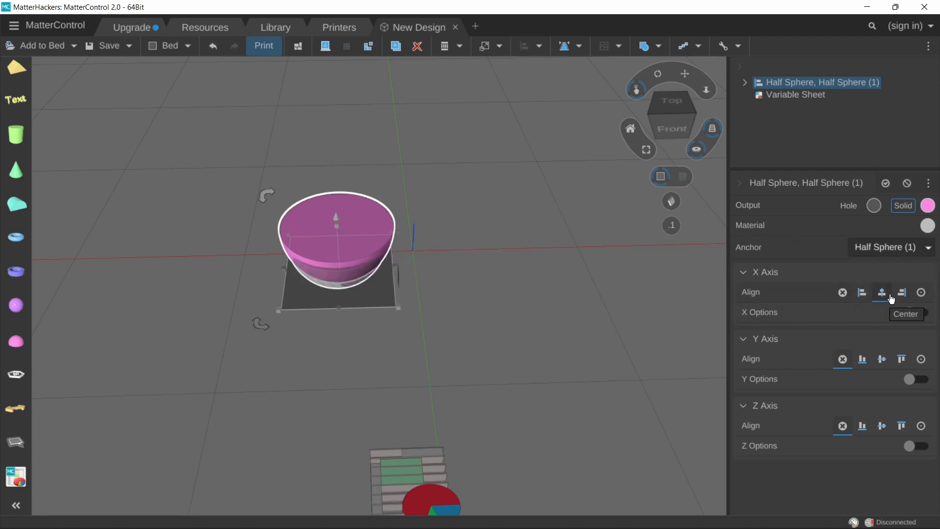
click(885, 360)
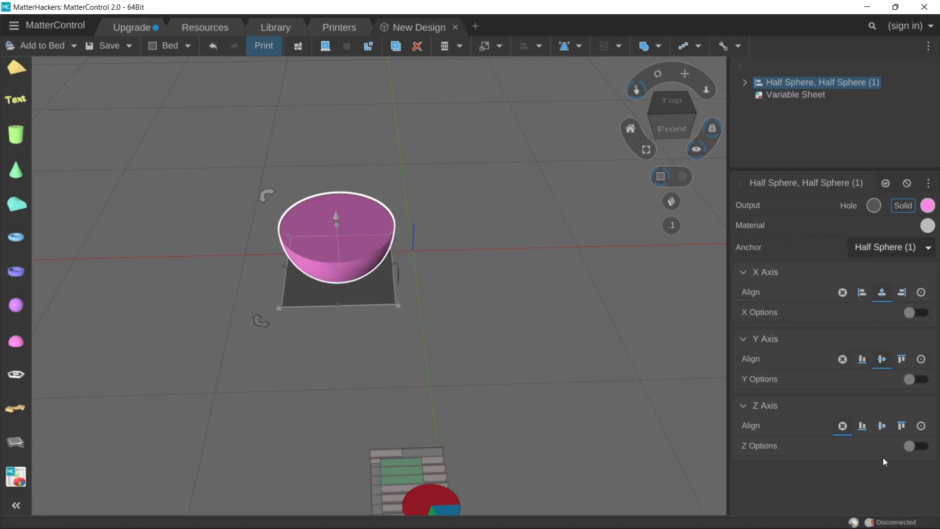
click(901, 430)
Combine the aligned half spheres into a hollow bowl
scroll(275, 149, up, 3)
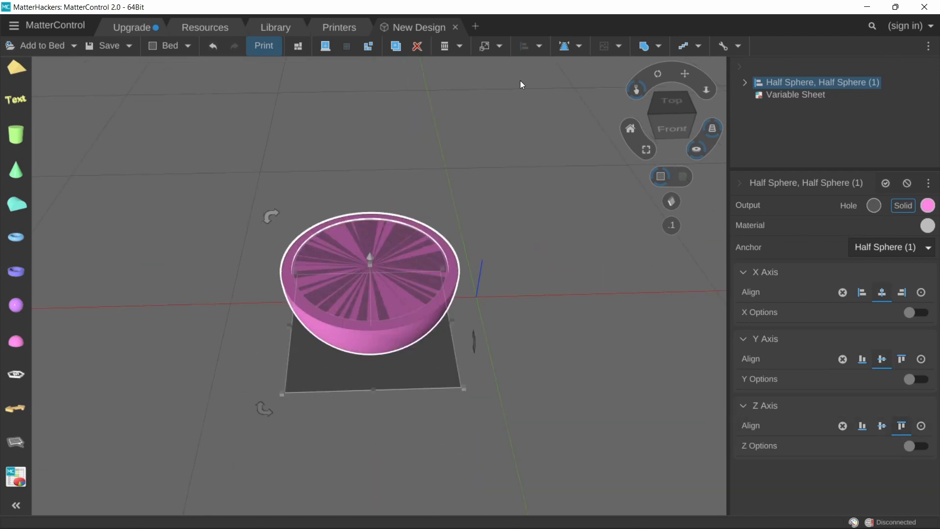
click(646, 47)
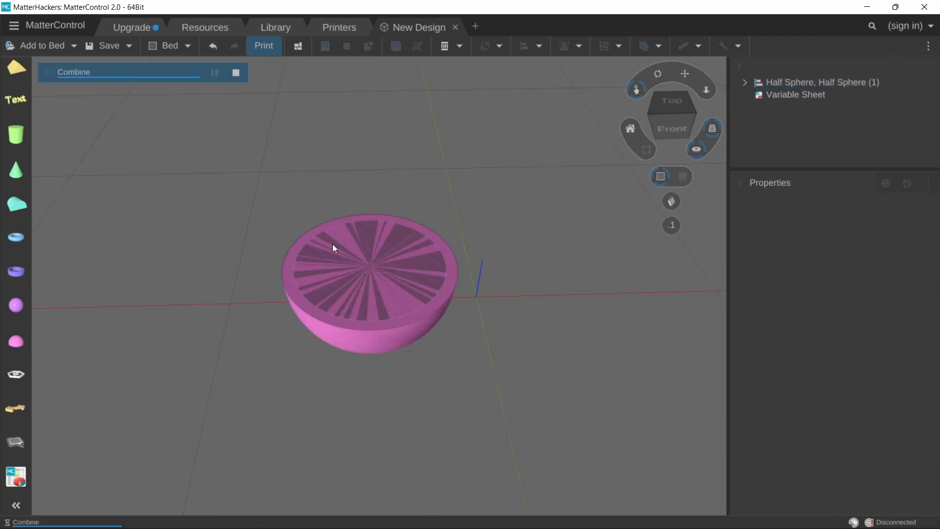
scroll(338, 227, up, 1)
scroll(374, 240, down, 3)
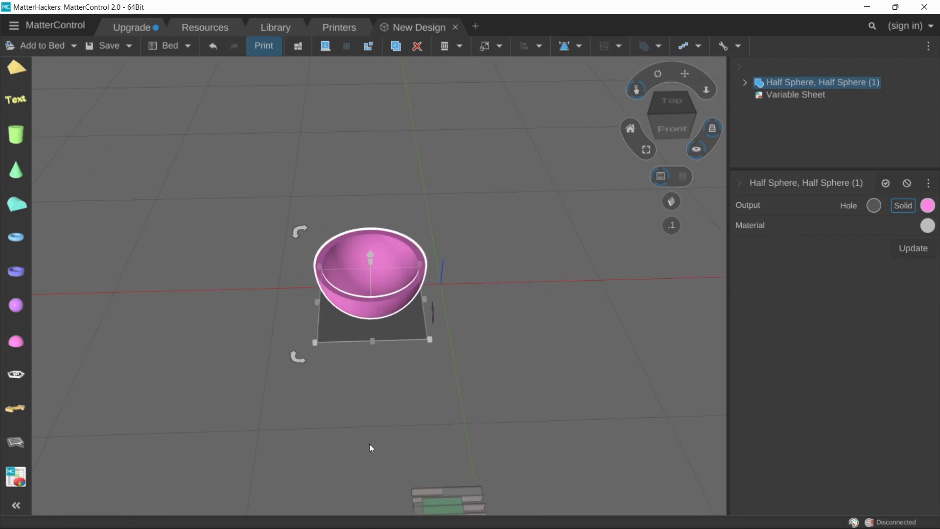
Set the teaspoon size in cell A1 of the variable sheet to .5 to test the bowl's resizing
click(462, 497)
scroll(444, 480, down, 1)
scroll(398, 349, up, 3)
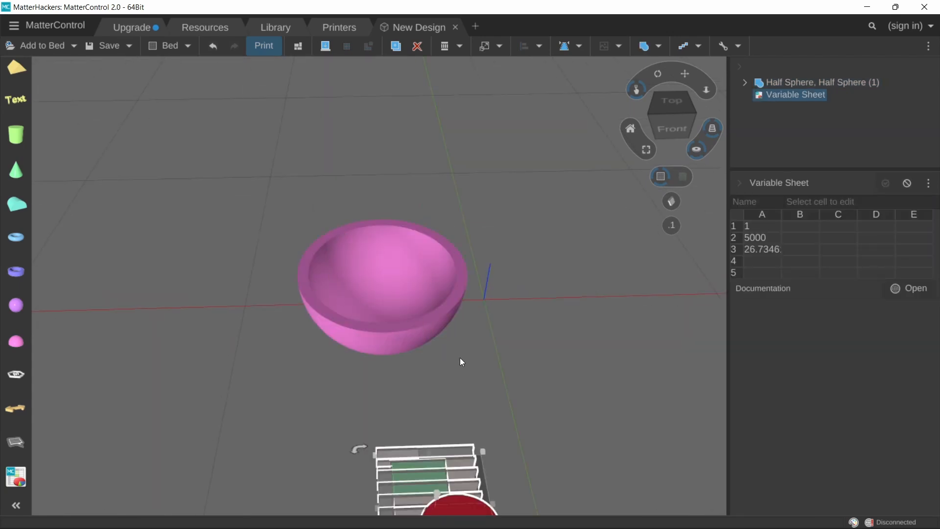
scroll(460, 358, down, 1)
click(751, 228)
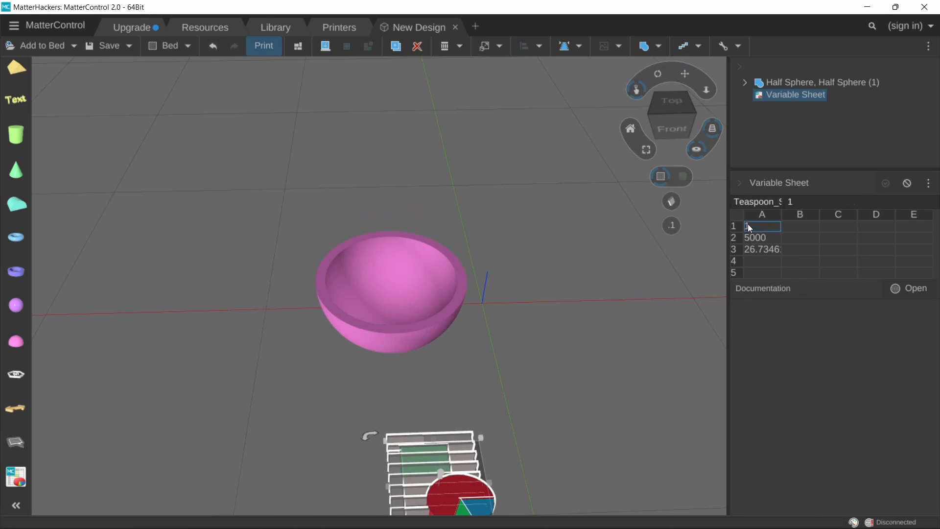
text(.5)
key(Return)
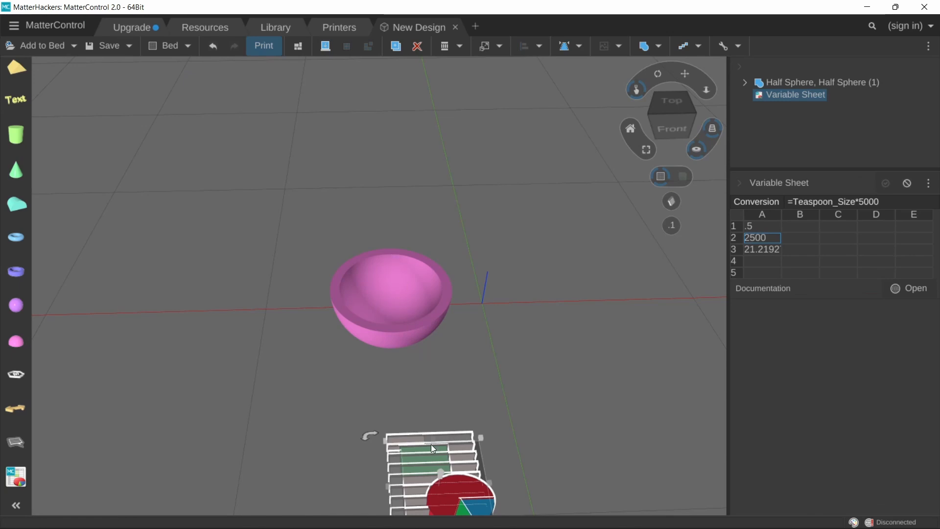
Move the variable sheet closer to the bowl and set the teaspoon size in cell A1 to 1
drag(433, 449, 436, 416)
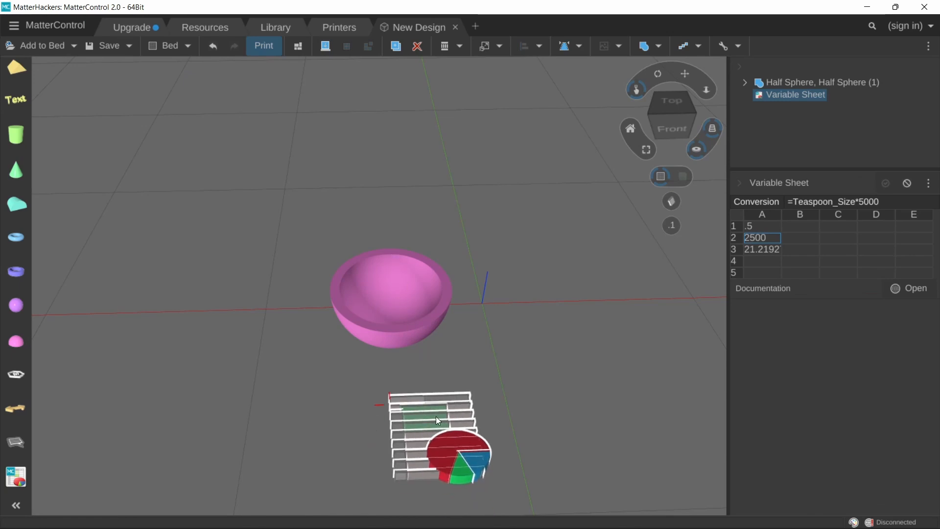
click(759, 226)
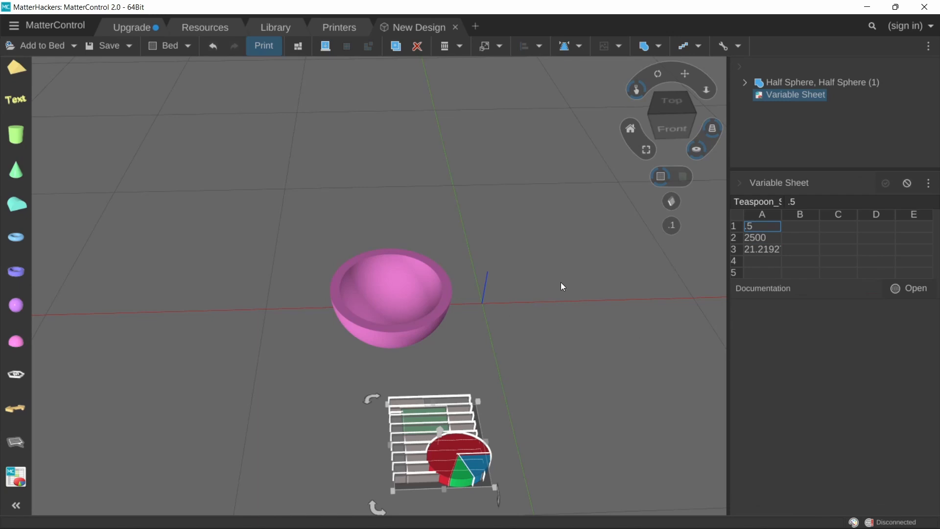
text(1)
key(Return)
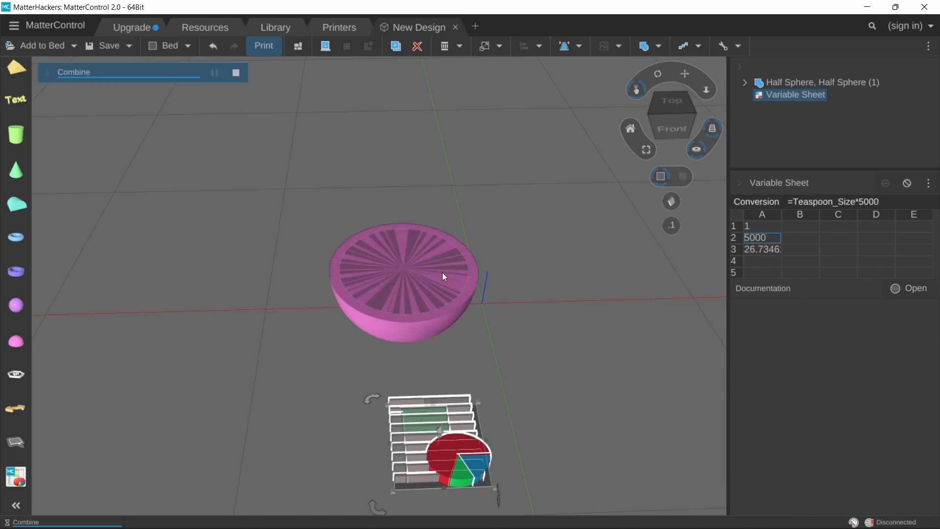
Add a cube to the bed beside the bowl as the handle
scroll(442, 273, down, 3)
scroll(15, 201, up, 4)
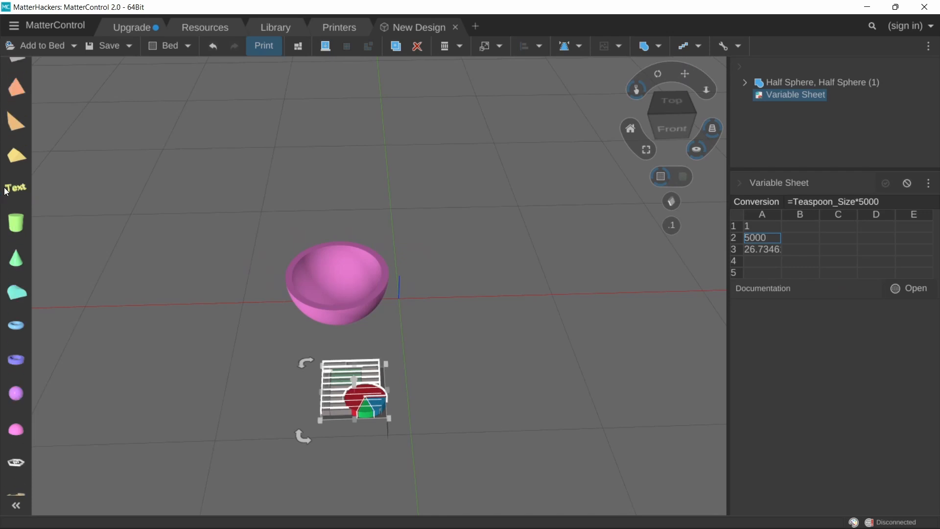
drag(16, 74, 454, 310)
middle_drag(384, 287, 328, 277)
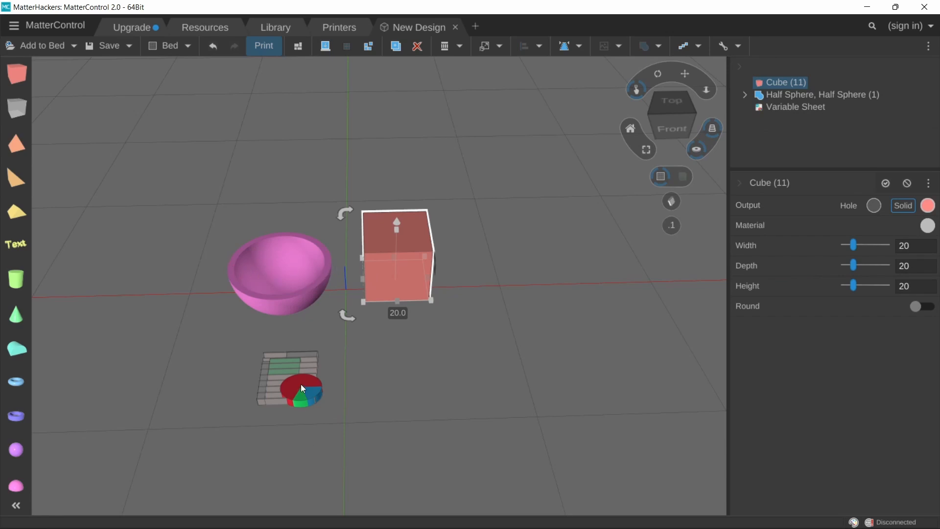
Name cell A4 of the variable sheet Handle_Length and give it the formula =Dia_Equation * 2.5
click(288, 396)
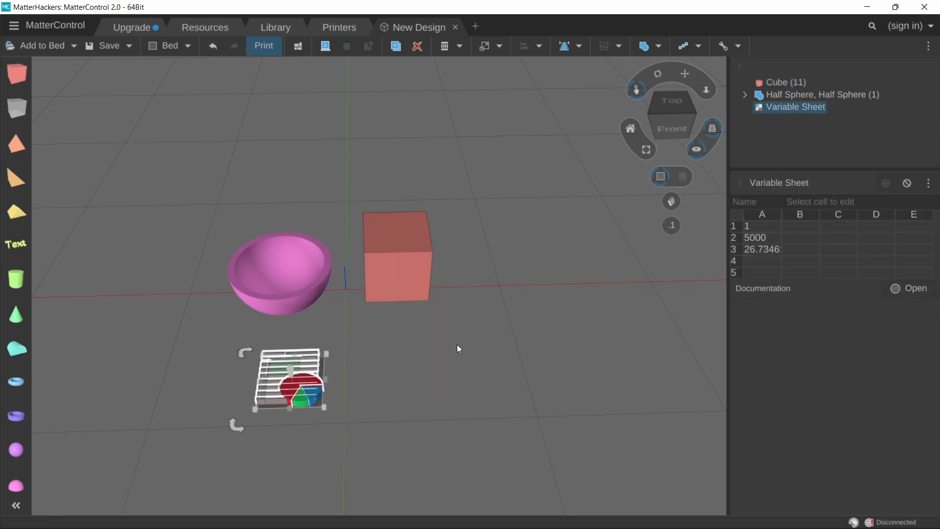
click(763, 263)
click(731, 202)
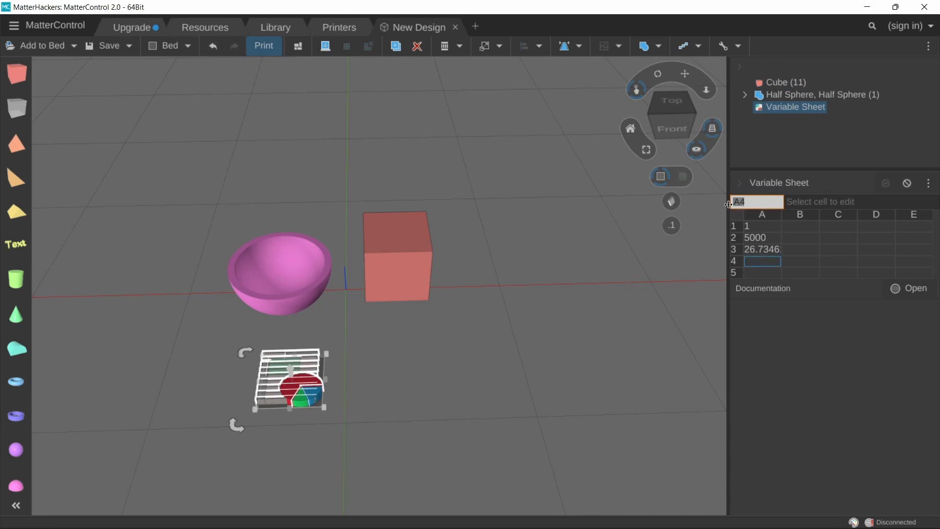
text(Handle)
text(_Lenght)
key(BackSpace)
key(BackSpace)
text(th)
key(Tab)
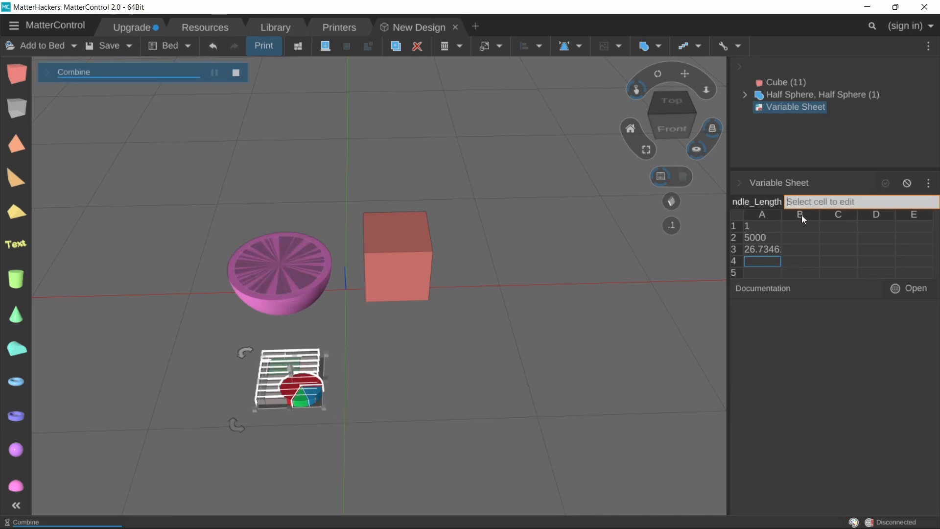
text(=)
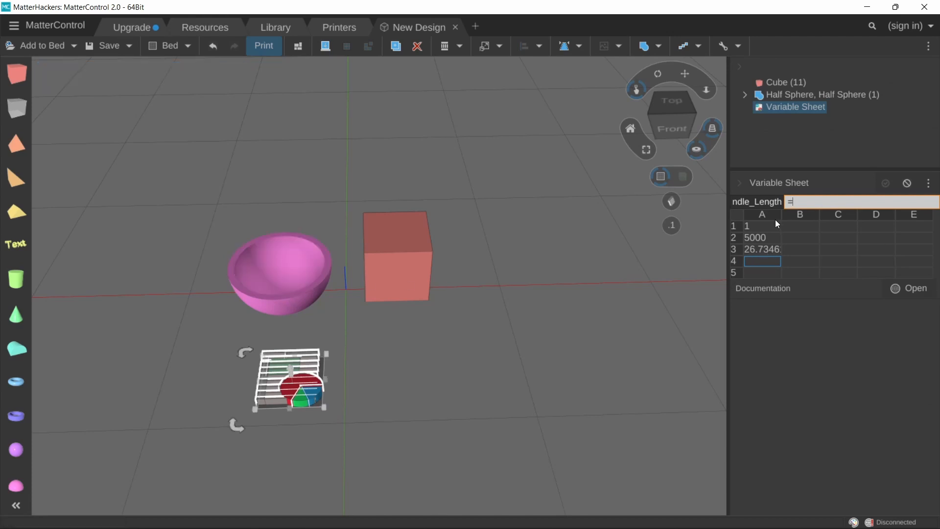
text(Dia_Equation * 2.5)
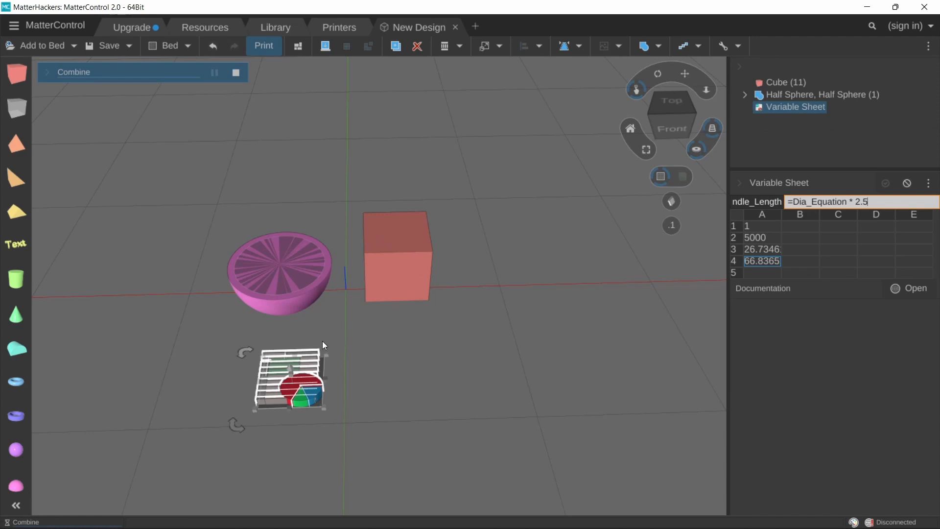
click(392, 284)
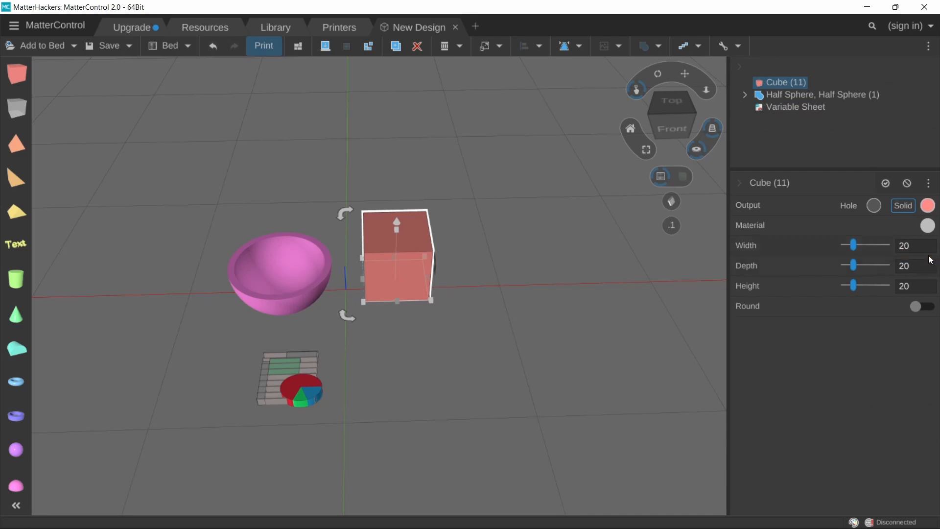
Name cell A5 of the variable sheet Handle_Width and give it the formula =Dia_Equation / 3
click(304, 376)
click(395, 288)
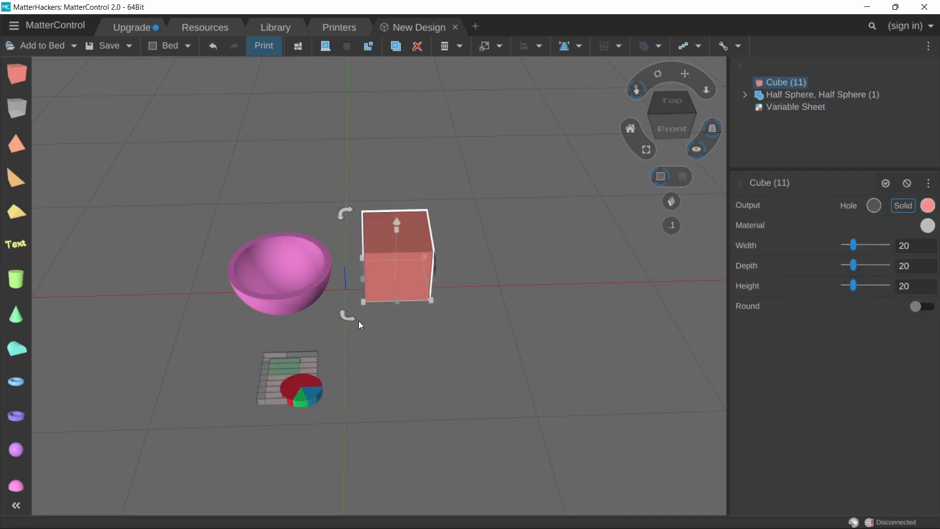
click(312, 365)
click(761, 276)
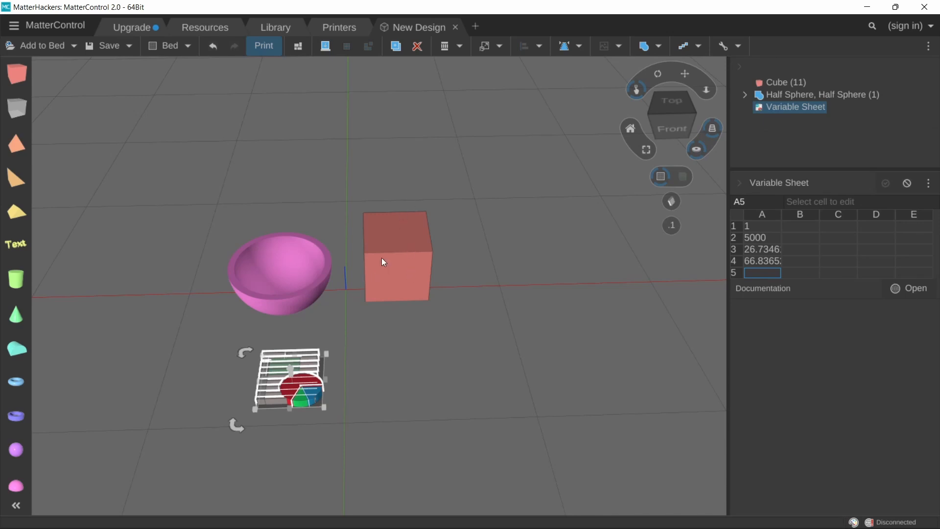
mouse_move(381, 258)
right_down()
mouse_move(462, 272)
mouse_move(391, 277)
mouse_move(419, 285)
mouse_move(420, 297)
mouse_move(329, 296)
mouse_move(460, 301)
mouse_move(413, 302)
right_up()
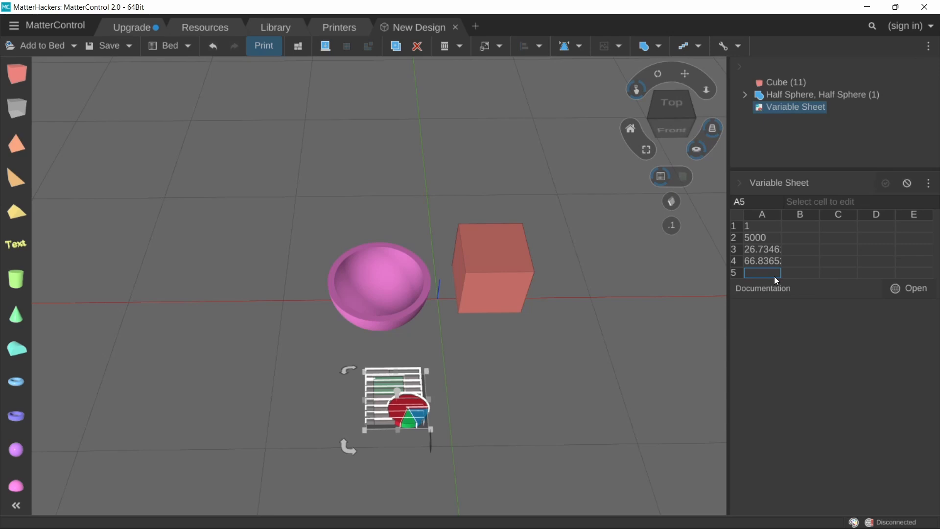
click(757, 202)
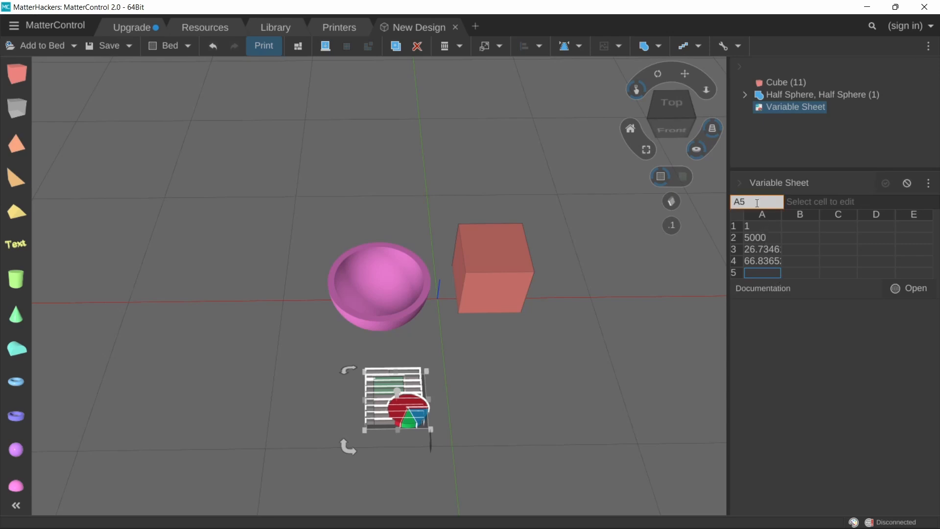
key(BackSpace)
key(BackSpace)
text(Handle_Width)
click(813, 201)
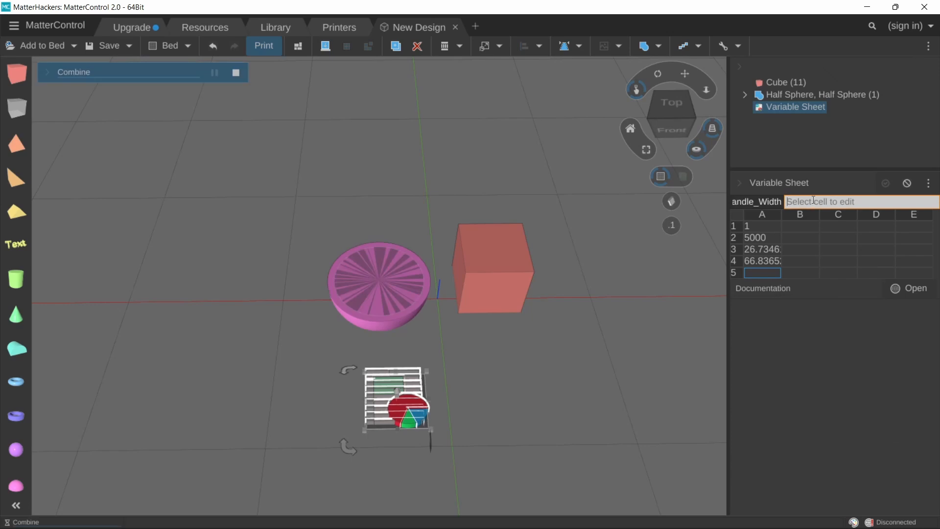
text(=)
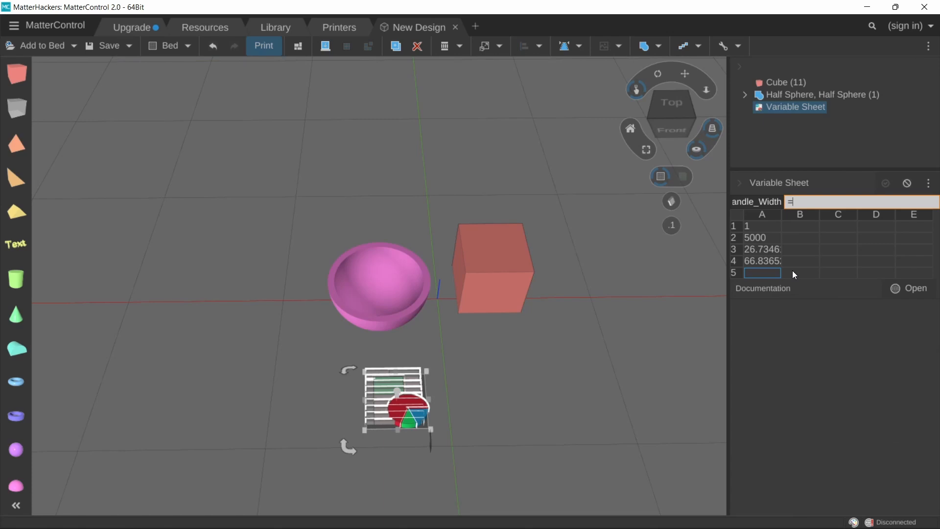
text(Dia_Equatoion / 3)
key(Return)
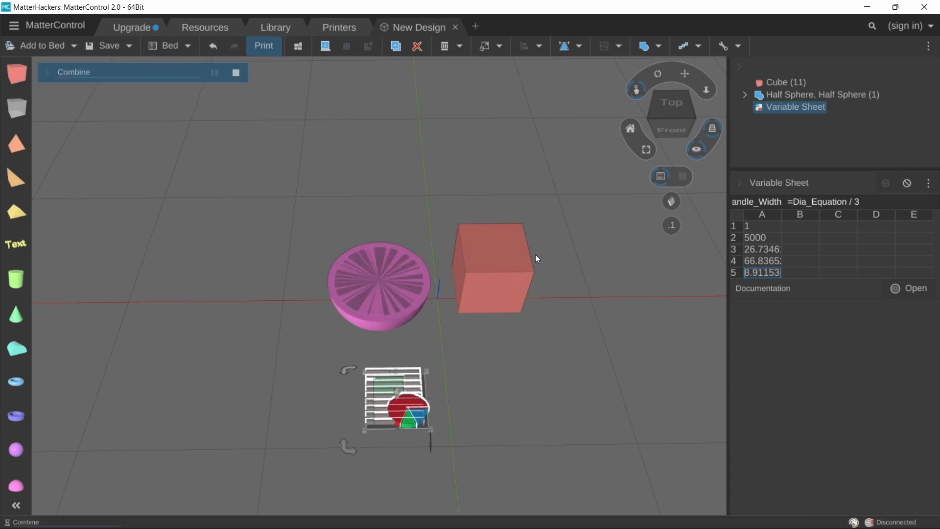
Set the cube's width to =Handle_Length
click(513, 284)
click(896, 246)
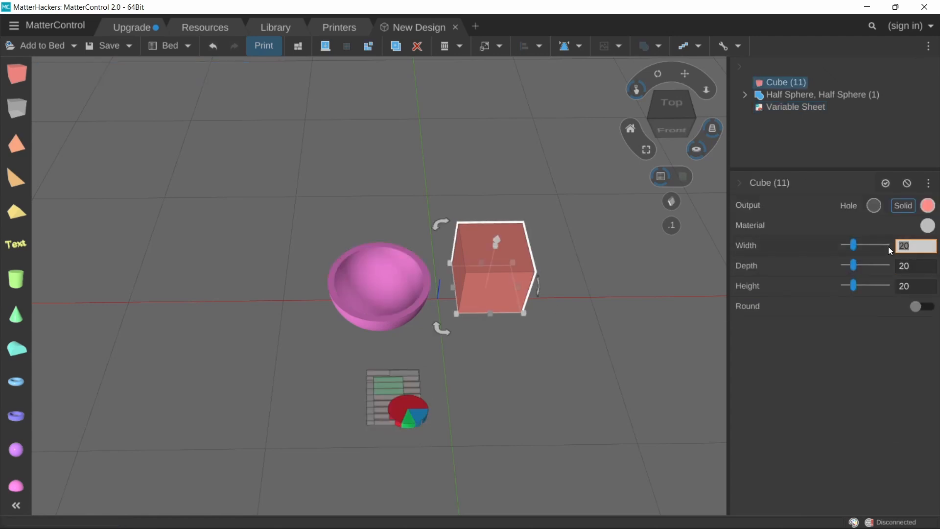
text(=)
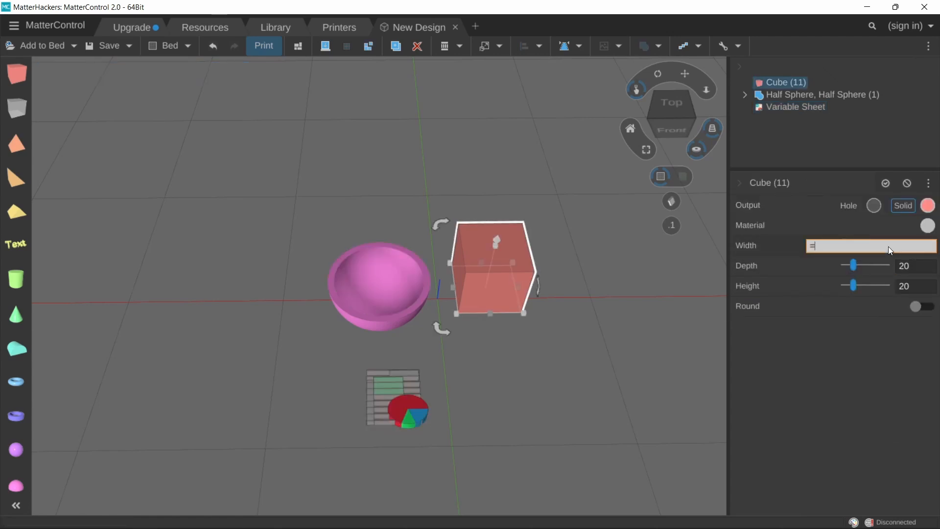
text(Hand;e)
key(BackSpace)
text(e_Length)
Set the cube's depth to =Handle_Width and move the cube along X until it sits at the bowl's outer edge
click(913, 265)
double_click(911, 266)
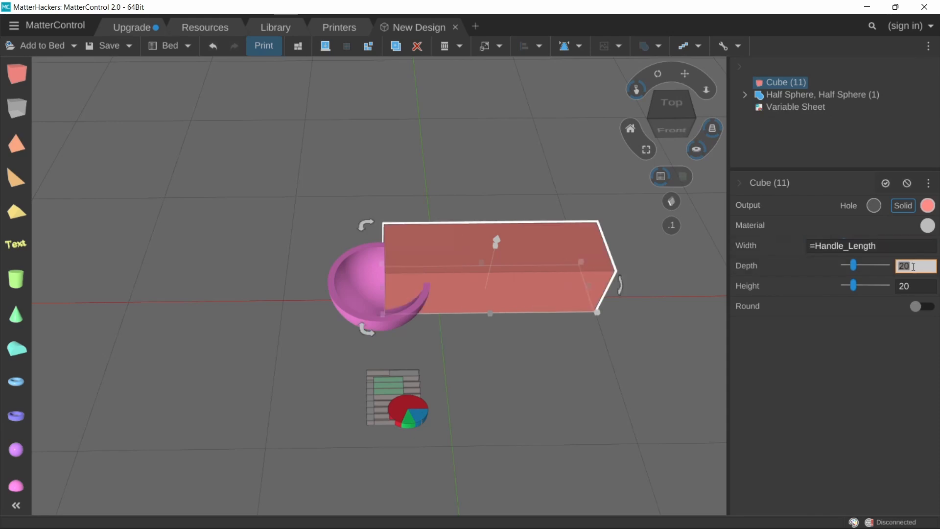
key(BackSpace)
text(=)
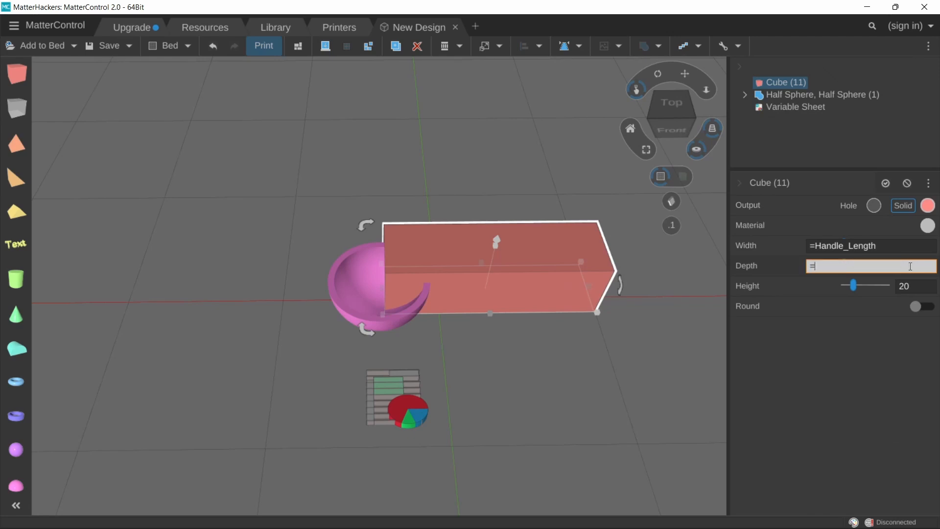
text(Handle_Width)
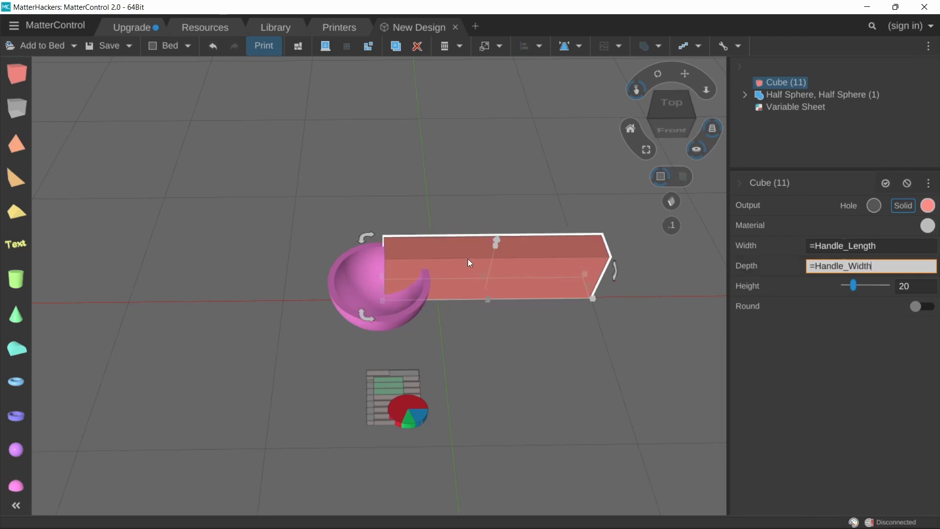
mouse_move(468, 259)
right_down()
mouse_move(542, 287)
mouse_move(570, 228)
mouse_move(563, 291)
mouse_move(455, 294)
mouse_move(512, 248)
mouse_move(525, 259)
right_up()
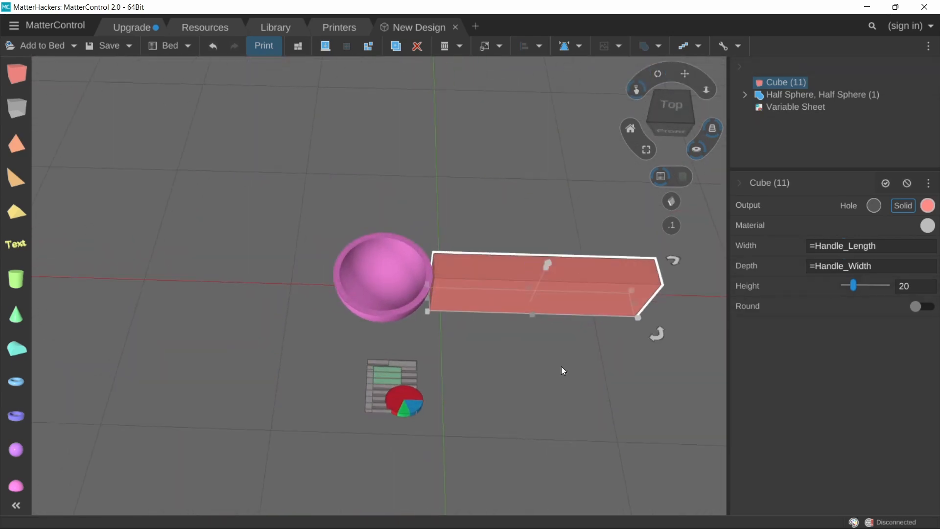
Change the formula of the Handle_Width cell A5 in the variable sheet to =Dia_Equation / 2
click(411, 380)
click(771, 272)
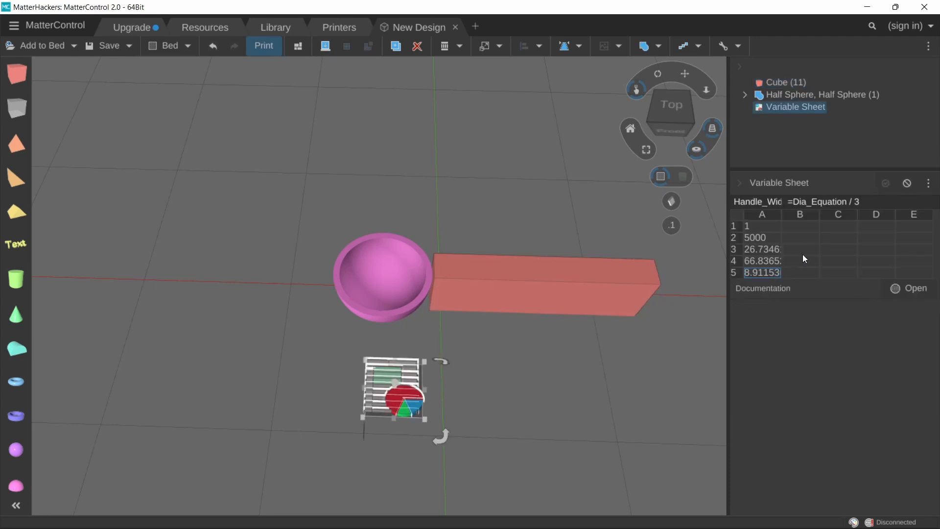
click(878, 203)
key(BackSpace)
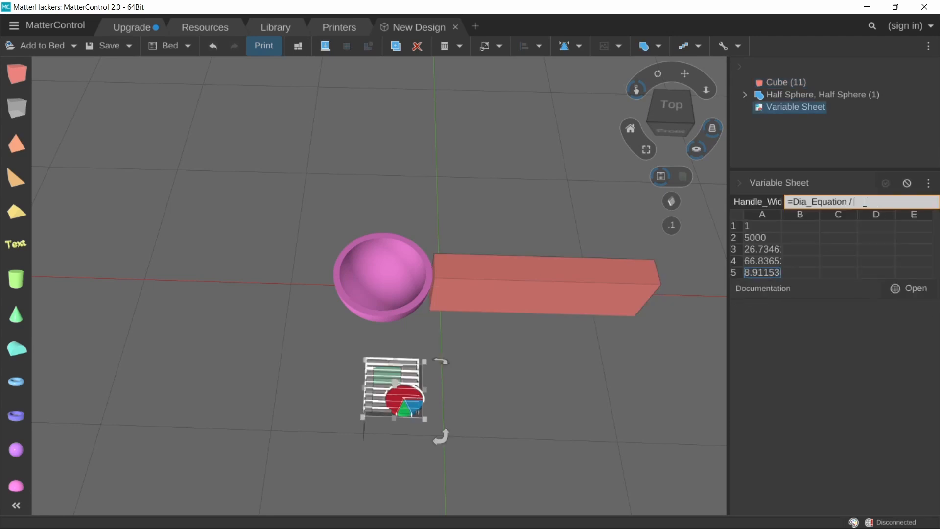
text(2)
right_drag(351, 288, 385, 239)
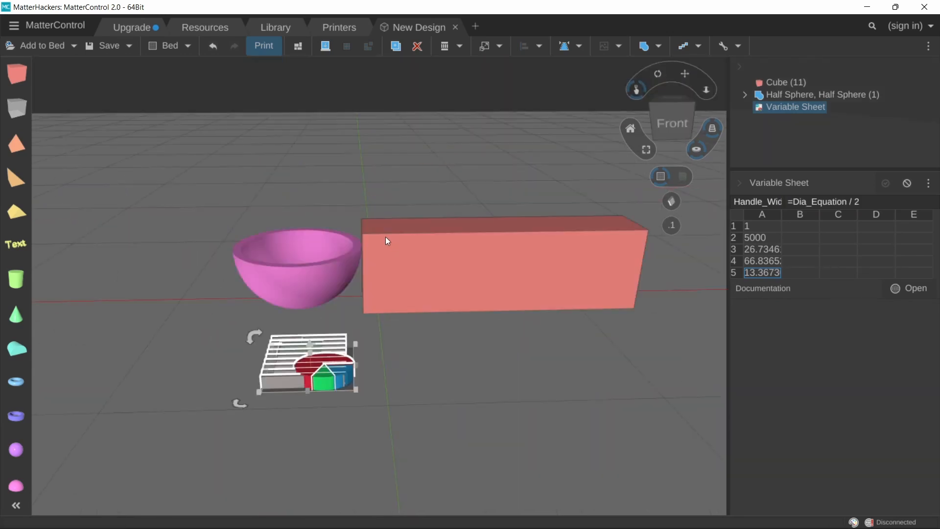
Set the handle cube's height to 4
click(385, 239)
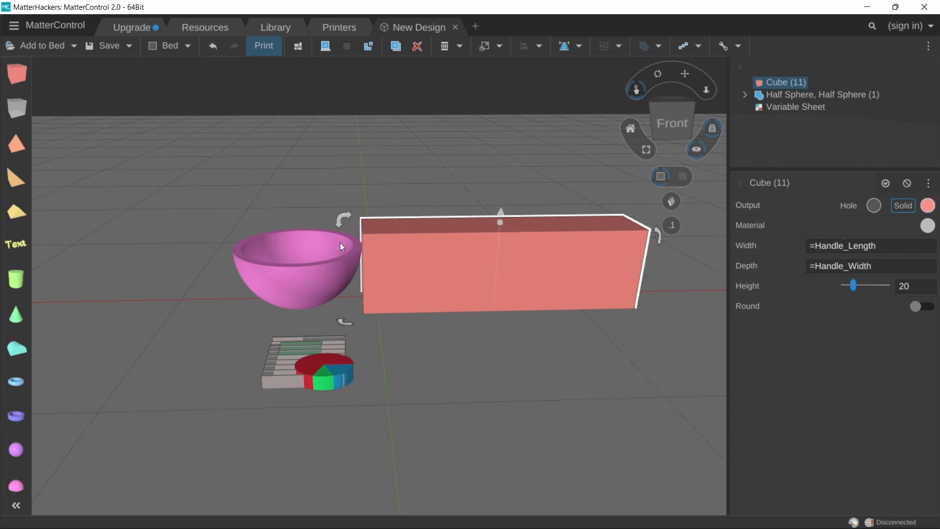
right_drag(317, 253, 315, 299)
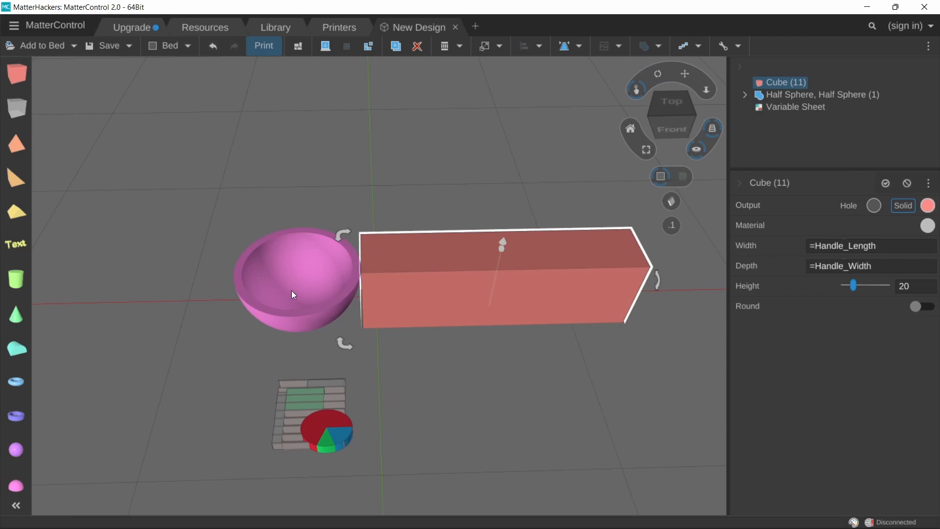
click(900, 287)
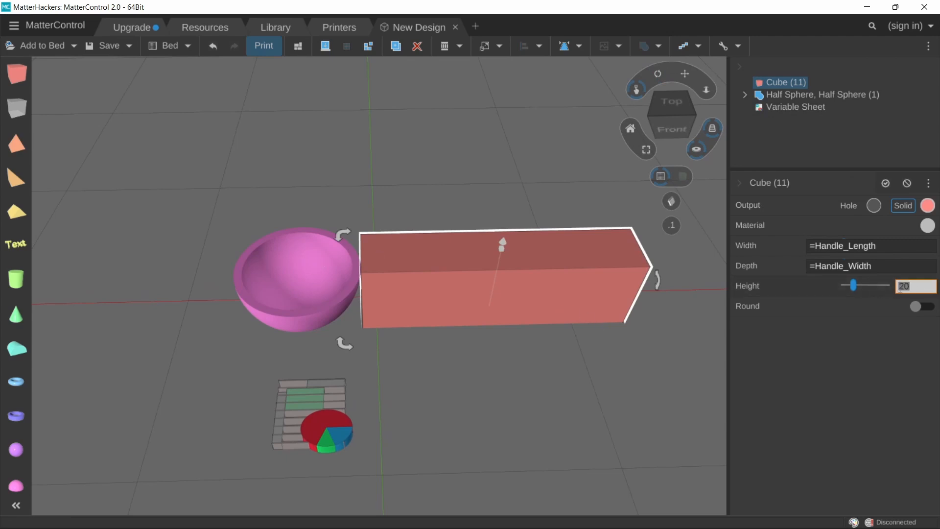
text(4)
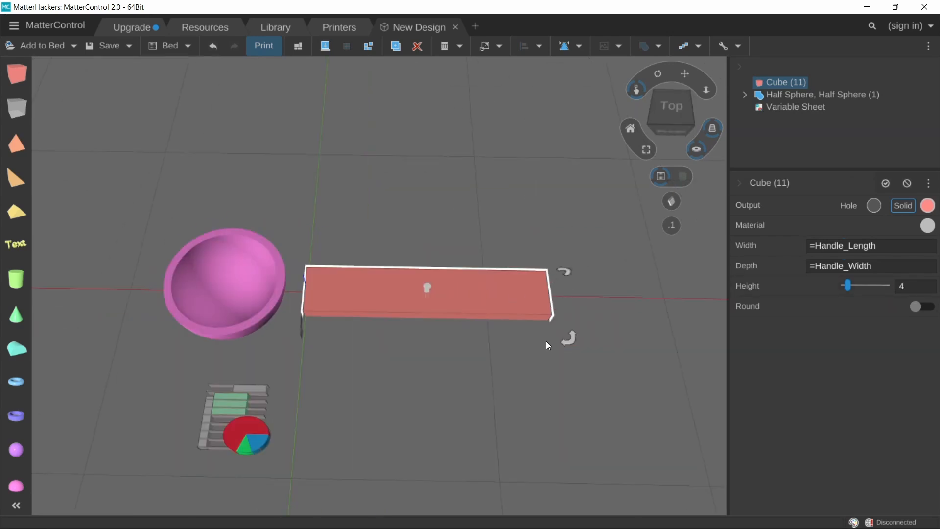
Add a half cylinder to the bed beyond the handle's free end
right_drag(512, 301, 525, 318)
middle_drag(524, 314, 460, 294)
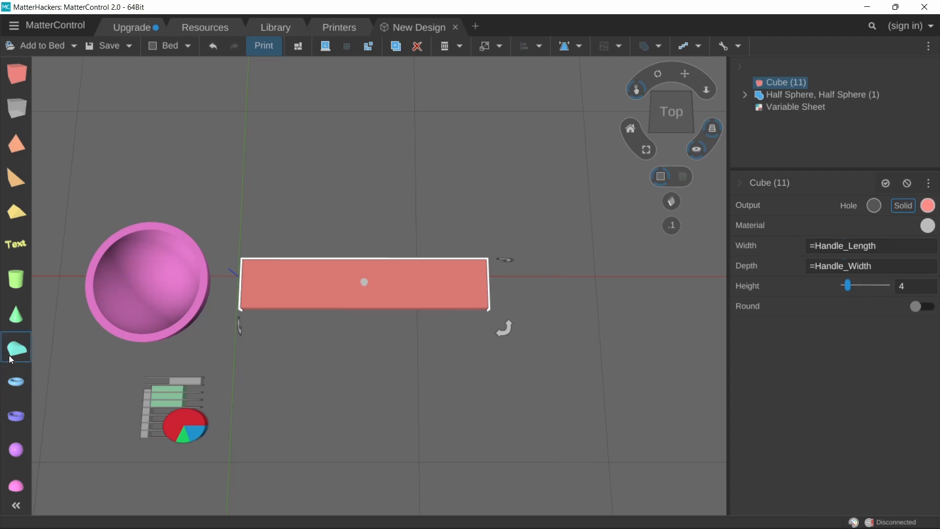
drag(11, 360, 556, 315)
right_drag(551, 388, 548, 336)
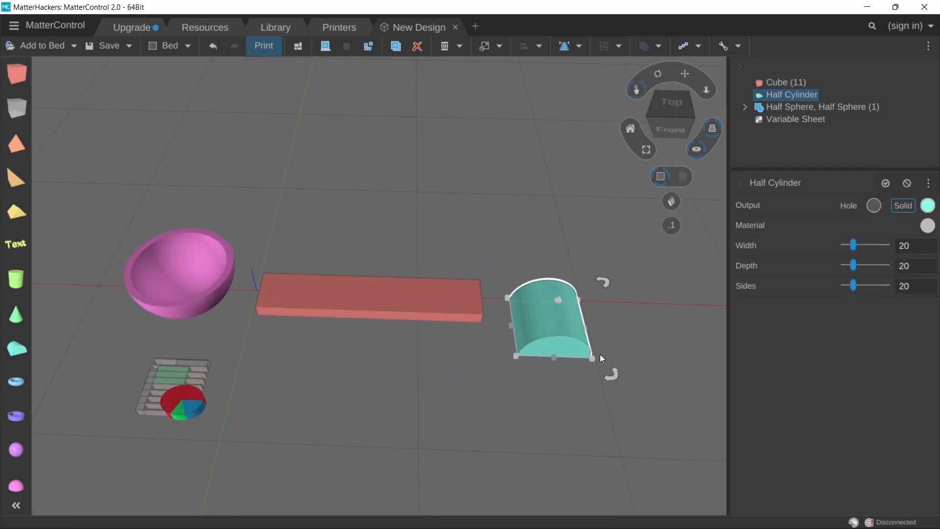
Rotate the half cylinder -90° about Z and stand it upright with its round side facing outward, raising it to about 2.8 above the bed
drag(613, 377, 495, 371)
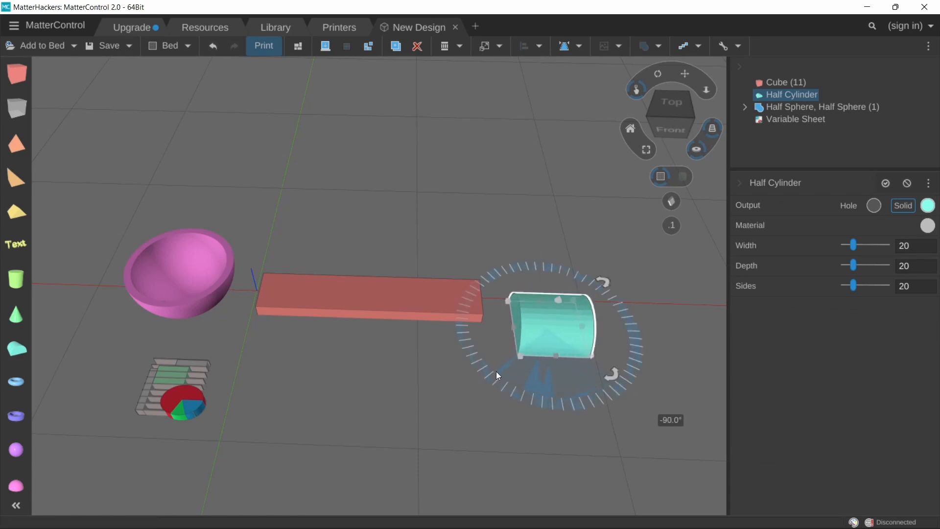
drag(611, 287, 576, 372)
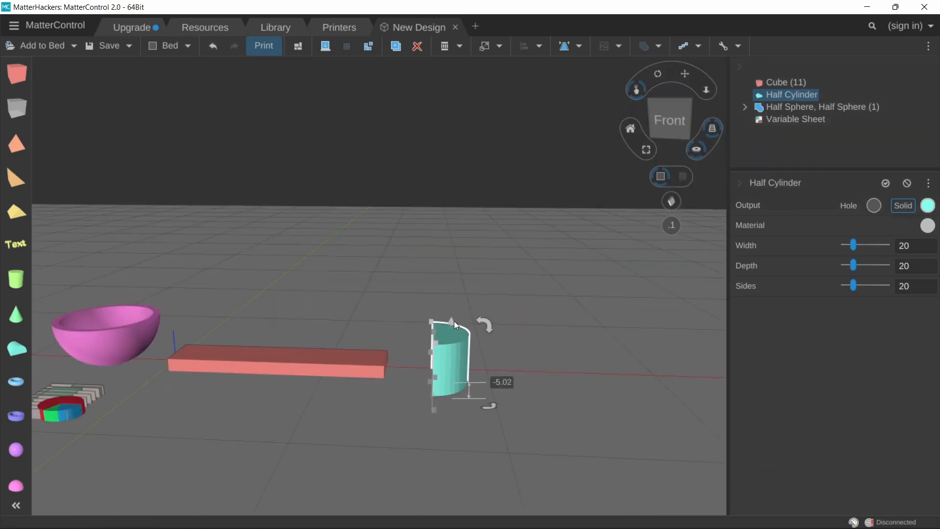
drag(451, 325, 449, 294)
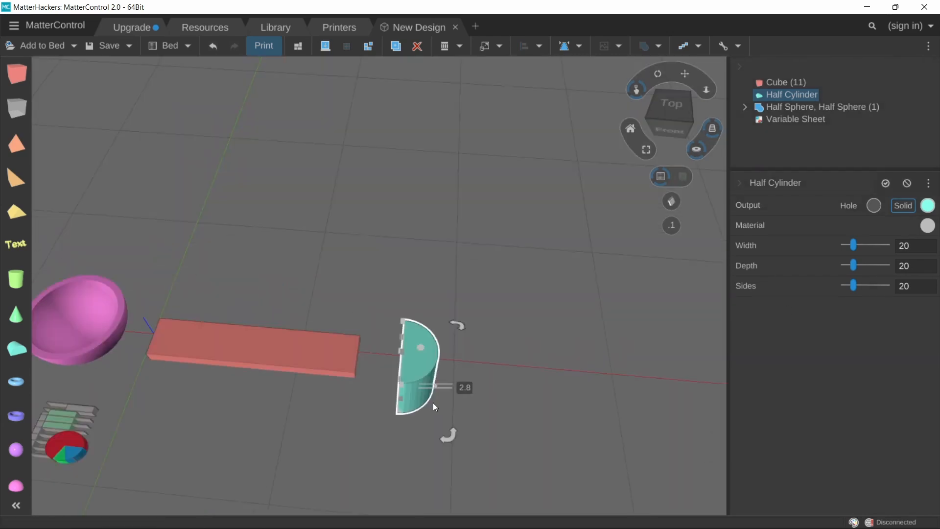
Set the half cylinder's width to =Handle_Width
right_drag(432, 403, 496, 307)
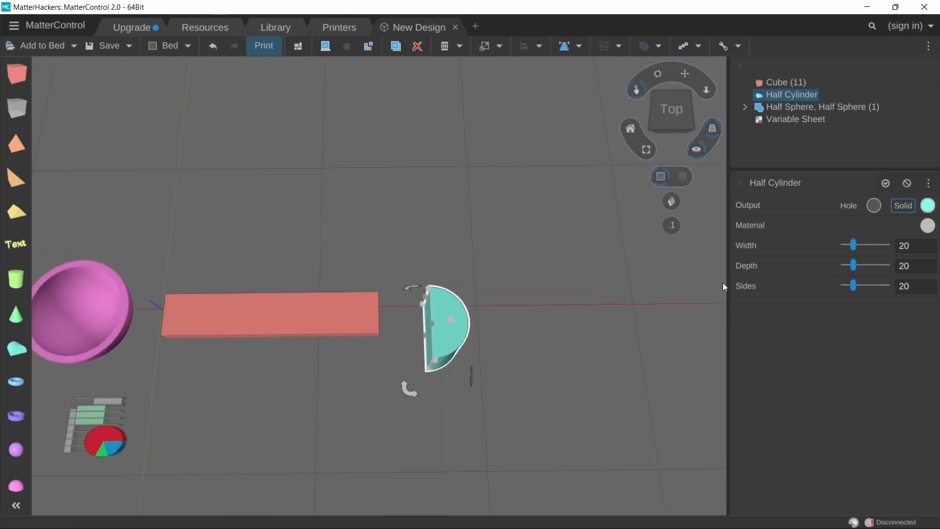
click(923, 247)
text(=Hand)
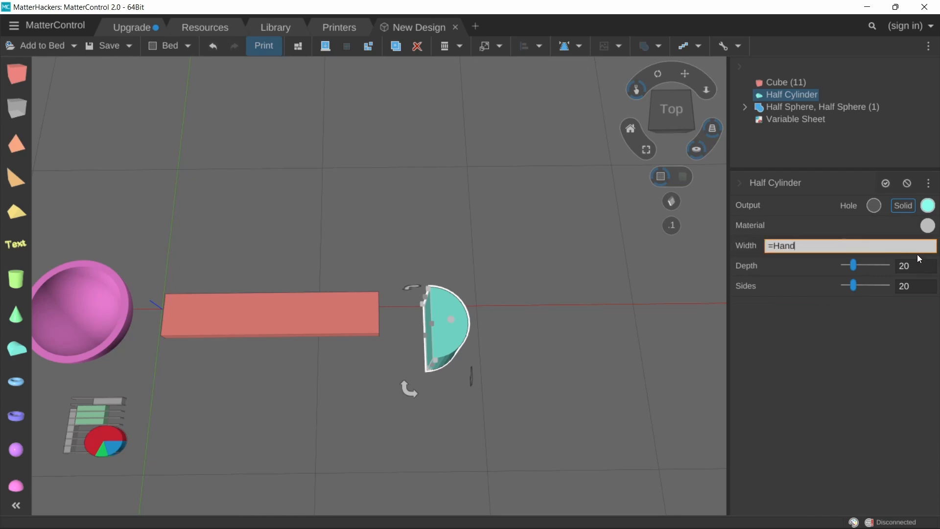
text(le_Width)
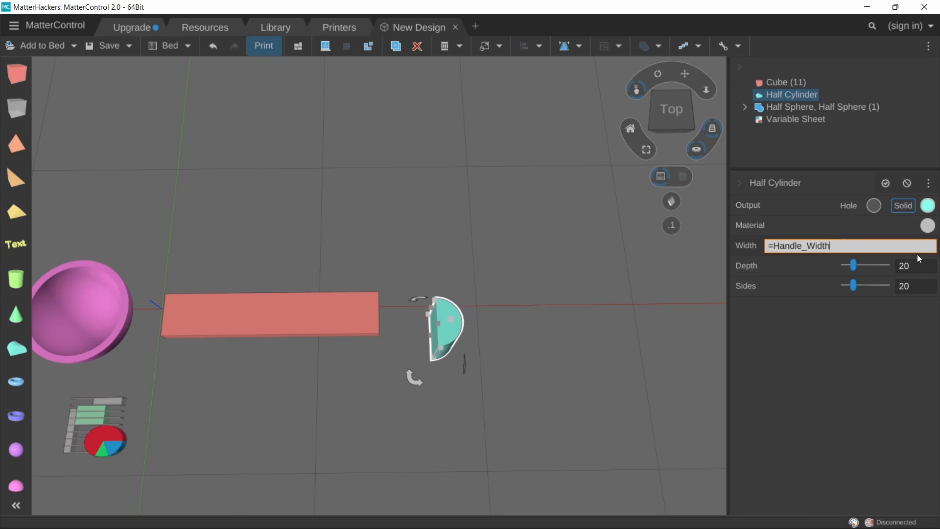
Set the half cylinder's depth to 4 so its thickness matches the handle cube
drag(391, 354, 398, 278)
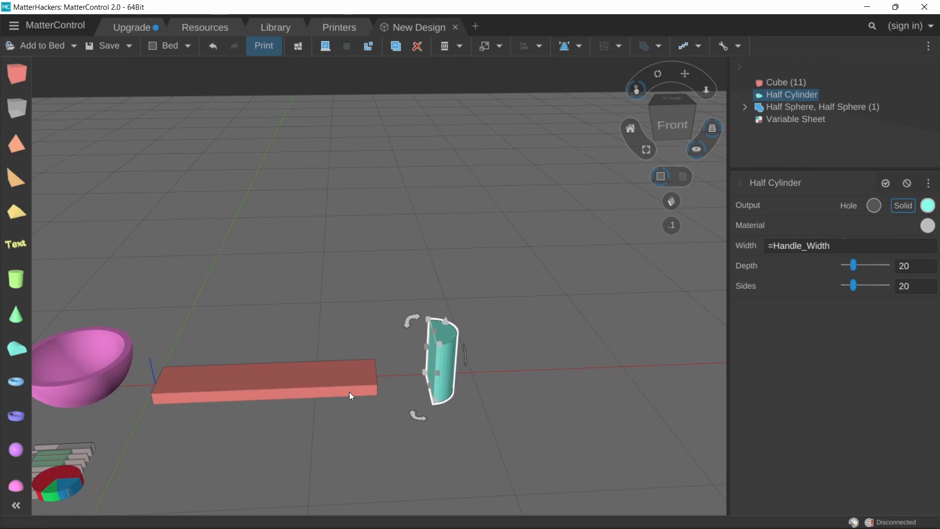
click(323, 391)
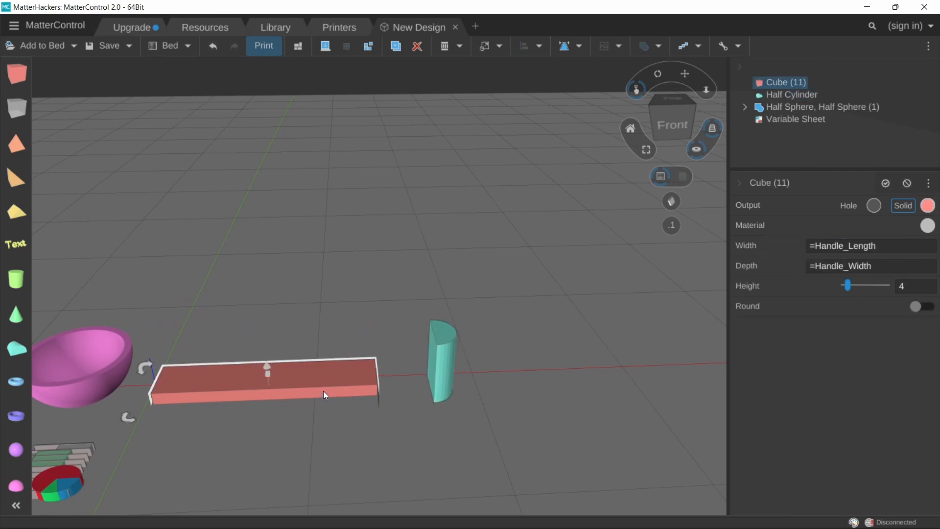
click(438, 392)
click(919, 265)
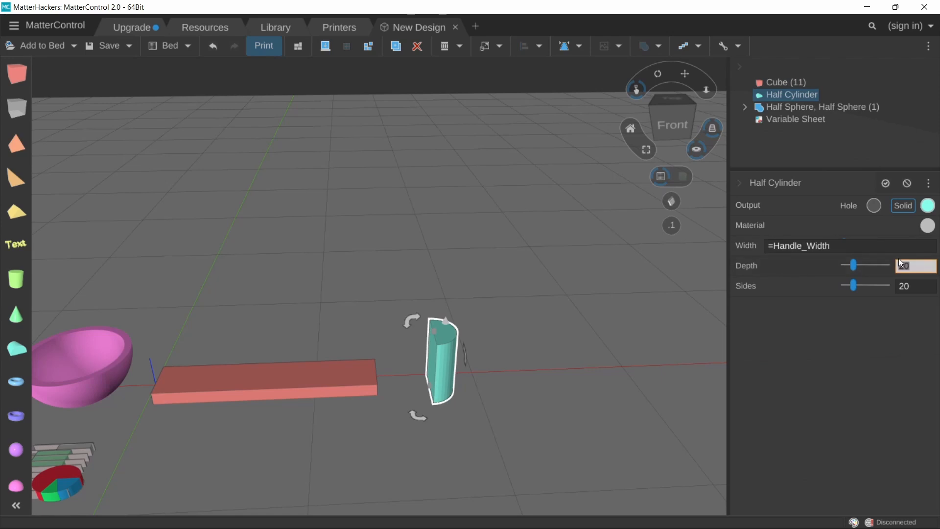
text(4)
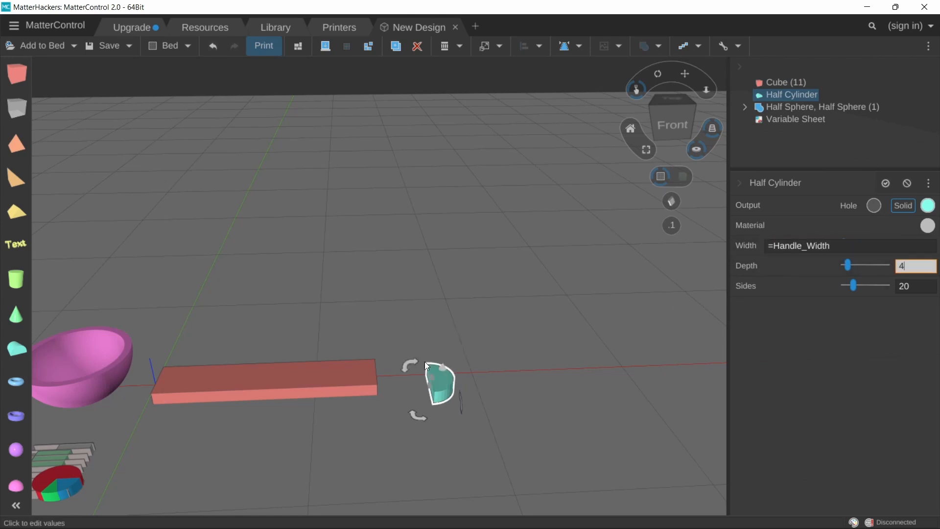
Set the half cylinder's sides to 60 and move it closer to the handle's free end
right_drag(424, 362, 422, 406)
click(908, 287)
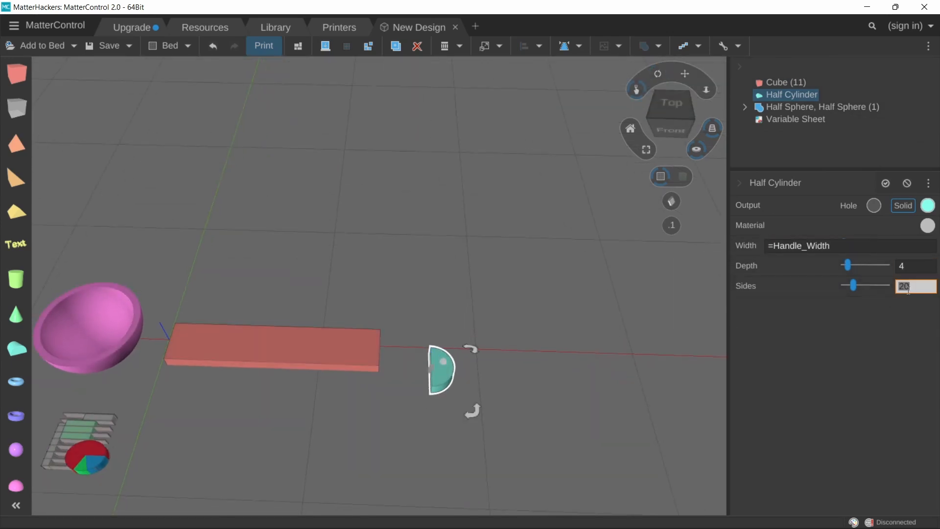
text(60)
click(410, 392)
drag(430, 383, 413, 360)
Align the half cylinder with the cube as anchor on X, using X SubAlign so its flat face butts against the handle's outer end
drag(346, 315, 490, 408)
right_drag(404, 395, 404, 360)
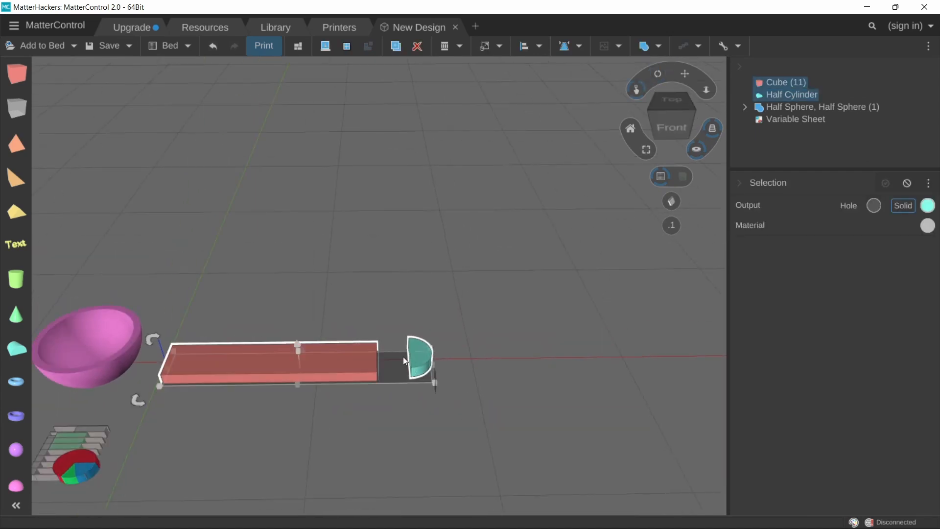
click(523, 46)
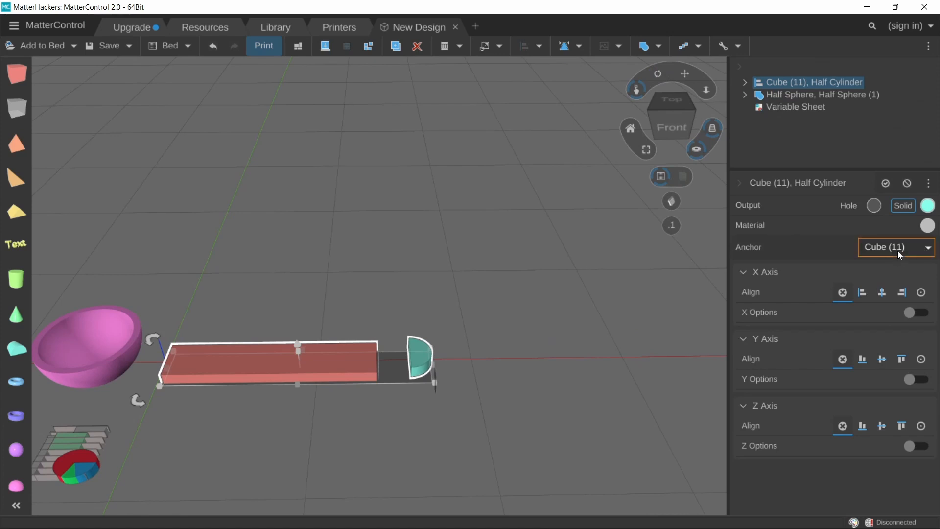
click(915, 312)
click(902, 293)
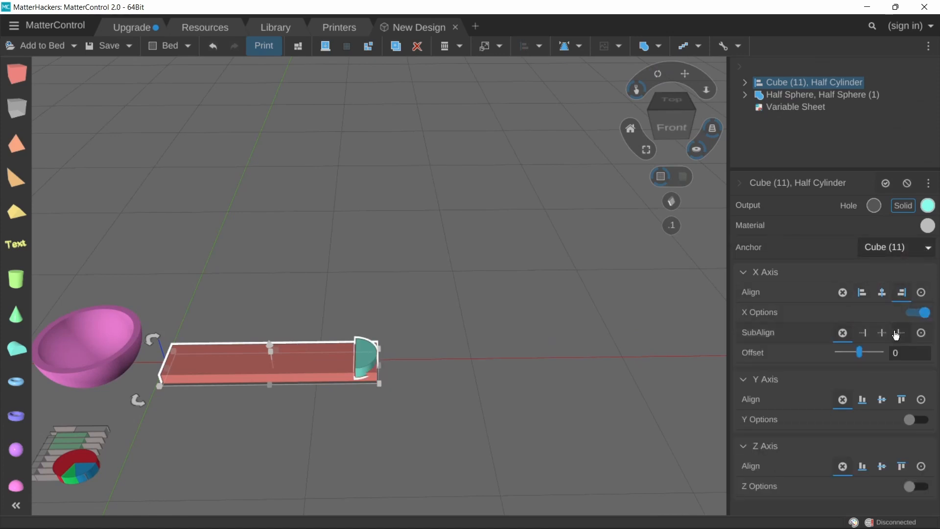
click(883, 333)
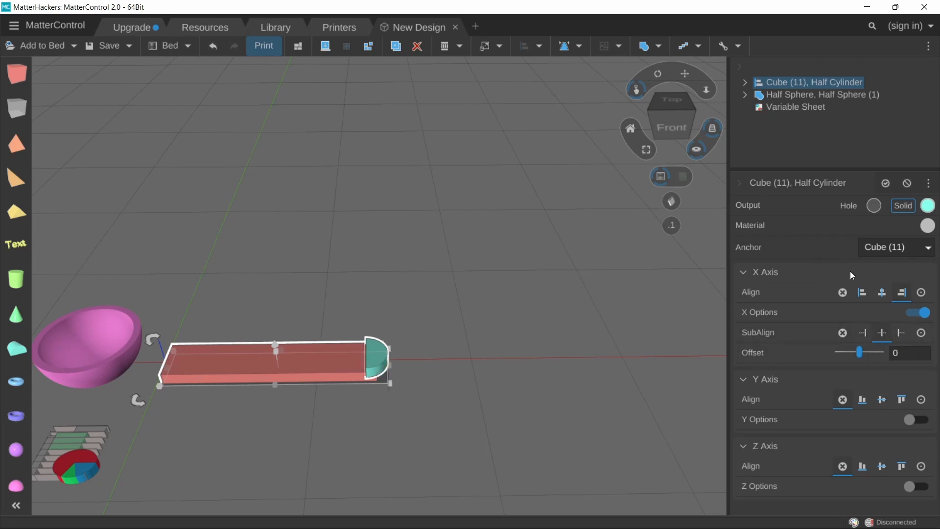
click(862, 293)
click(902, 292)
click(901, 333)
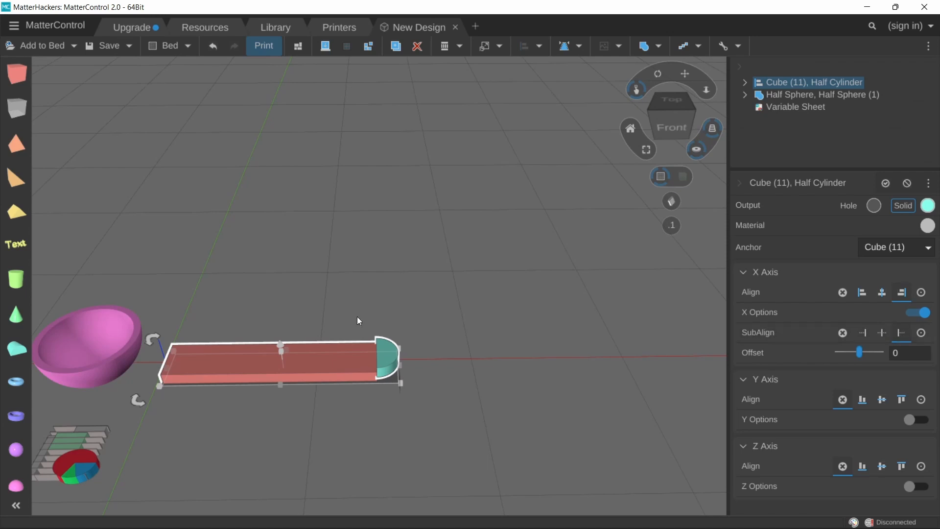
Centre the half cylinder on the cube along the Y and Z axes
right_drag(357, 316, 361, 351)
click(882, 399)
click(882, 466)
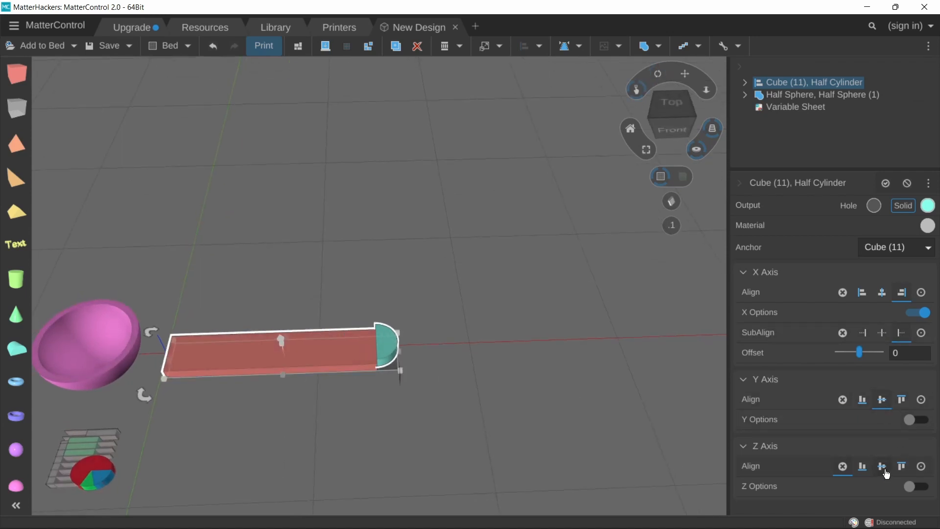
scroll(349, 374, up, 5)
right_drag(382, 310, 382, 331)
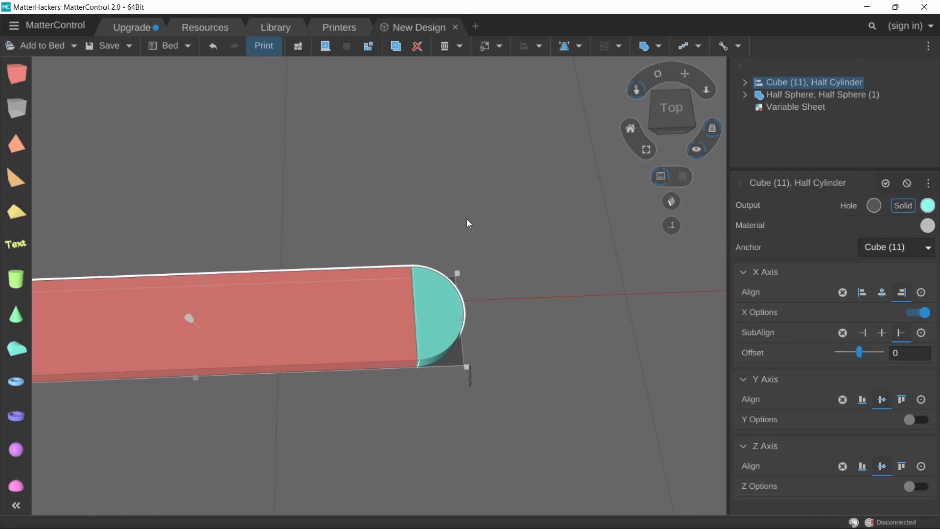
scroll(368, 225, down, 5)
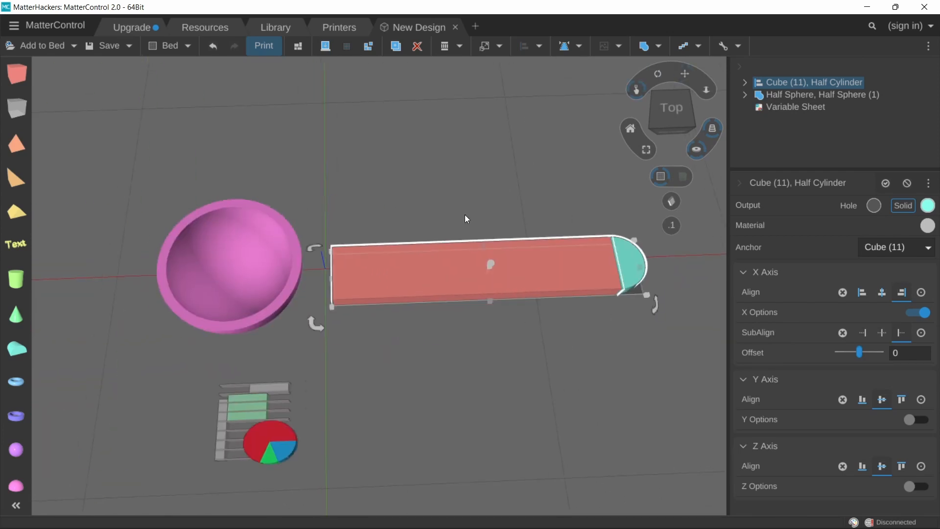
Rotate the aligned handle group -90° about Z so its rounded end faces the front
right_drag(539, 214, 481, 235)
scroll(481, 231, down, 3)
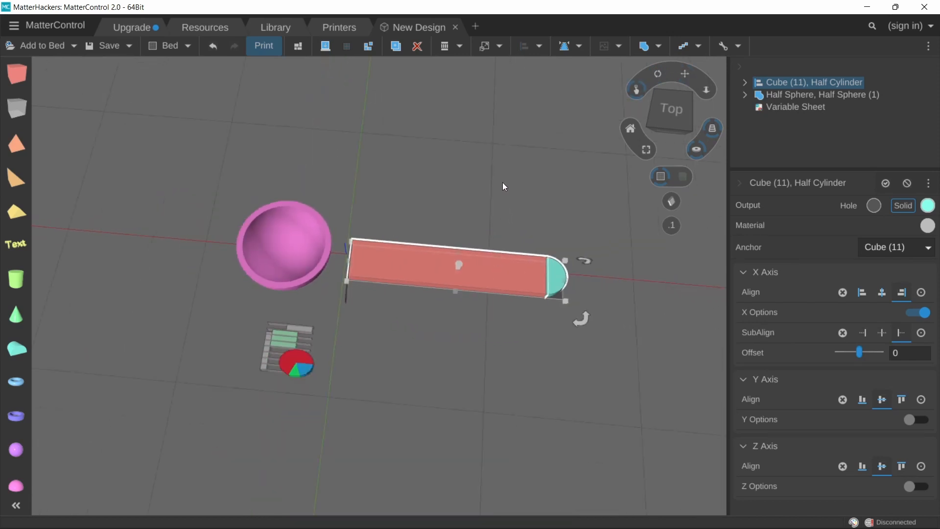
middle_drag(502, 184, 497, 231)
right_drag(493, 235, 501, 234)
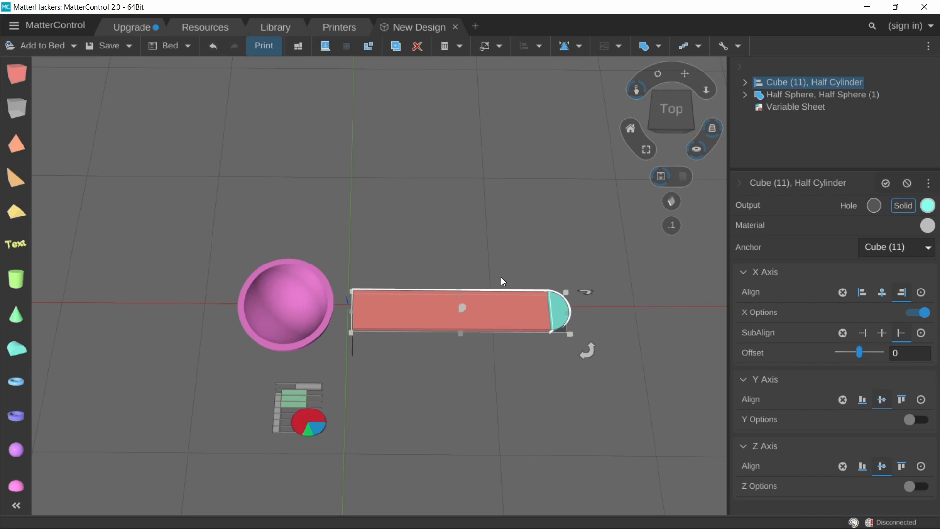
click(471, 266)
middle_drag(537, 312, 477, 263)
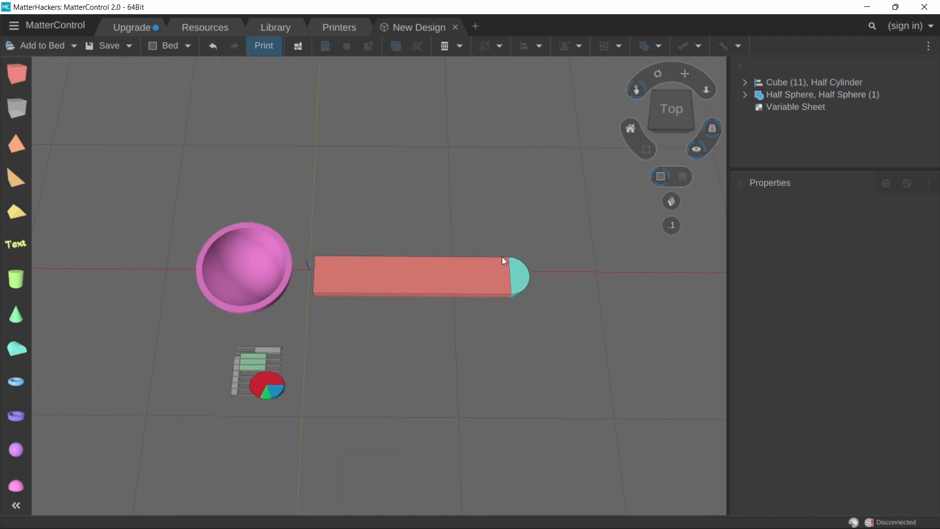
click(492, 278)
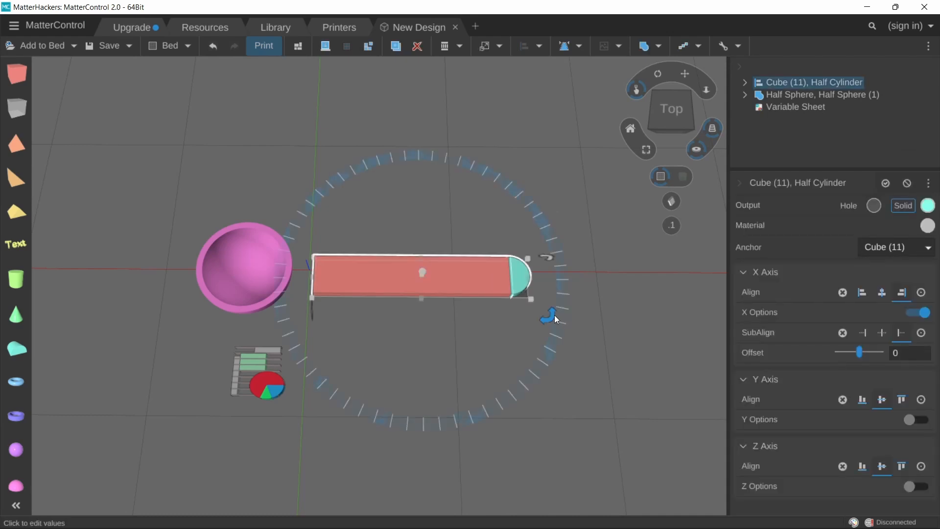
drag(554, 315, 383, 407)
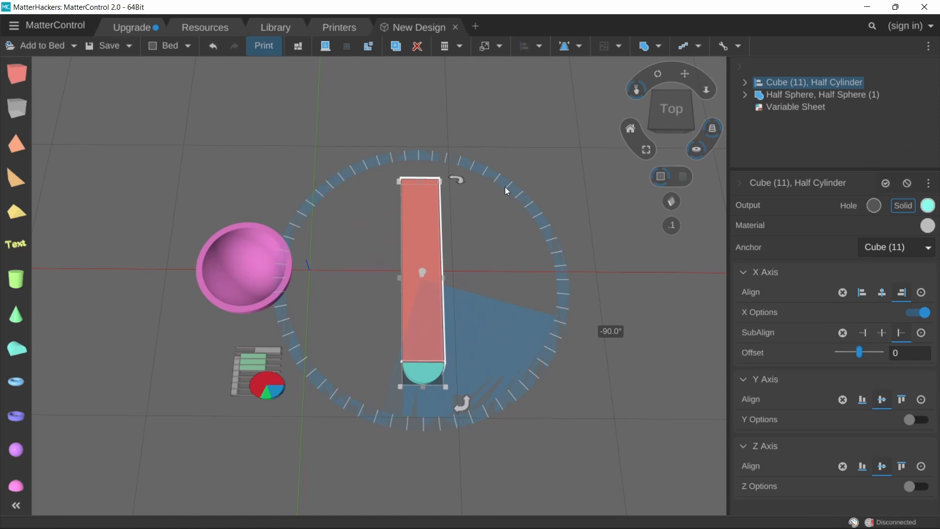
Pinch the handle with a back ratio of 50 and rotate it back 90° so the narrow end faces the bowl
click(564, 46)
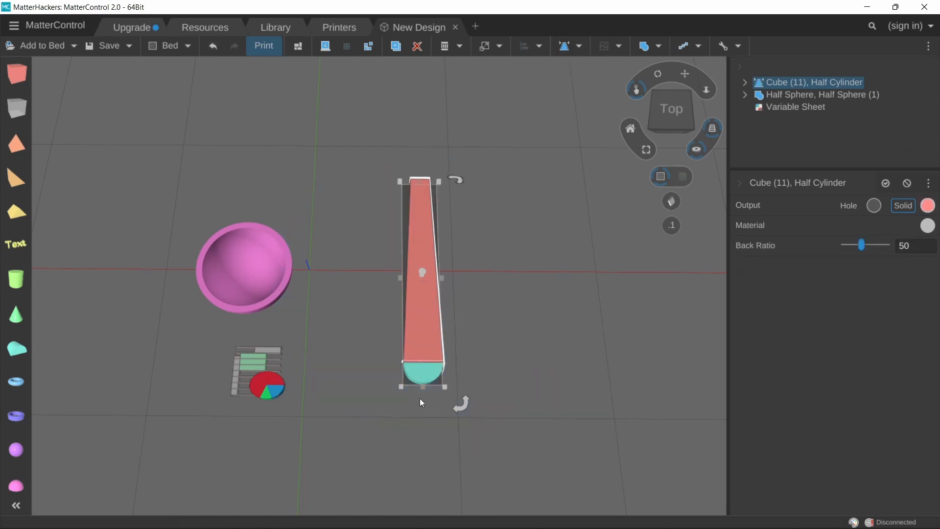
drag(461, 406, 560, 246)
scroll(406, 358, up, 3)
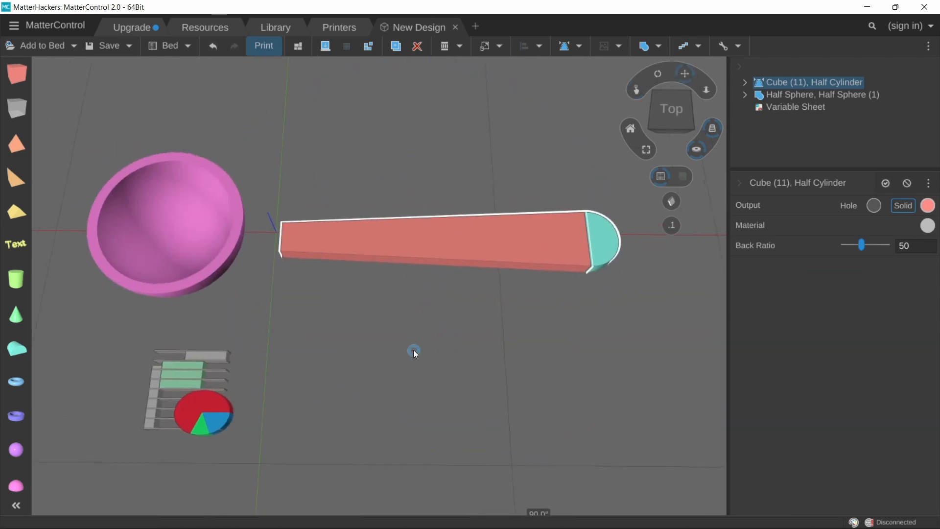
Add a text object in front of the middle of the handle
right_drag(401, 375, 404, 336)
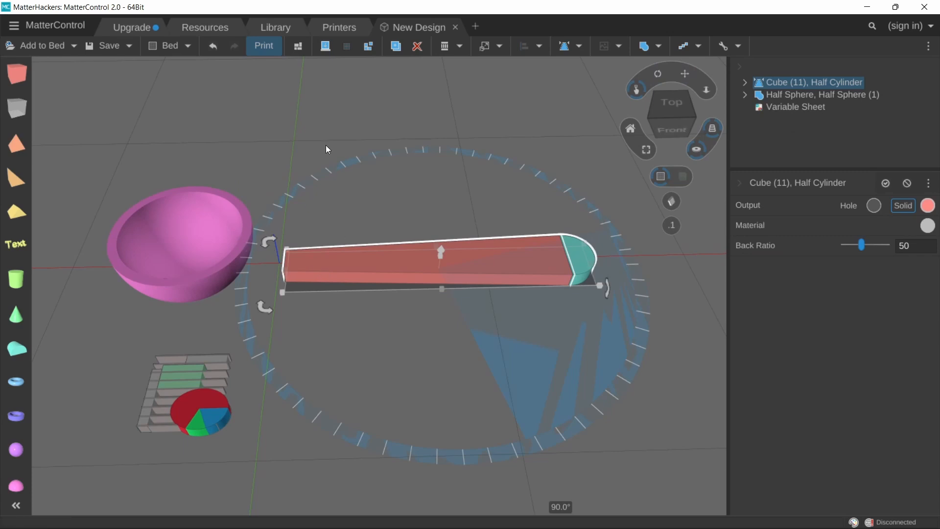
click(328, 190)
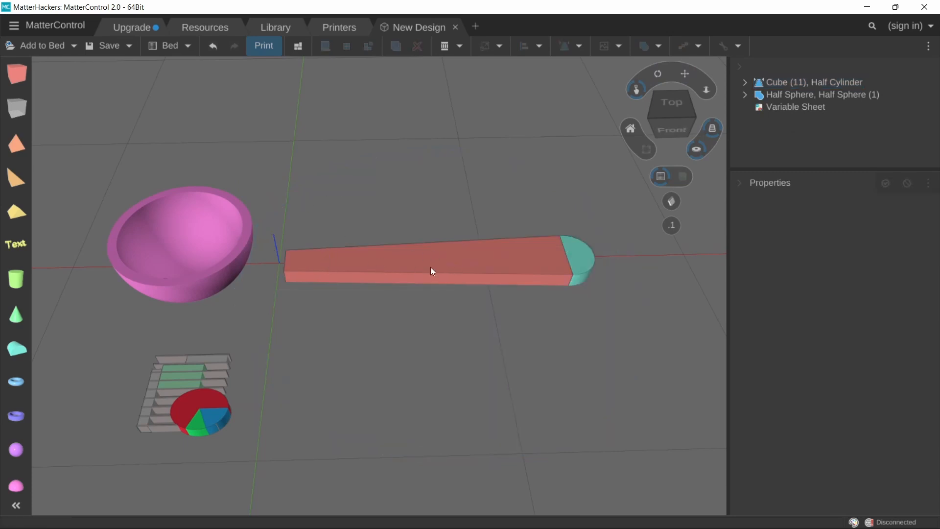
scroll(403, 253, up, 3)
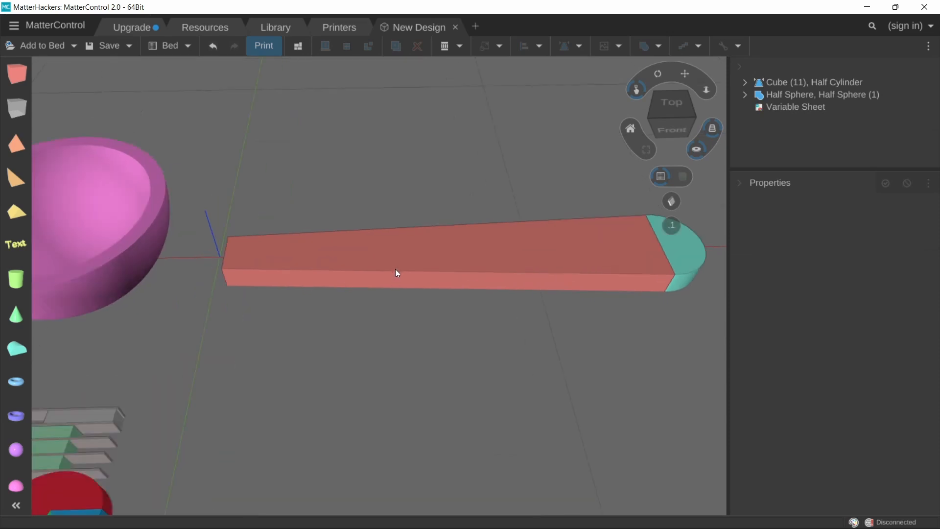
scroll(397, 273, down, 2)
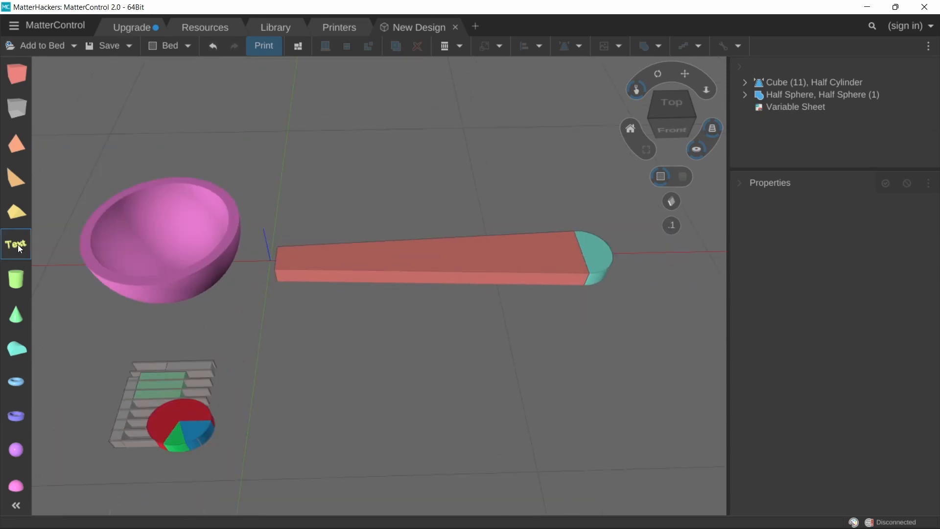
drag(19, 245, 384, 324)
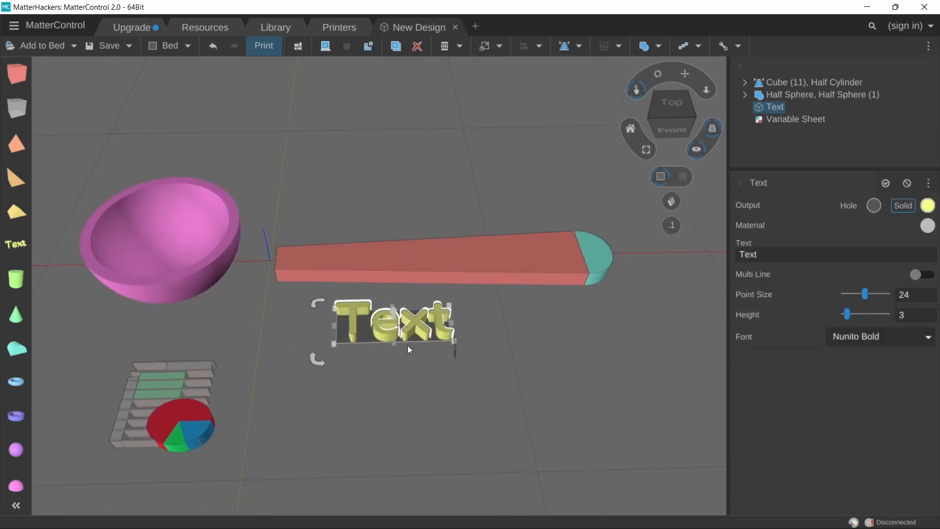
click(749, 254)
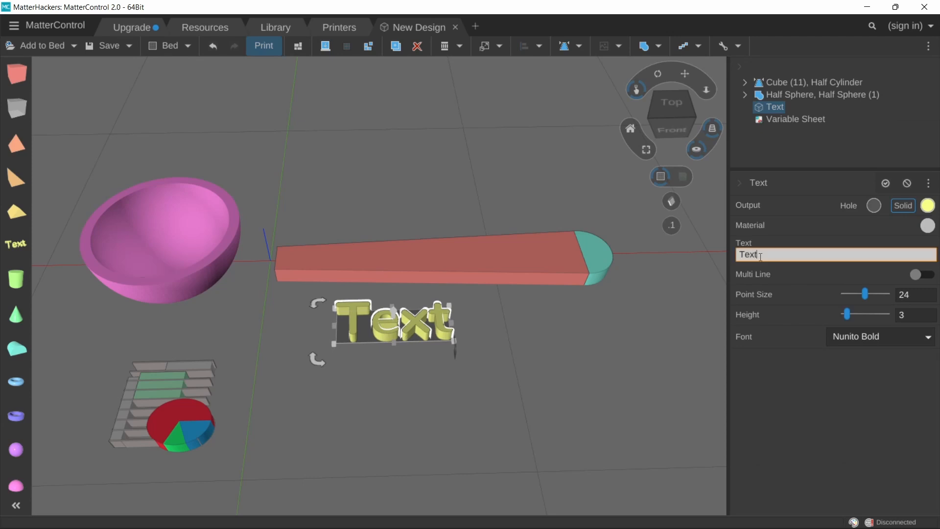
Check the teaspoon size cell in the variable sheet and set the text object's content to =A1
click(187, 392)
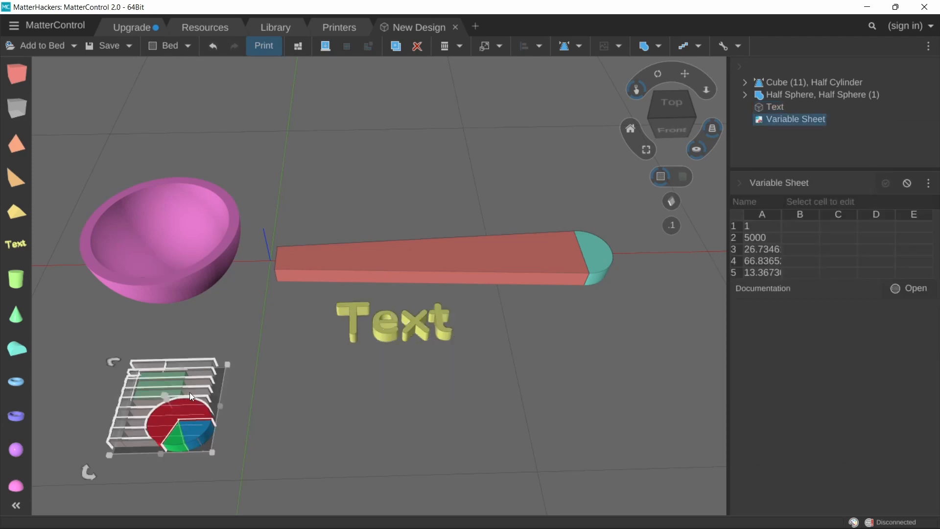
click(749, 229)
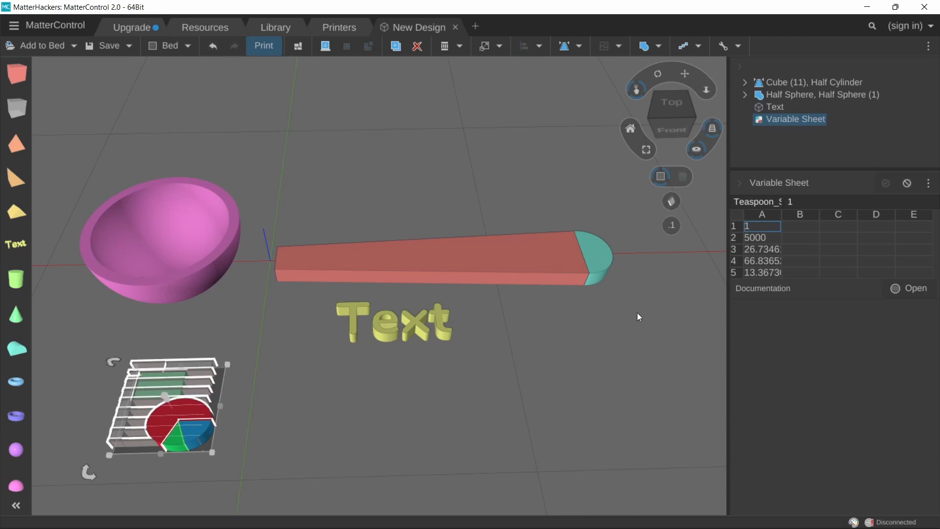
click(446, 335)
click(764, 255)
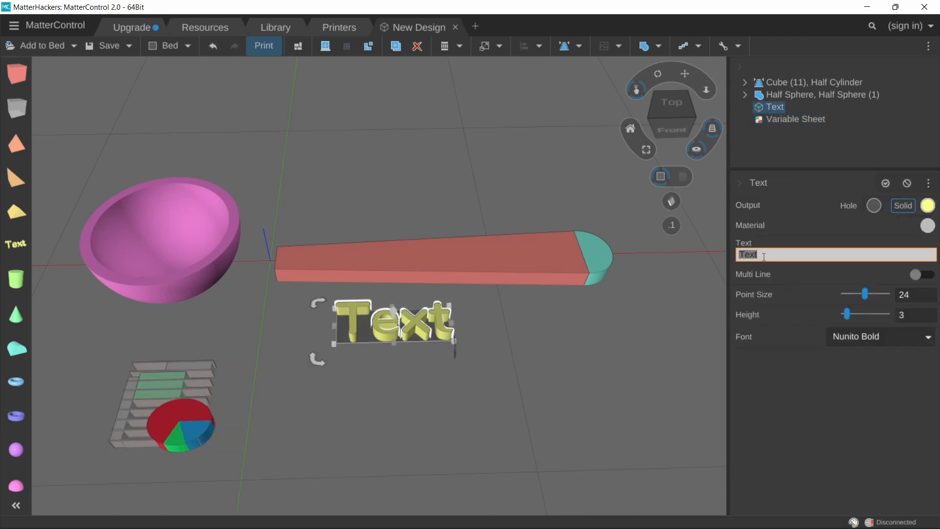
text(=Teasp)
key(BackSpace)
key(BackSpace)
key(BackSpace)
key(BackSpace)
key(BackSpace)
text(A1)
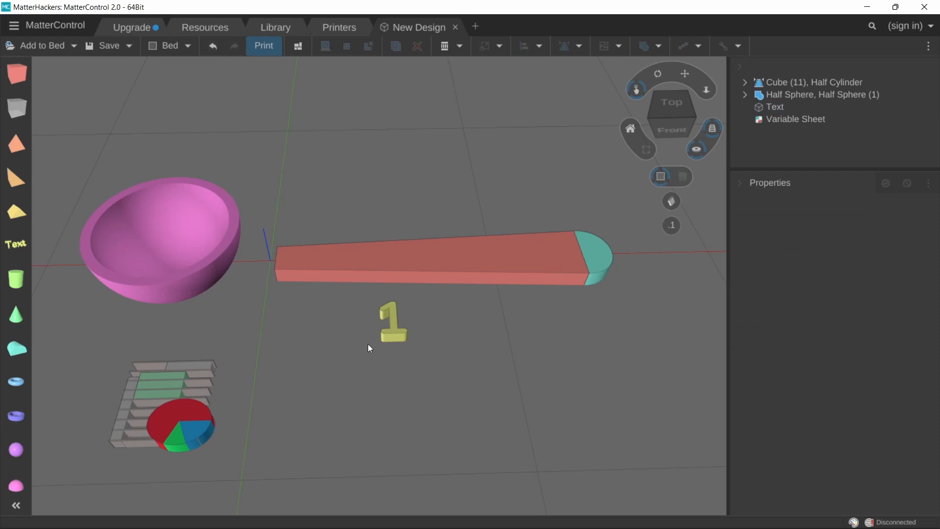
Set the number text's point size to =Handle_Width
click(395, 329)
click(184, 414)
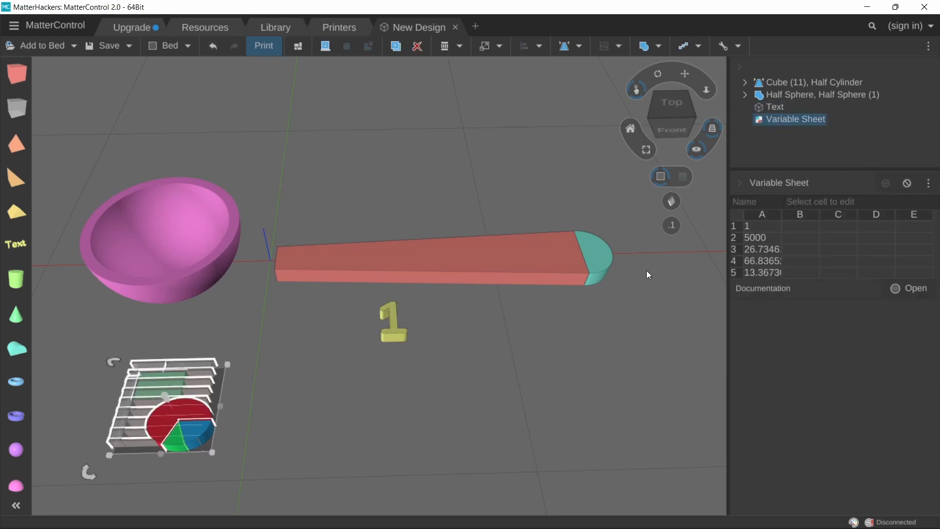
click(396, 329)
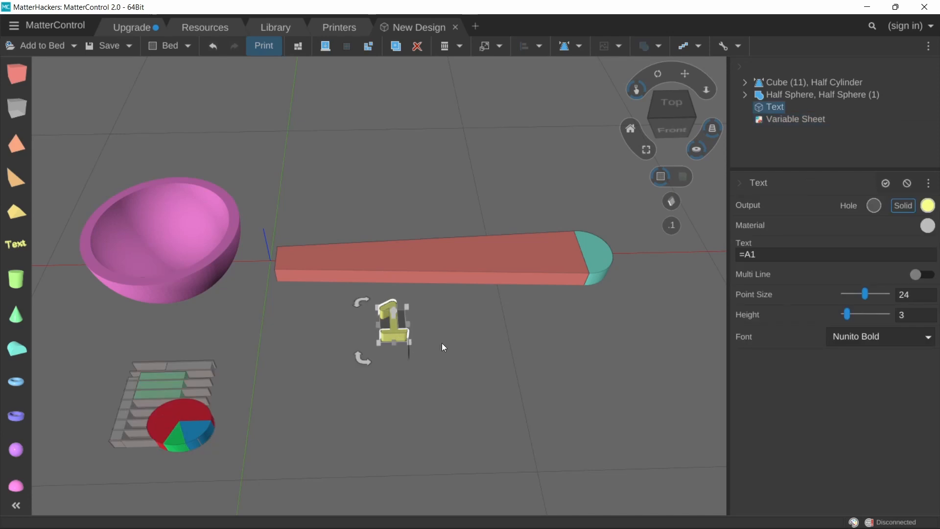
click(900, 299)
double_click(910, 297)
text(=)
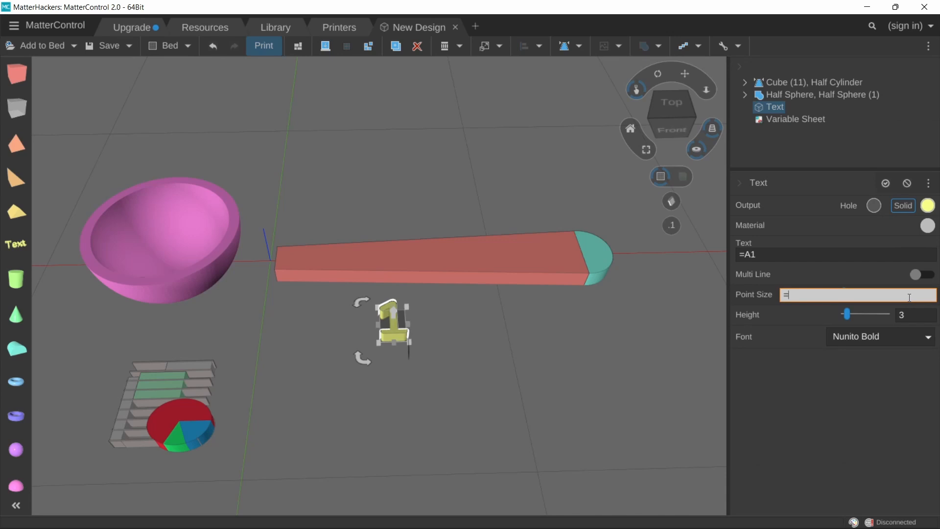
text(Handle_Width)
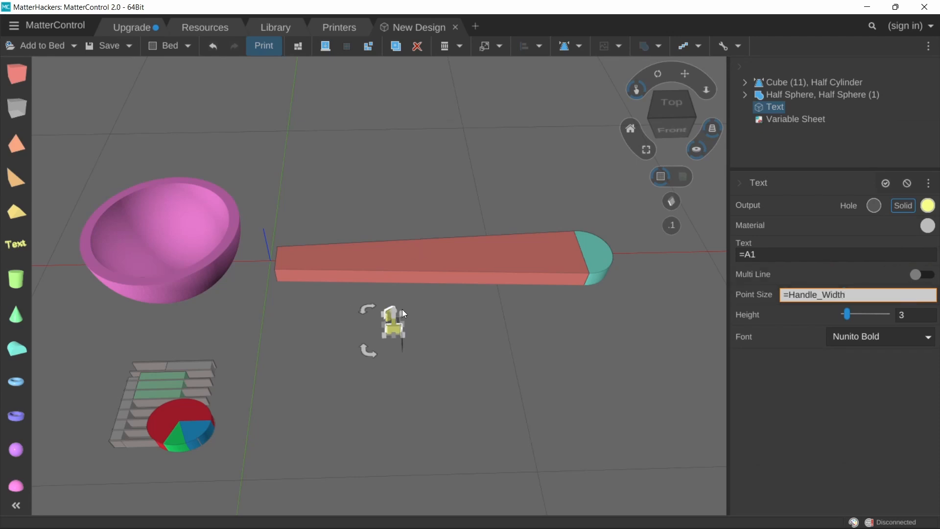
Place the number text just in front of the handle's middle and set its height to 1.5
right_drag(402, 309, 403, 339)
drag(396, 323, 280, 256)
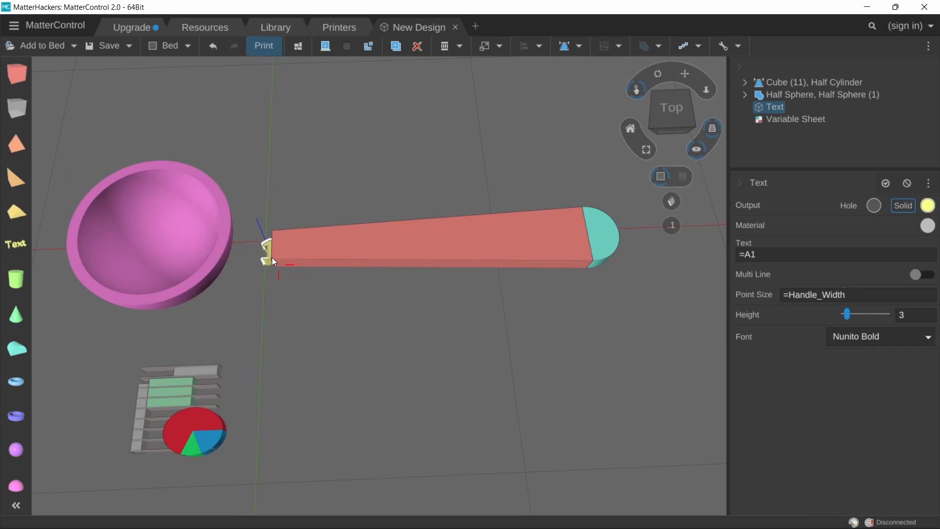
mouse_move(271, 257)
right_down()
mouse_move(357, 257)
mouse_move(354, 227)
mouse_move(268, 262)
right_up()
drag(268, 262, 418, 268)
right_drag(419, 270, 370, 286)
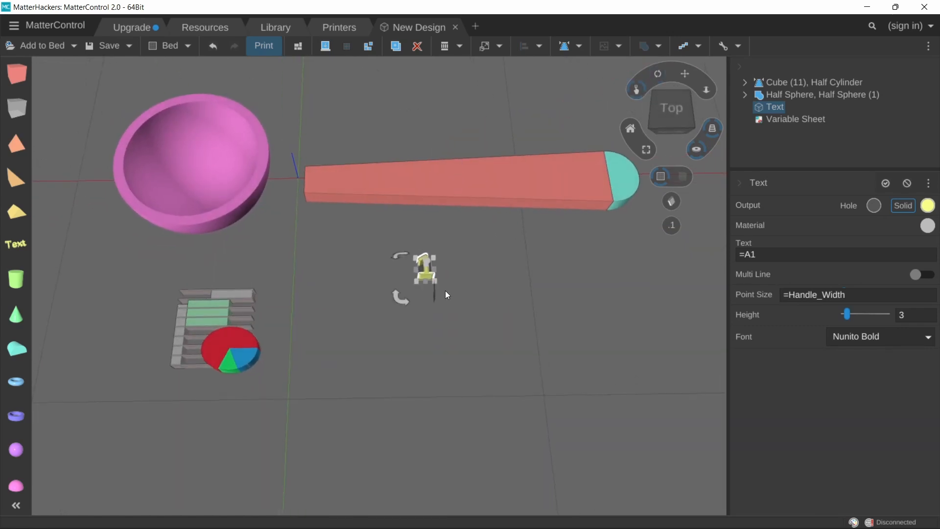
drag(428, 274, 419, 269)
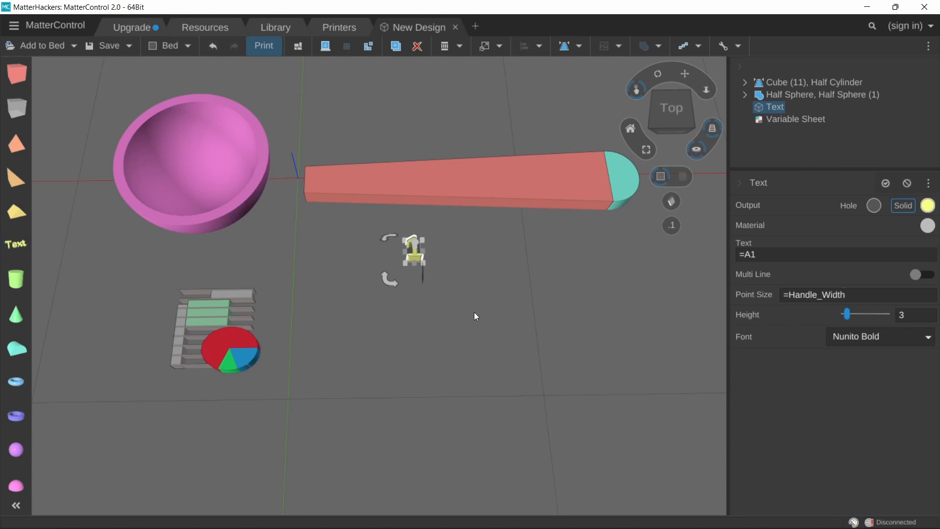
click(914, 316)
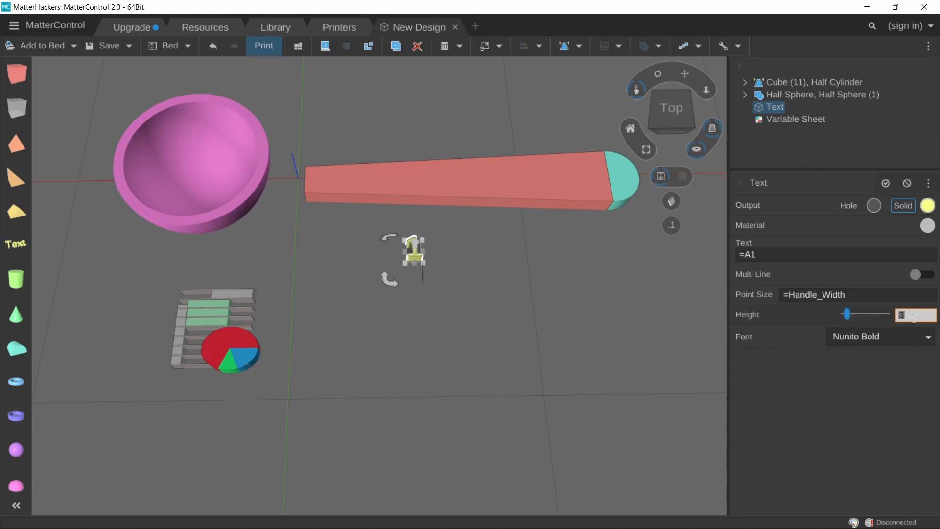
text(1.5)
Add a second text object beside the number and set its content to "Tsp."
drag(18, 256, 507, 251)
middle_drag(507, 251, 355, 281)
scroll(355, 281, up, 3)
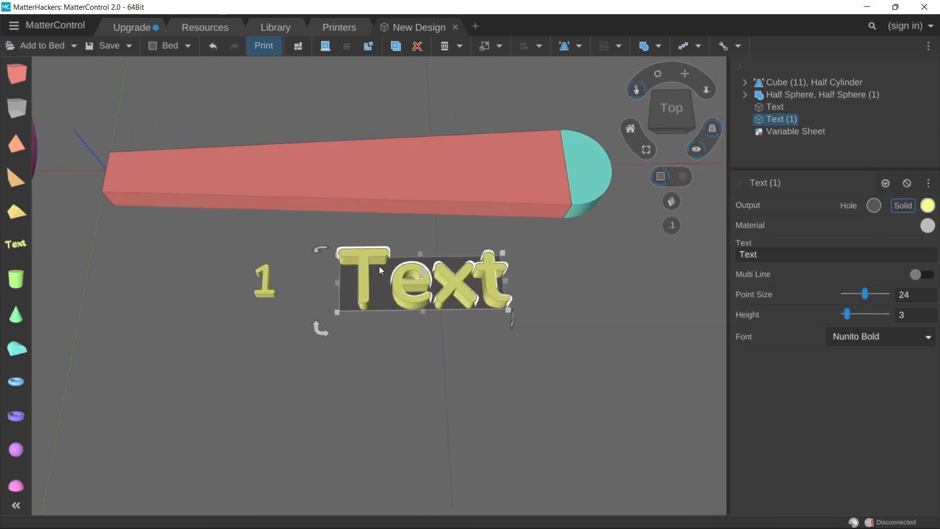
click(802, 256)
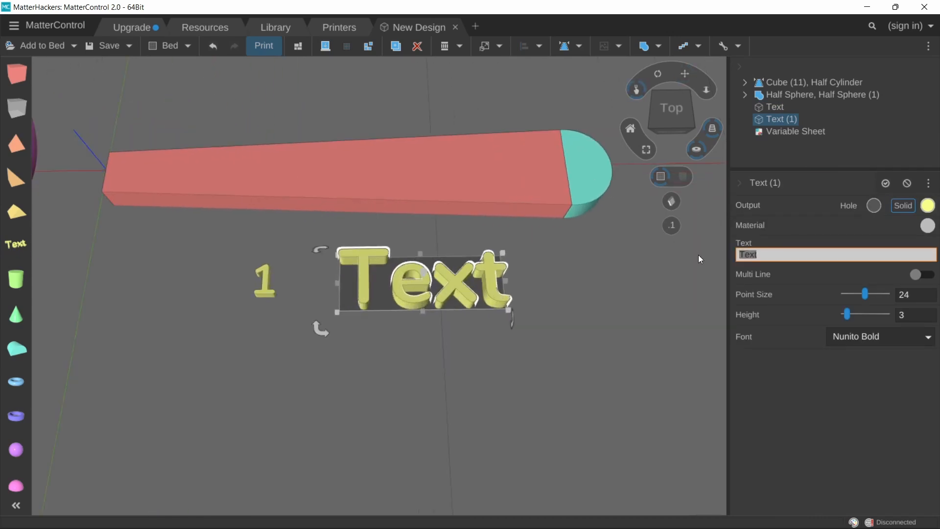
text(Tsp.)
Set the Tsp. text's point size to =Handle_Width and its height to 1.5
click(907, 295)
text(=)
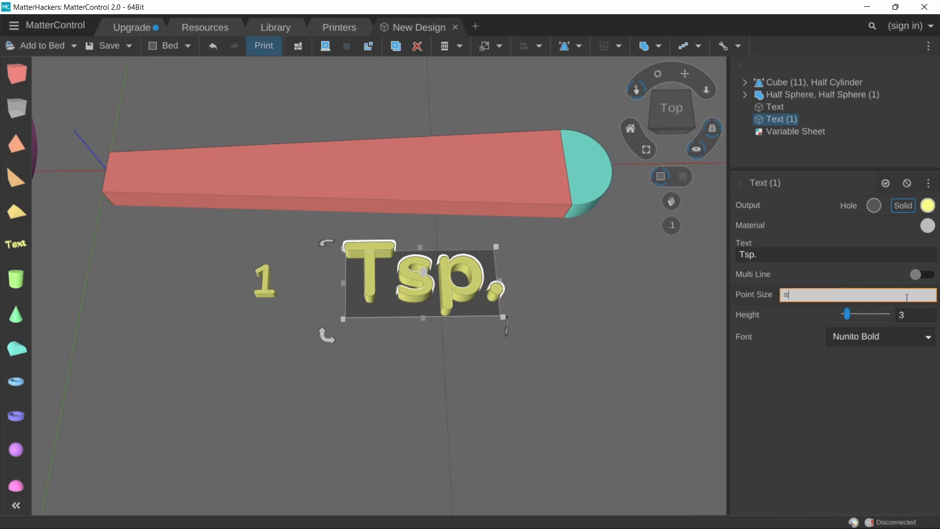
text(Handle_Width)
key(Return)
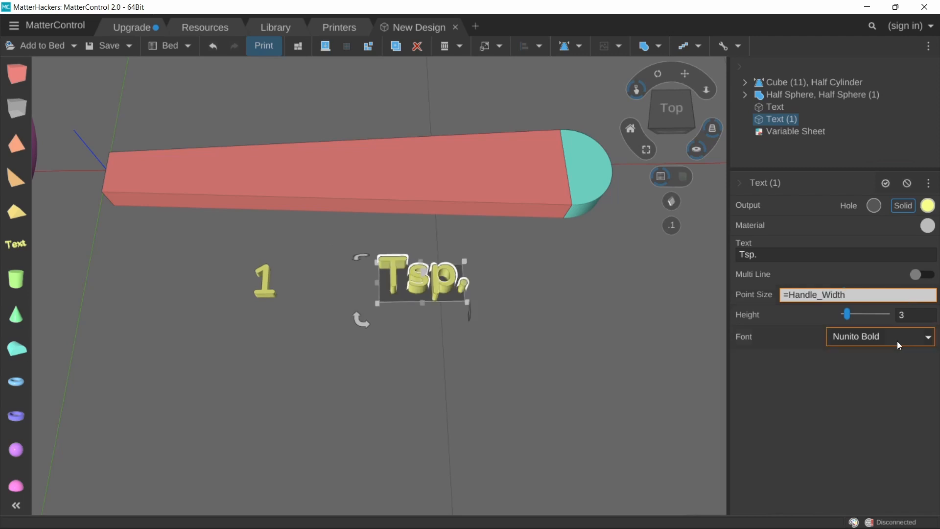
click(907, 316)
text(1.5)
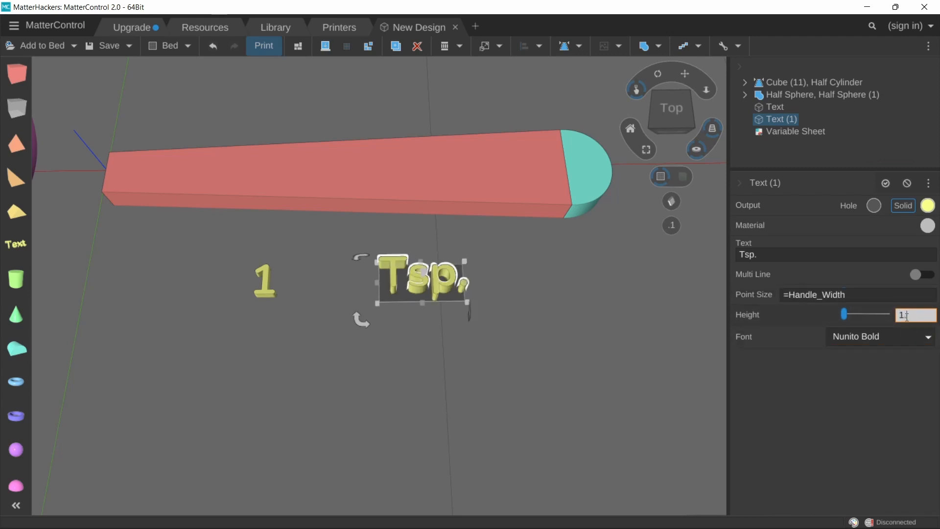
key(Return)
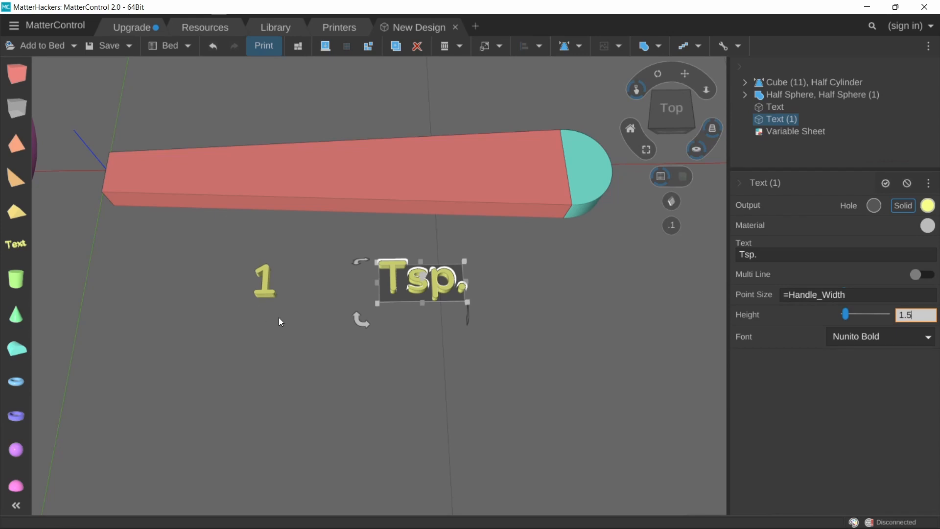
Align both texts with the number as anchor: left on X with right SubAlign, top edge on Y and centre on Z
drag(238, 251, 448, 340)
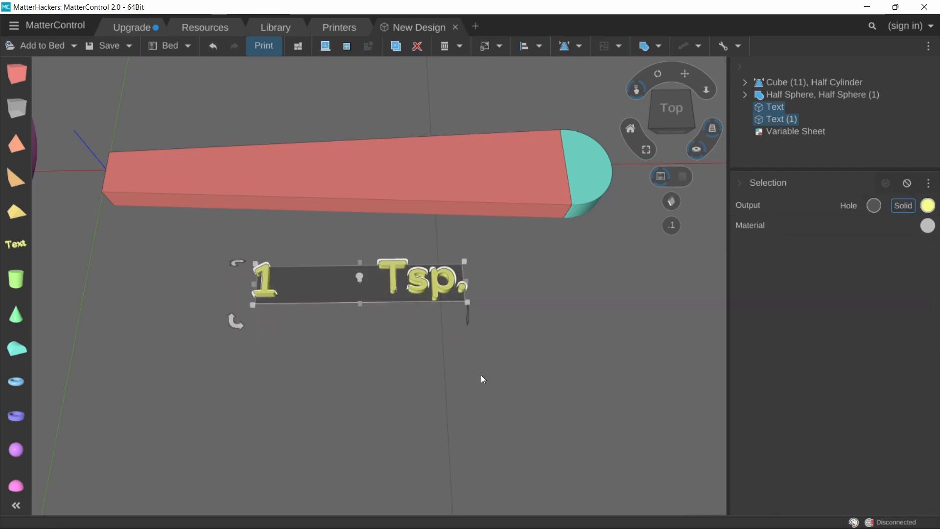
click(523, 49)
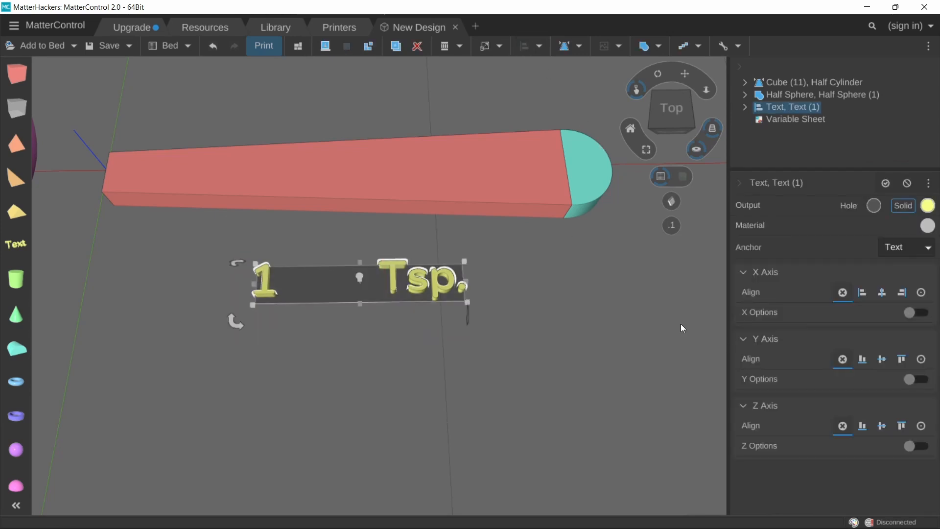
click(884, 294)
click(902, 294)
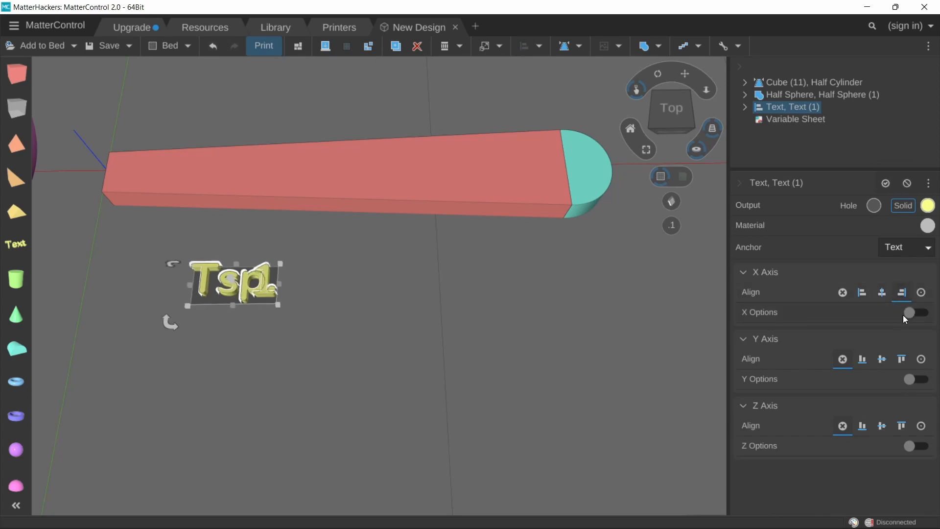
click(864, 295)
click(915, 312)
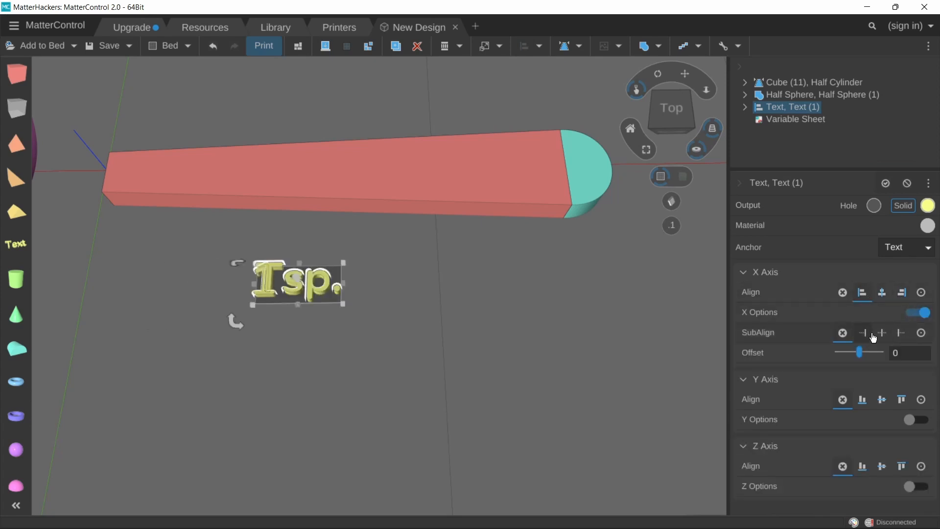
click(869, 333)
click(904, 334)
click(902, 400)
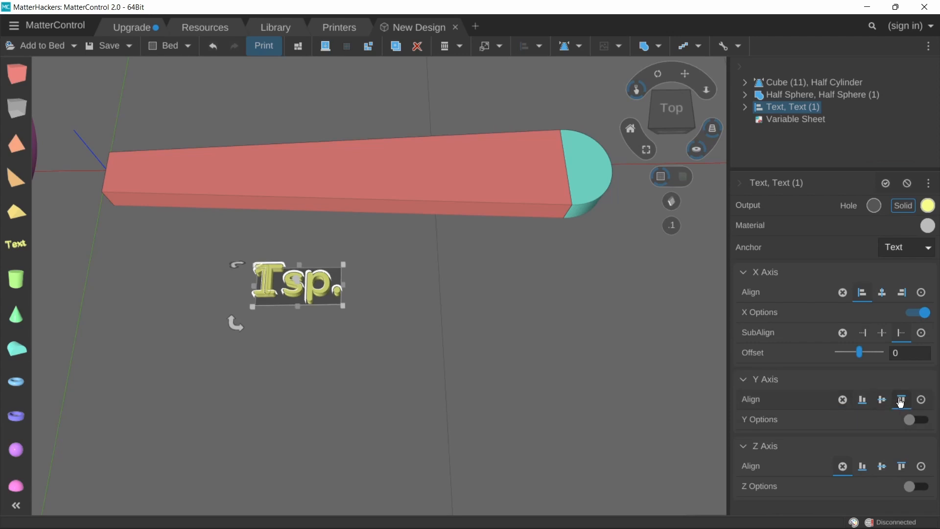
click(882, 467)
Set the X offset between the number and the Tsp. text to 10
click(894, 352)
text(10)
key(Return)
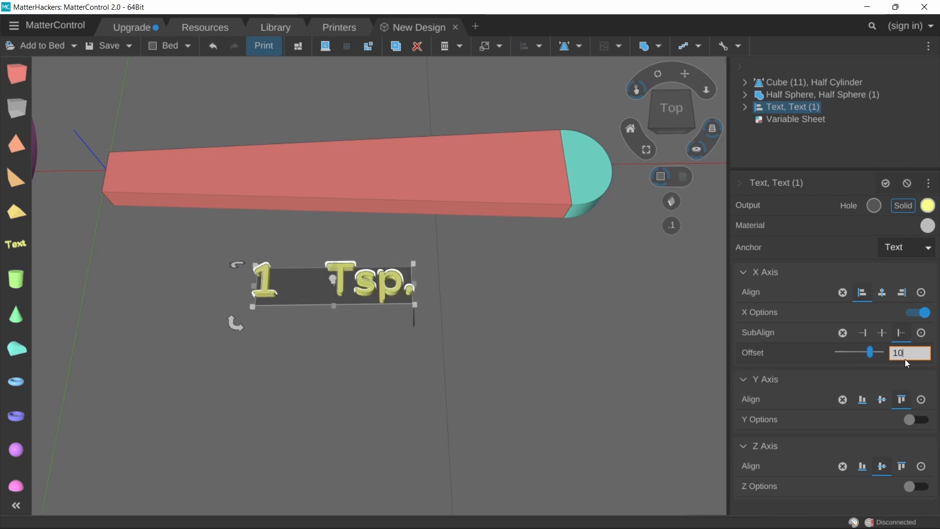
Widen the gap between the number and the Tsp. text by setting the X offset to 15
middle_drag(653, 316, 810, 351)
right_drag(595, 298, 596, 300)
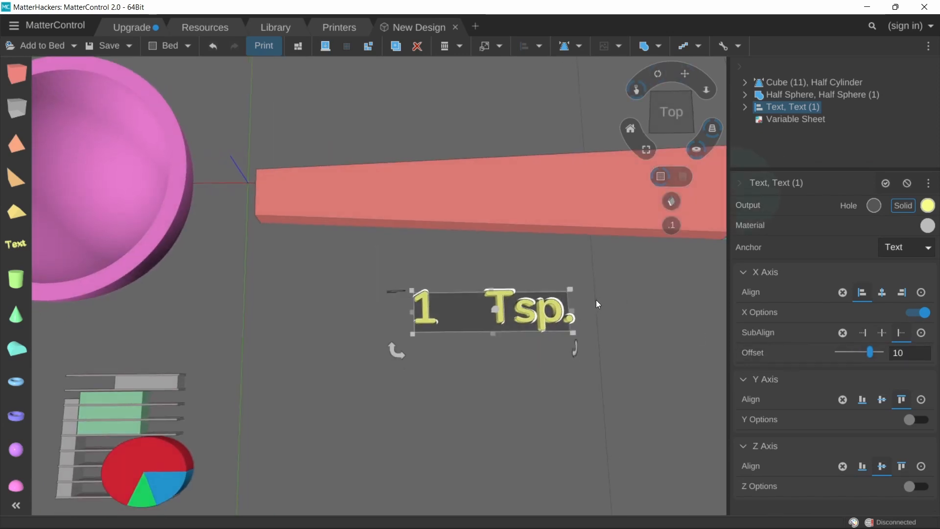
middle_drag(595, 300, 548, 305)
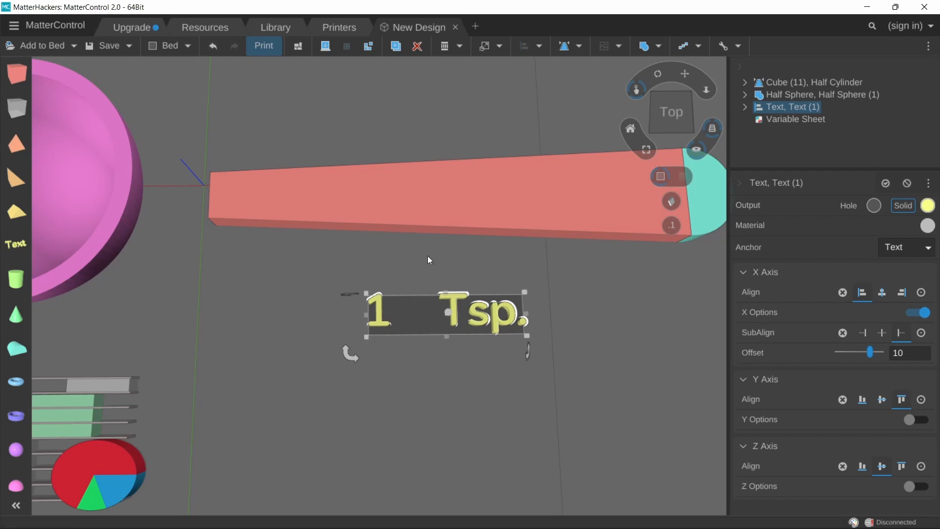
click(894, 354)
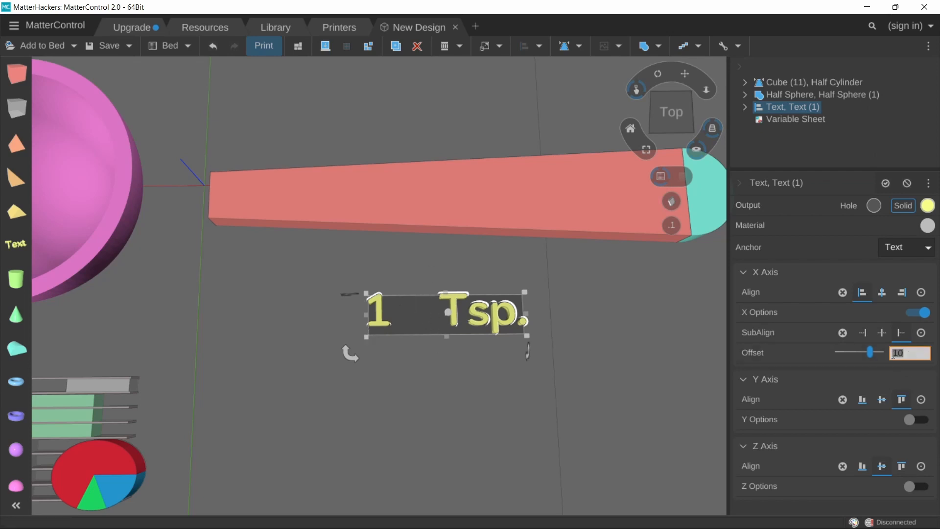
text(15)
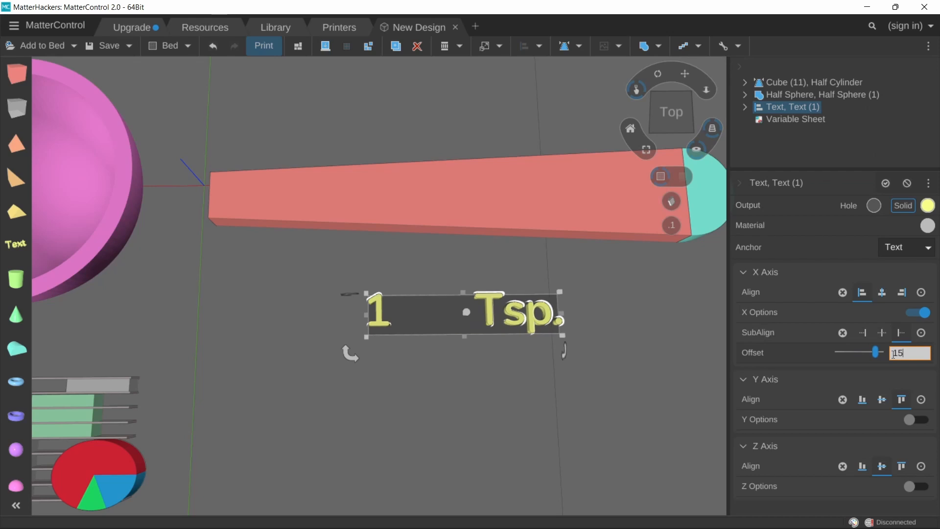
middle_drag(384, 322, 361, 316)
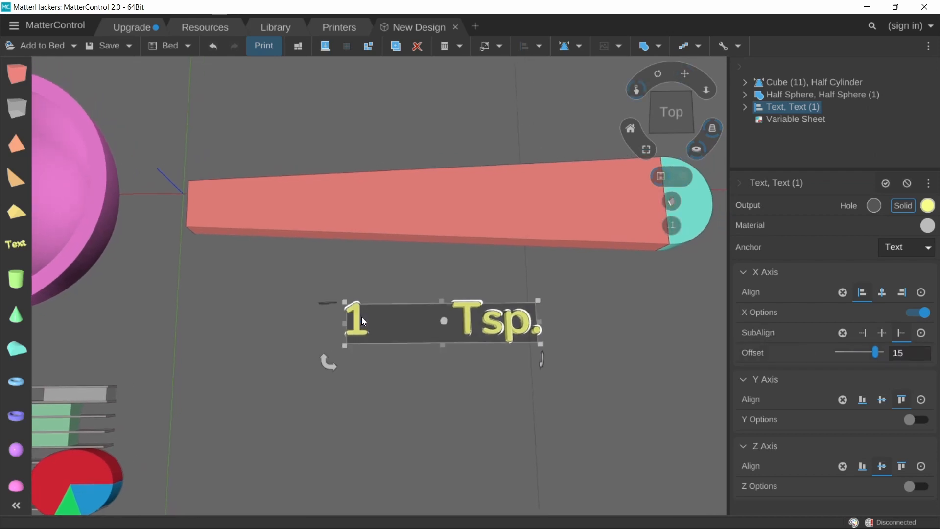
Convert the aligned number and Tsp. text group from solid to a hole
right_drag(406, 317, 404, 289)
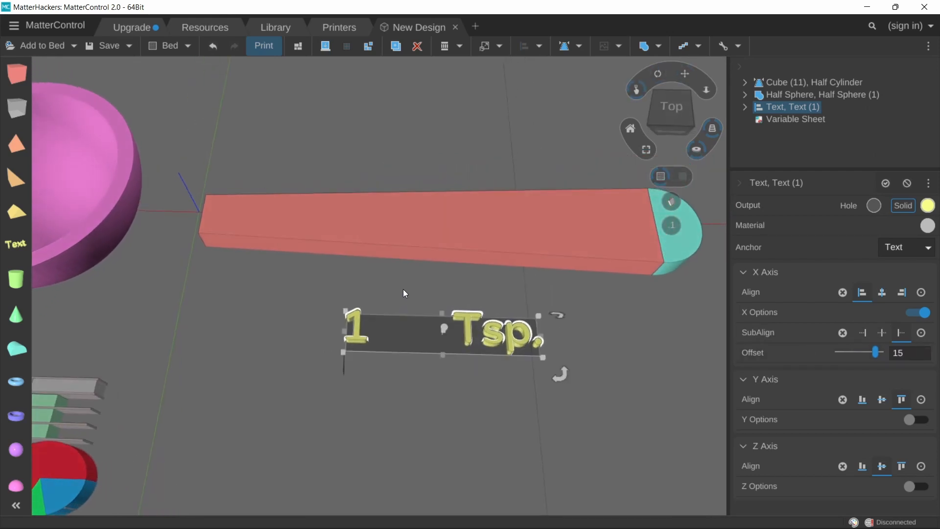
click(484, 327)
click(464, 328)
click(873, 206)
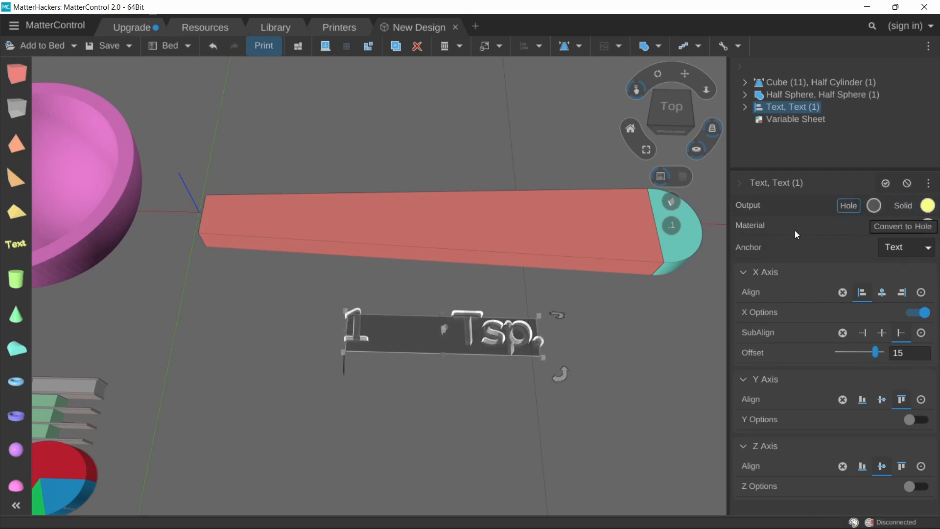
Align the hole text to the handle as anchor: centred on X and Y, with the top edges flush on Z
shift+click(462, 250)
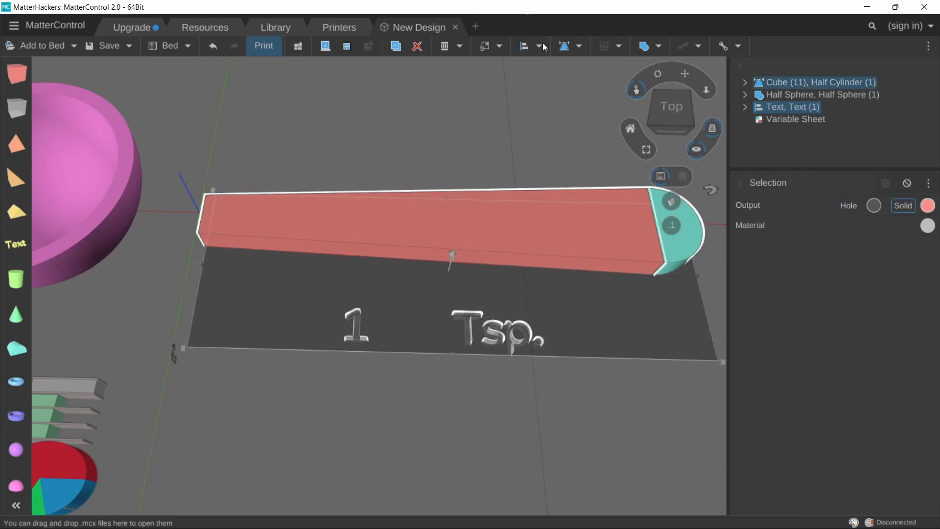
click(521, 46)
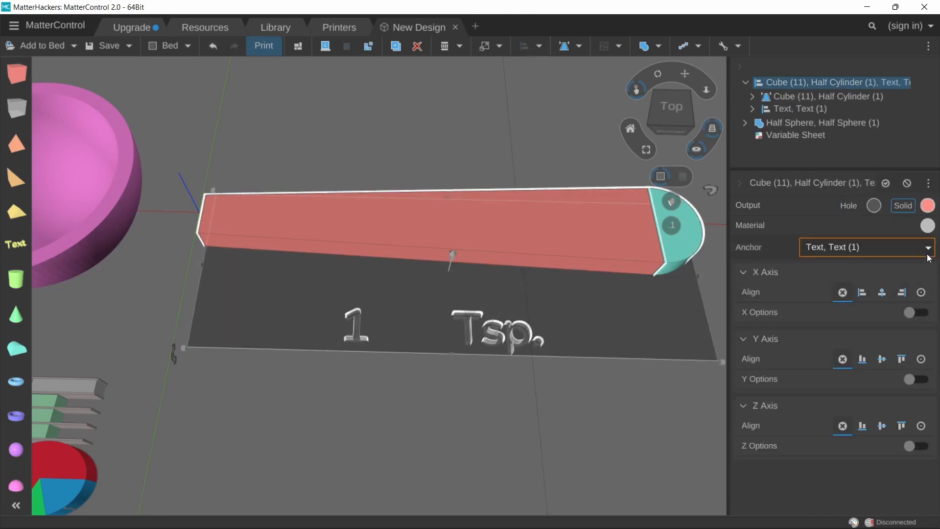
click(910, 254)
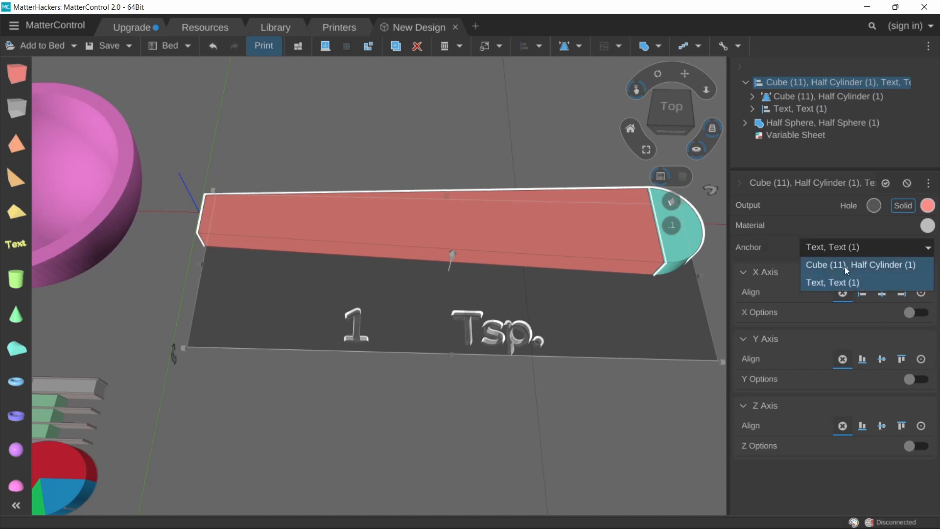
click(845, 267)
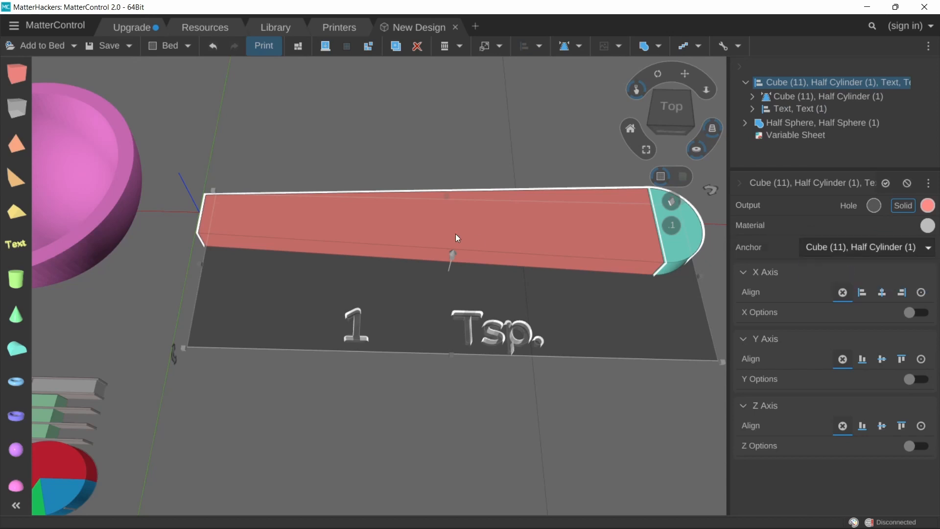
click(887, 298)
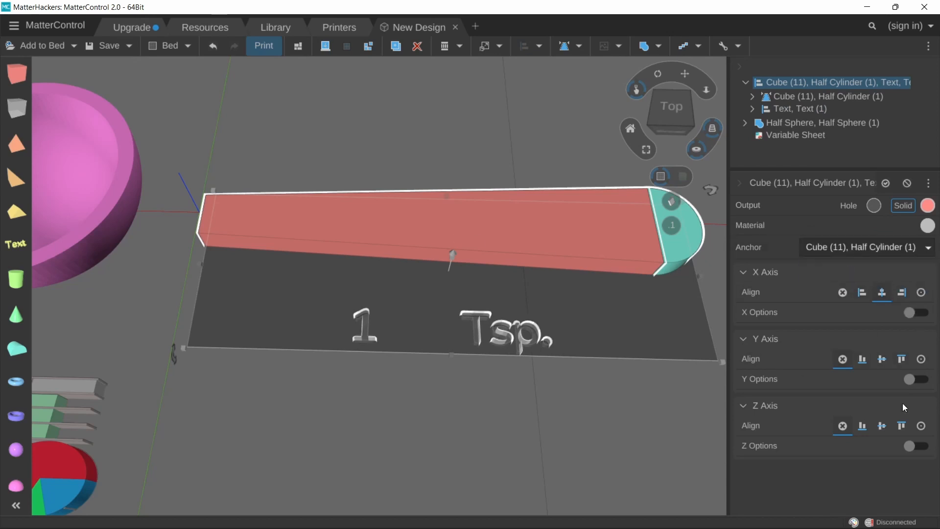
click(882, 360)
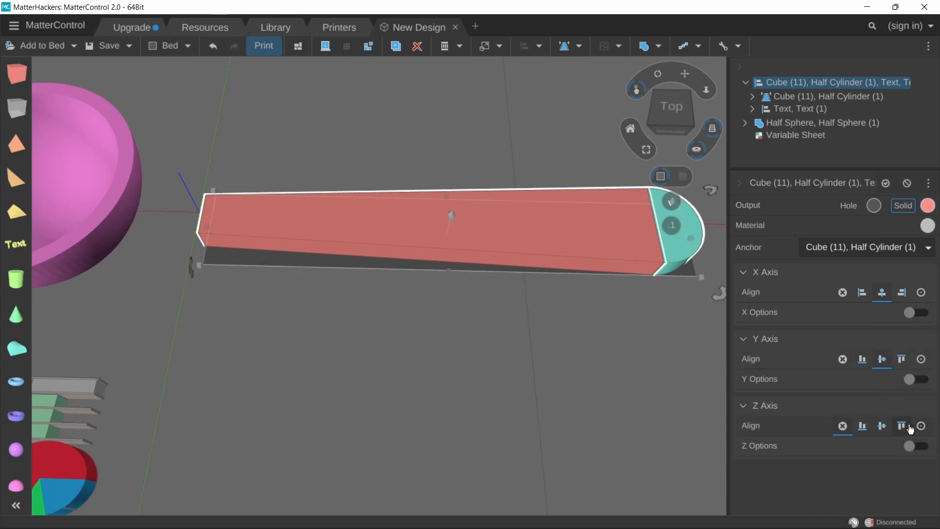
click(902, 425)
Combine the handle with the hole text to engrave the label into its top face
right_drag(469, 200, 473, 240)
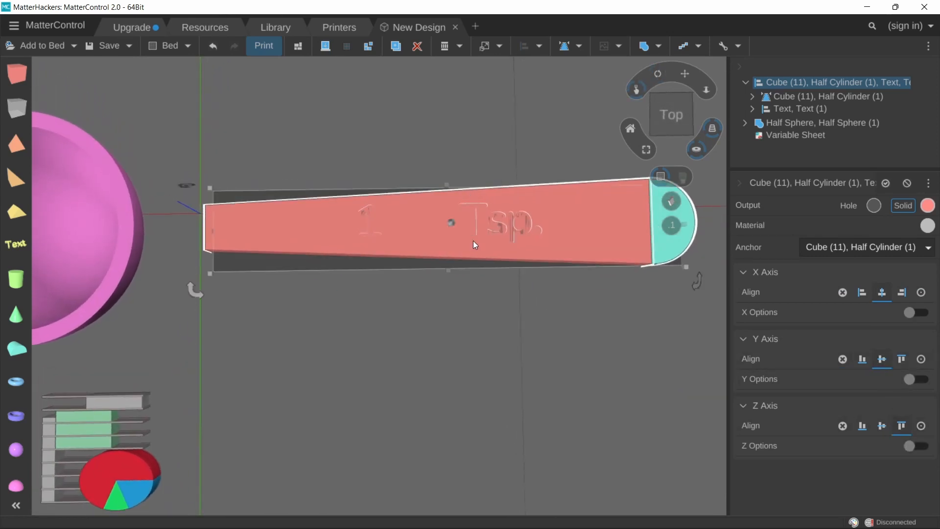
click(645, 49)
right_drag(428, 227, 365, 322)
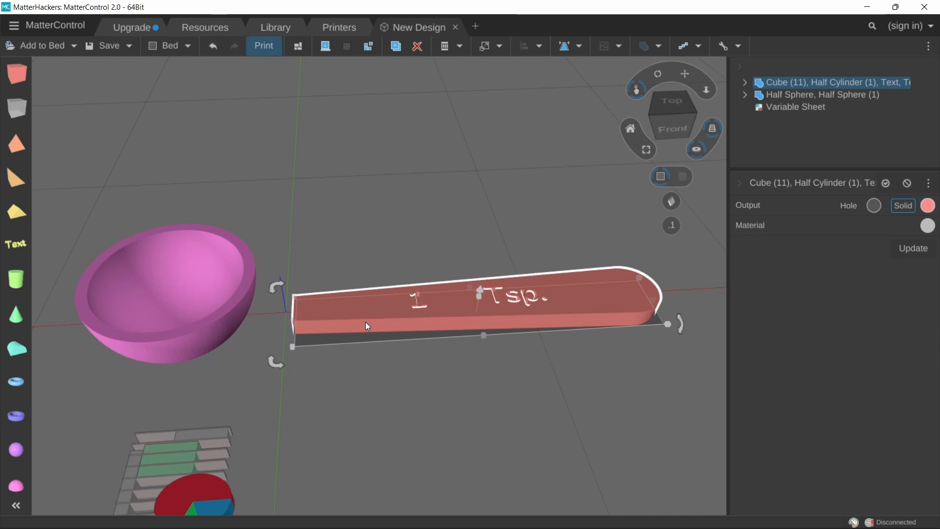
Create an Align operation on the engraved handle and the bowl, with the Half Sphere bowl as anchor
shift+click(249, 280)
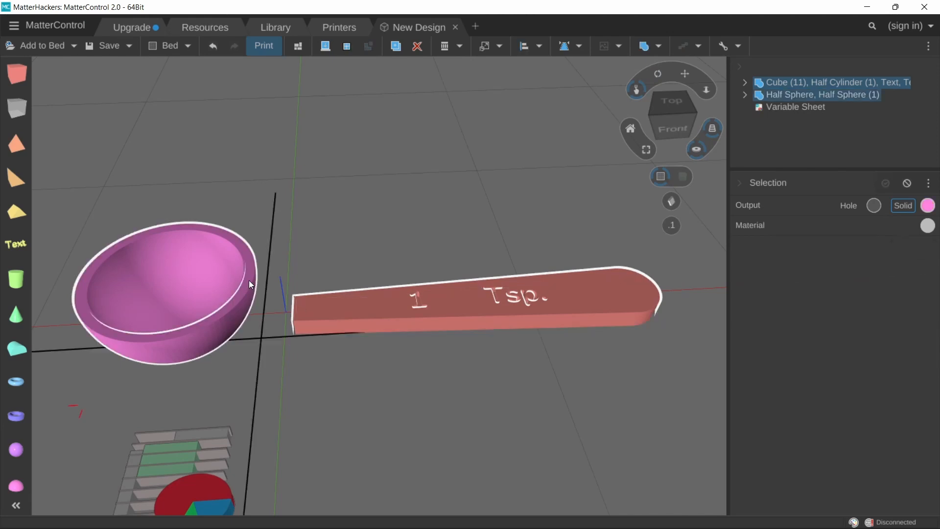
click(523, 47)
click(851, 251)
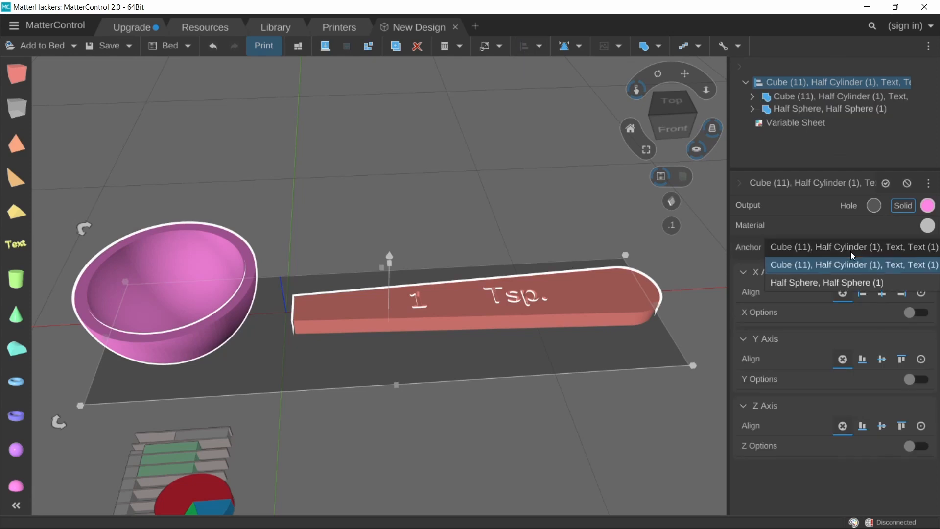
click(836, 287)
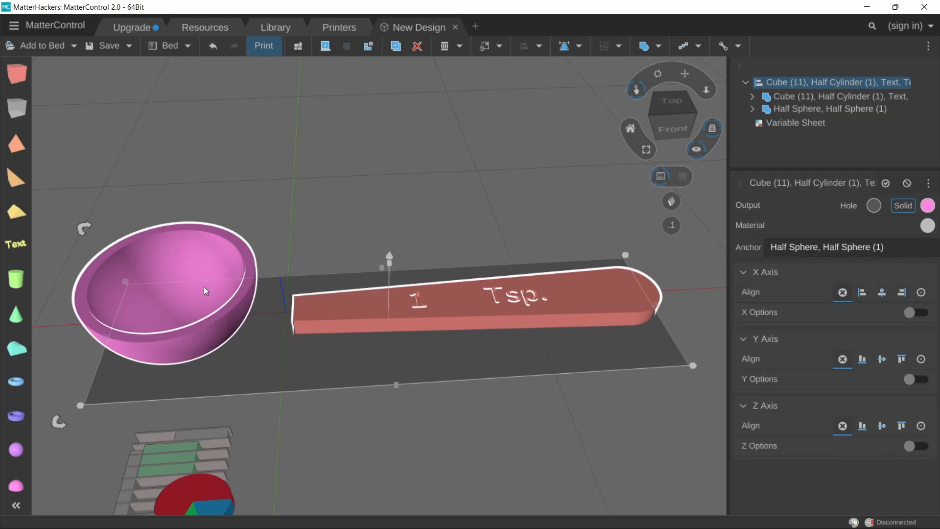
right_drag(240, 291, 423, 243)
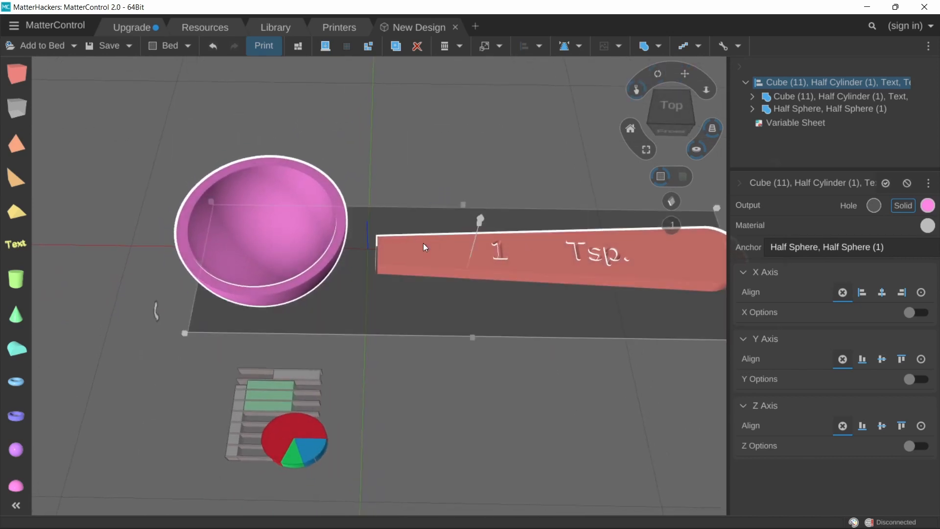
Align the handle to the bowl's right side on X, using X Options with right SubAlign
click(911, 311)
click(901, 294)
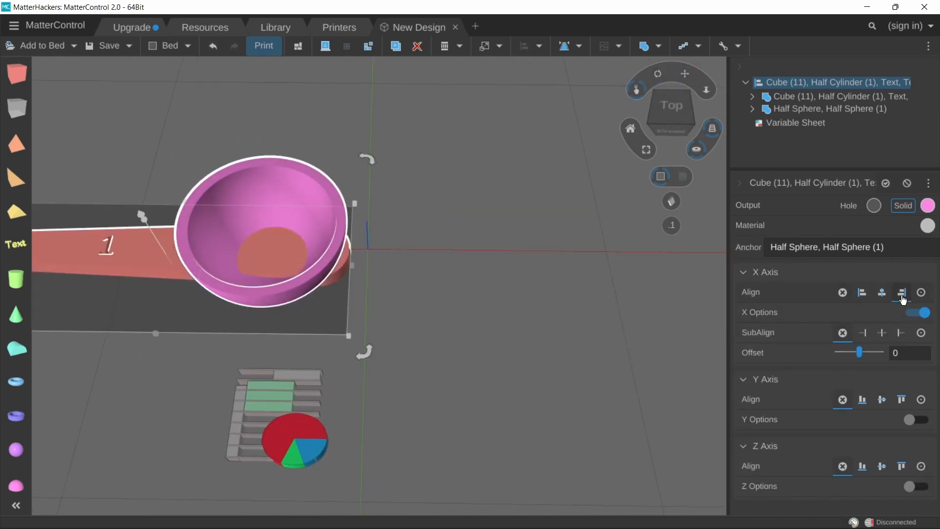
click(862, 292)
click(900, 336)
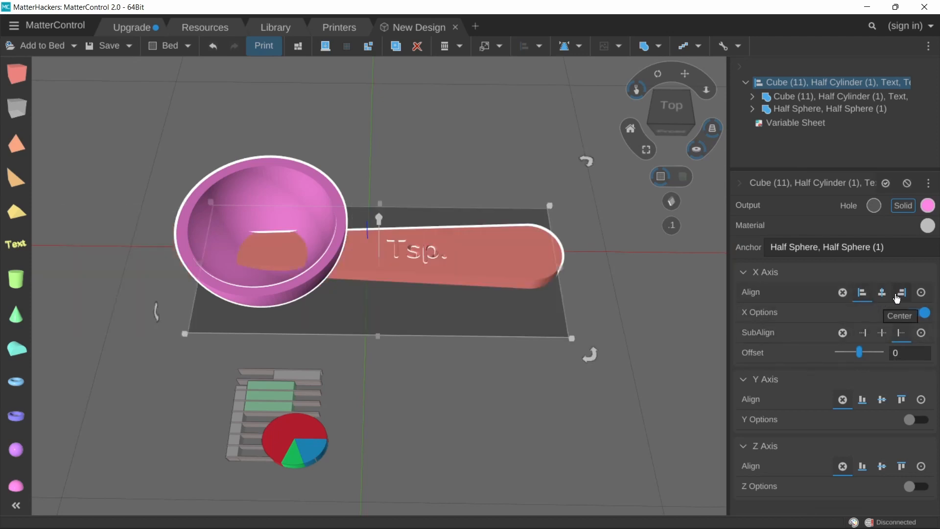
click(902, 292)
Centre the handle on the bowl along Y and align their top edges on Z, with Z Options enabled
right_drag(495, 314, 502, 290)
click(885, 403)
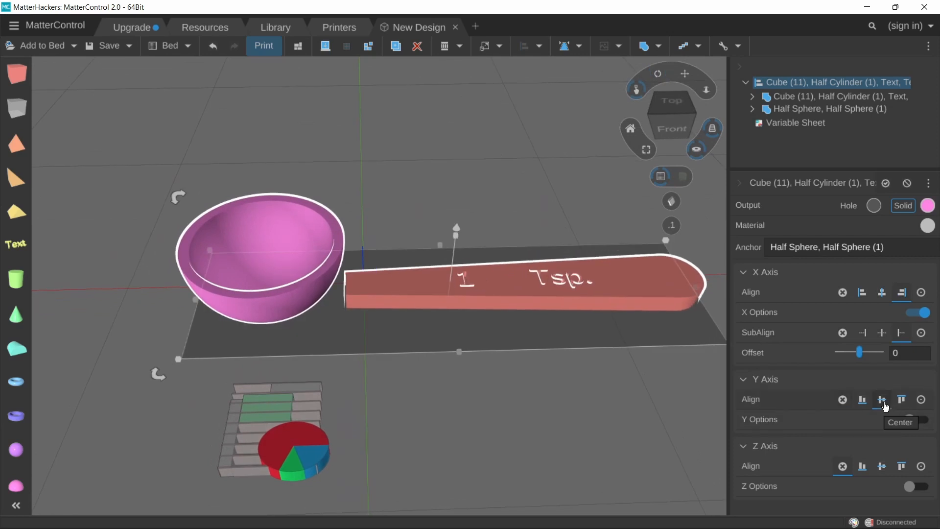
click(911, 486)
click(894, 466)
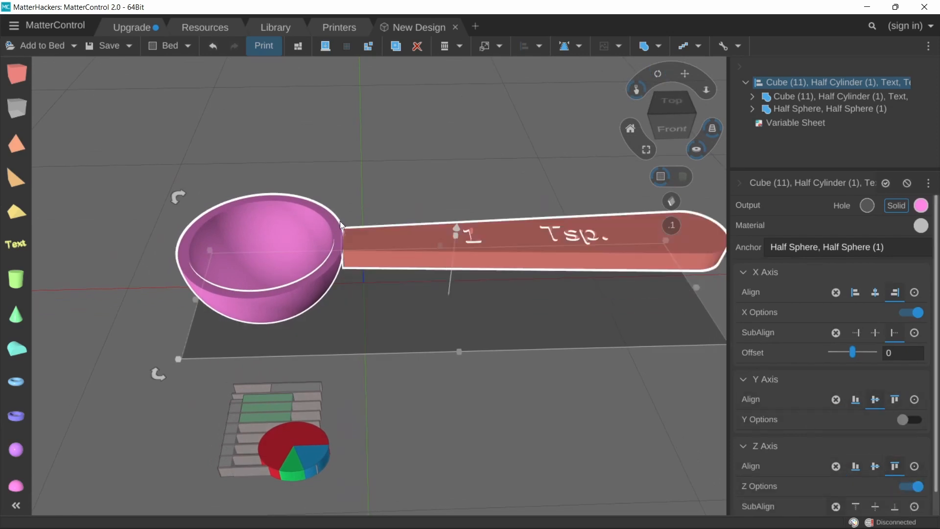
Set the X offset between bowl and handle to -1 so the handle overlaps the bowl's rim
scroll(324, 267, up, 4)
scroll(325, 268, up, 4)
right_drag(391, 333, 530, 365)
click(899, 353)
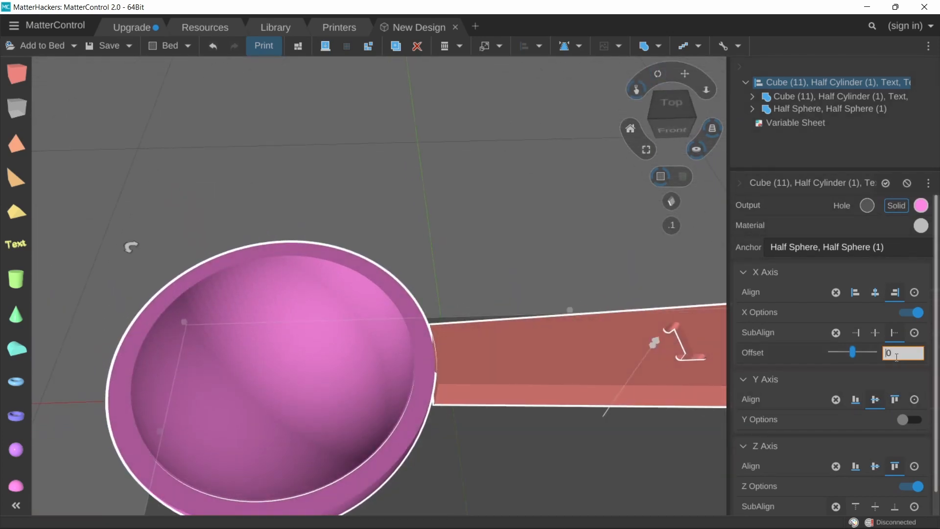
text(-1)
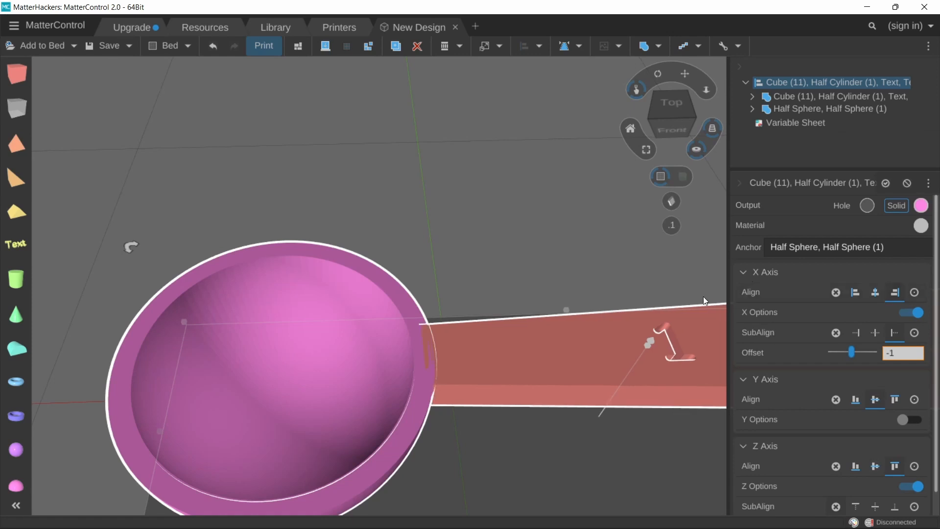
mouse_move(502, 392)
right_down()
mouse_move(467, 283)
mouse_move(474, 251)
mouse_move(498, 375)
right_up()
scroll(496, 372, down, 3)
middle_drag(536, 376, 451, 373)
right_drag(424, 322, 455, 381)
click(424, 398)
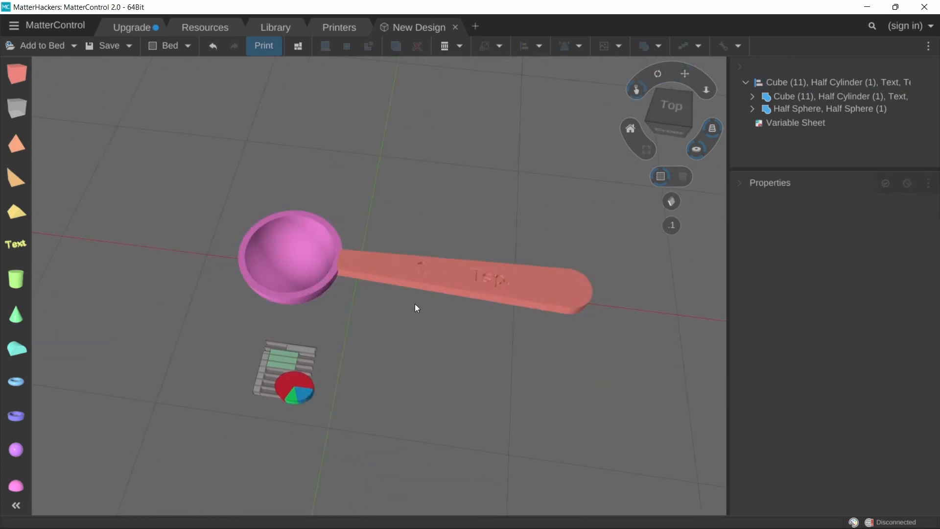
Move the variable sheet on the bed so it sits in front of the spoon's handle
right_drag(416, 307, 427, 266)
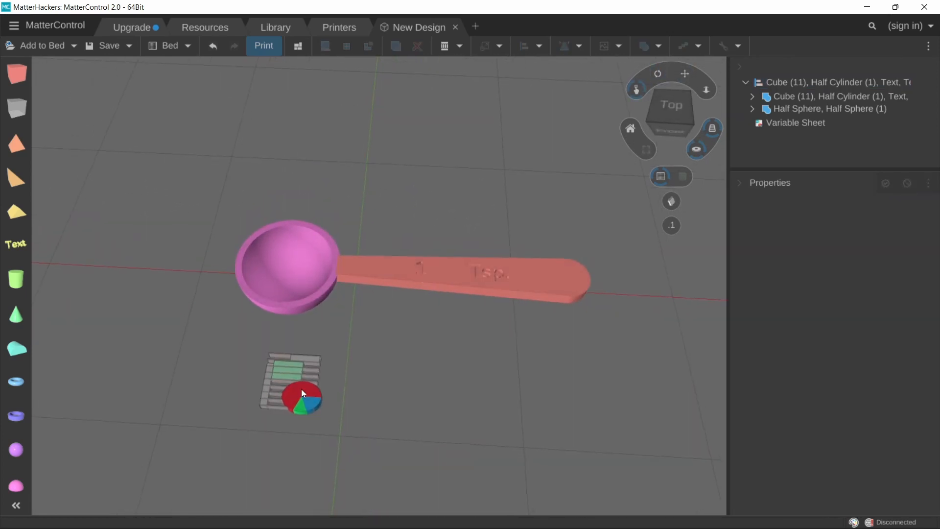
drag(301, 389, 429, 377)
scroll(430, 376, up, 3)
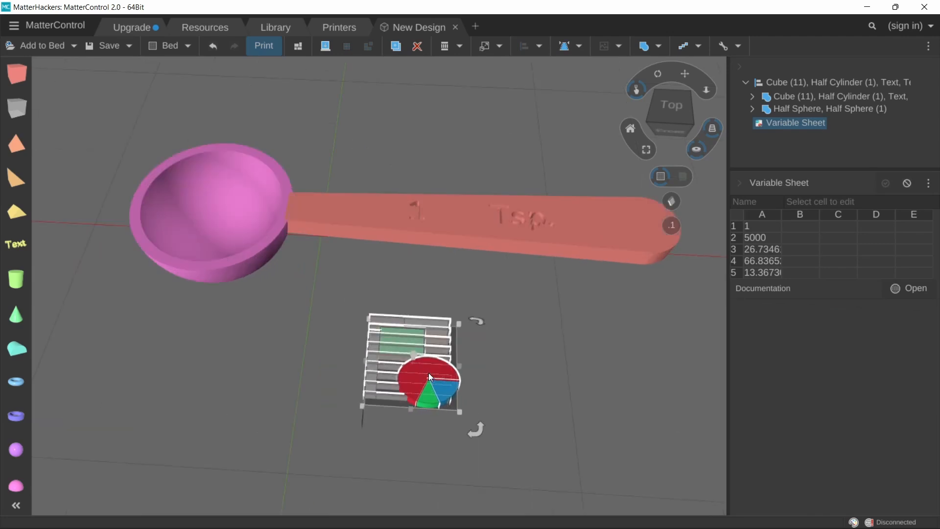
scroll(419, 345, up, 2)
Test the parametric spoon by setting Teaspoon_Size in cell A1 of the variable sheet to .75
click(762, 227)
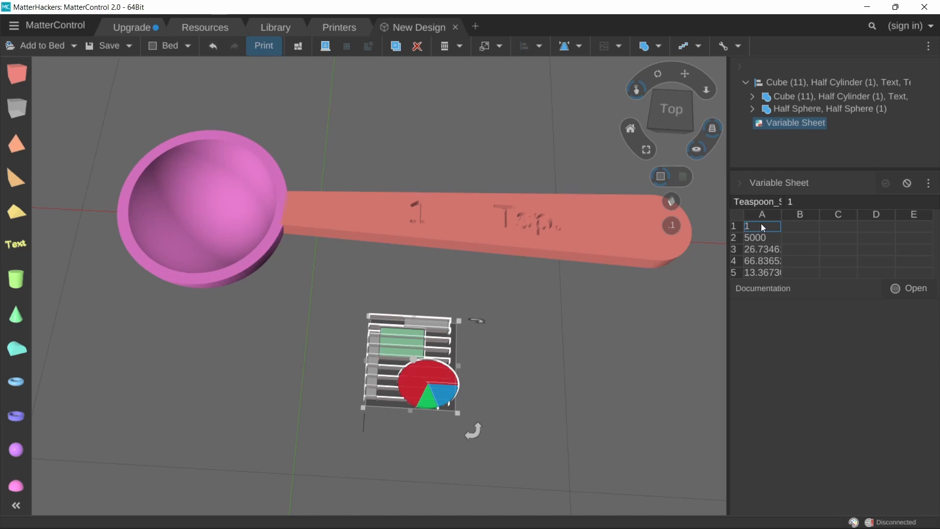
text(.75)
key(Return)
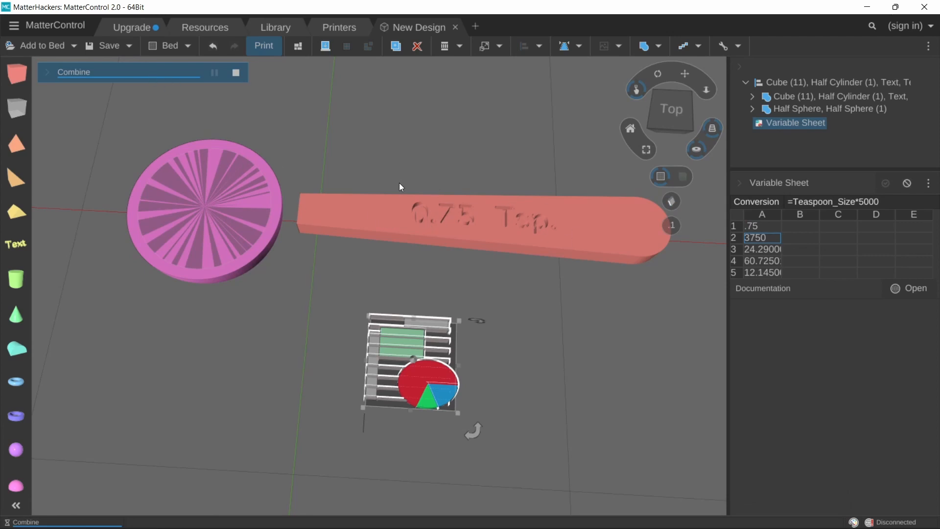
right_drag(257, 223, 339, 160)
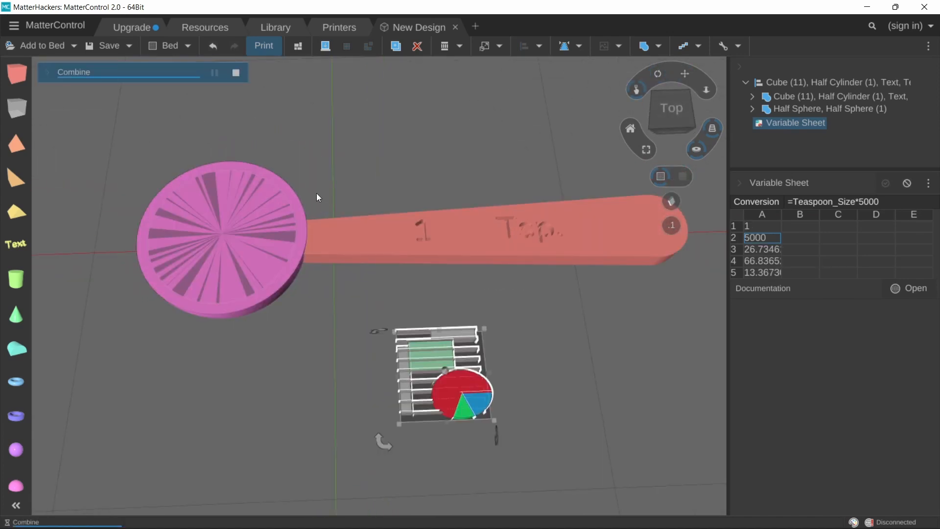
scroll(318, 193, down, 4)
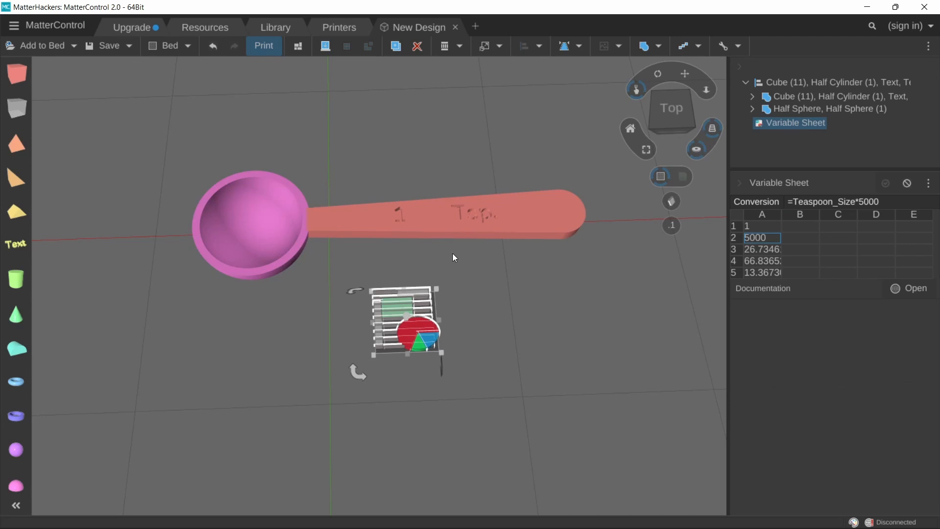
scroll(389, 231, up, 1)
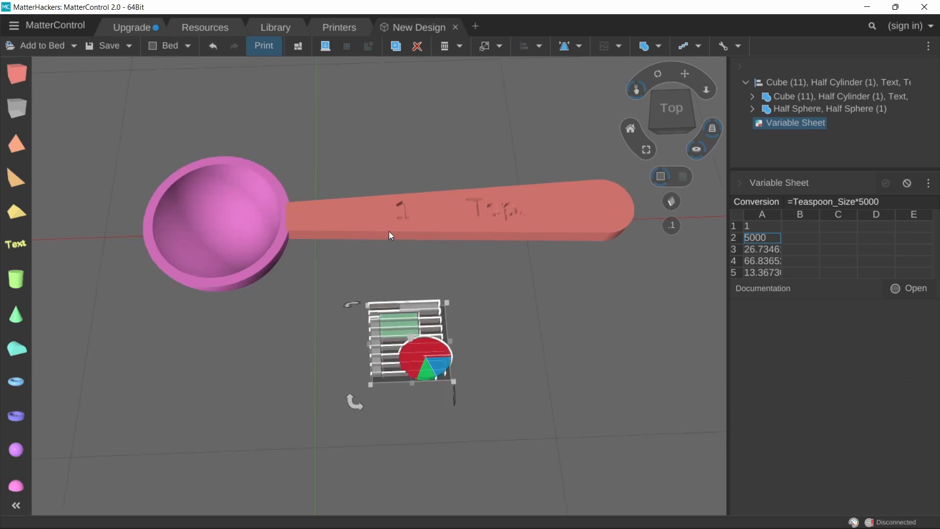
scroll(410, 266, down, 2)
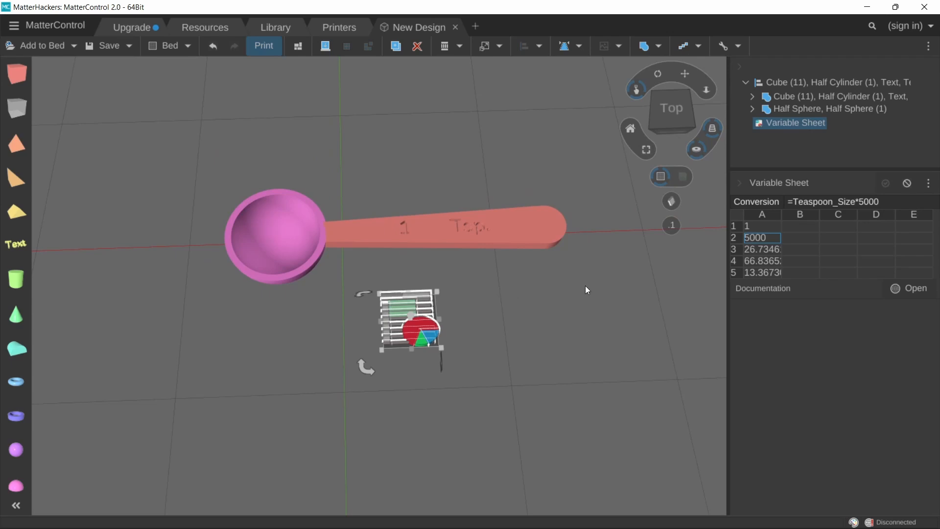
Select the spoon together with the variable sheet and make them into one component
middle_drag(586, 290, 548, 285)
drag(138, 142, 542, 394)
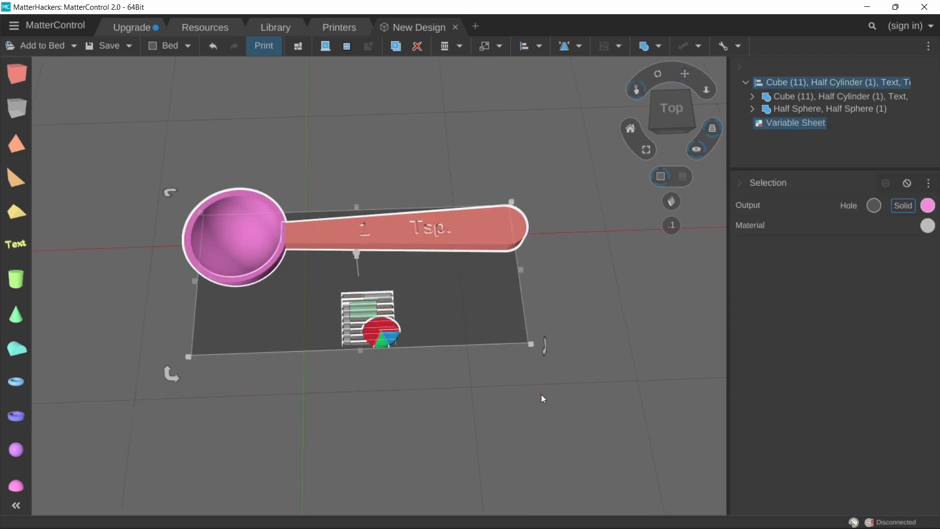
right_click(469, 234)
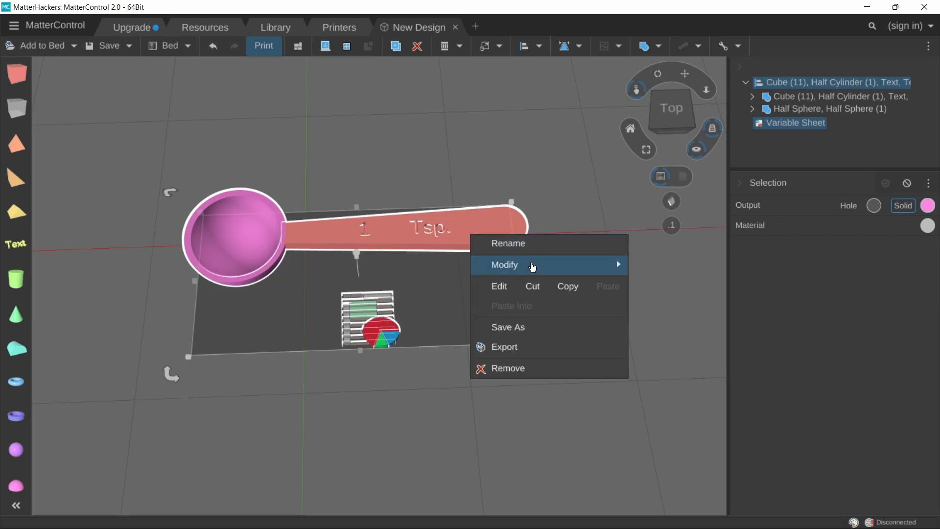
mouse_move(531, 266)
mouse_move(705, 451)
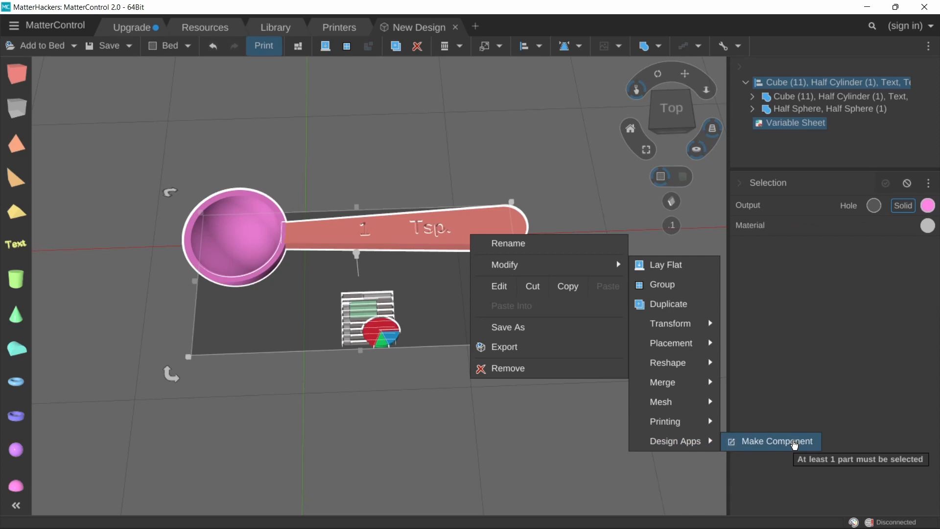
click(792, 442)
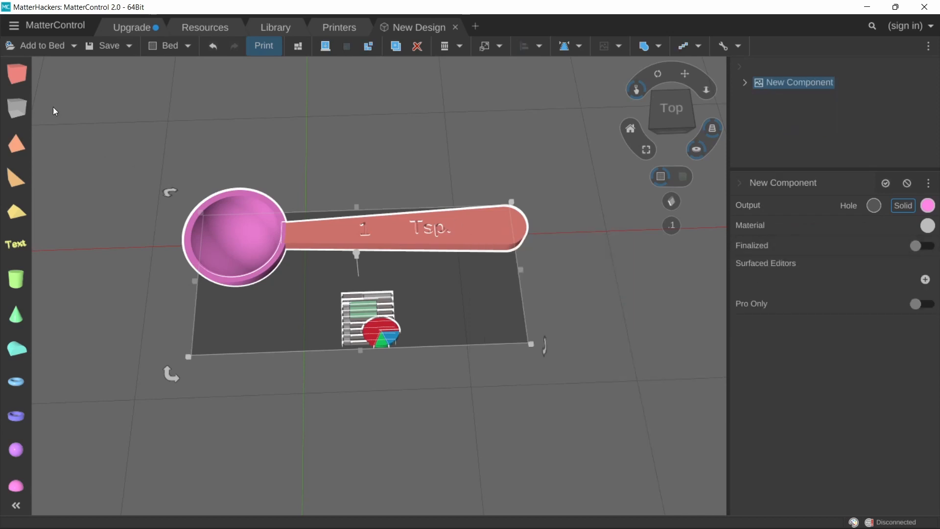
Place a default cube behind the spoon and delete it again
drag(22, 78, 343, 141)
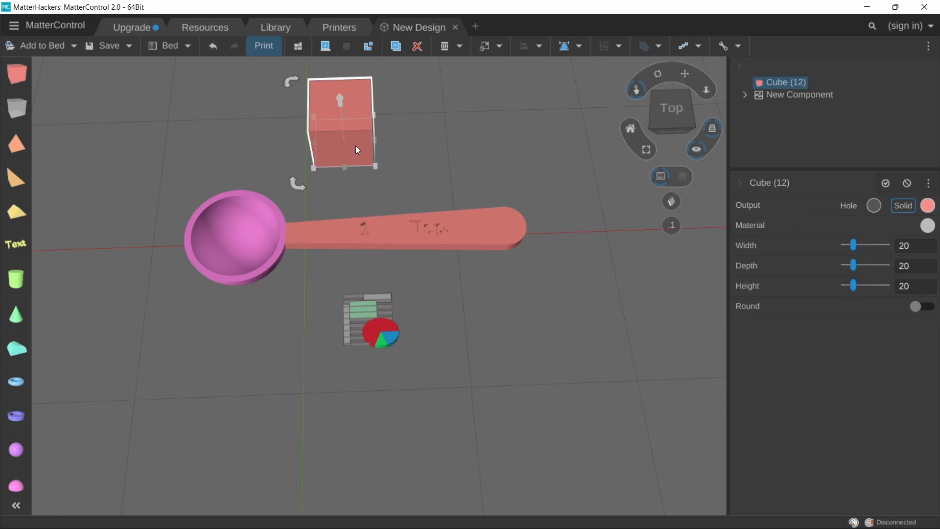
key(Delete)
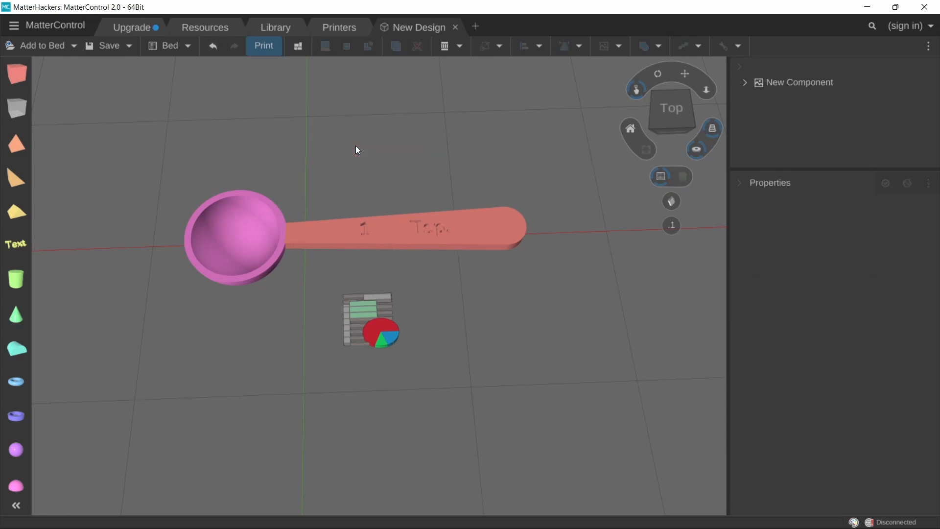
Add a new surfaced editor entry to the spoon component and open its settings without changing them
click(352, 237)
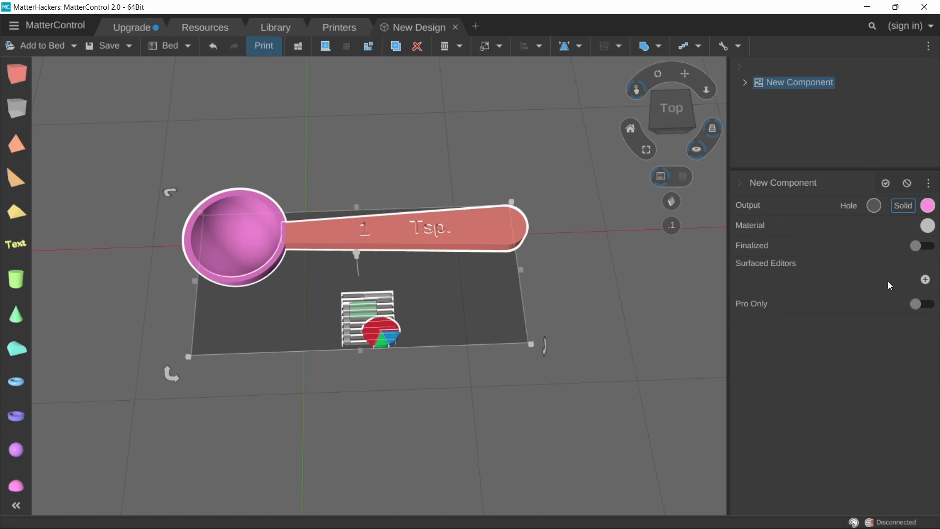
click(926, 280)
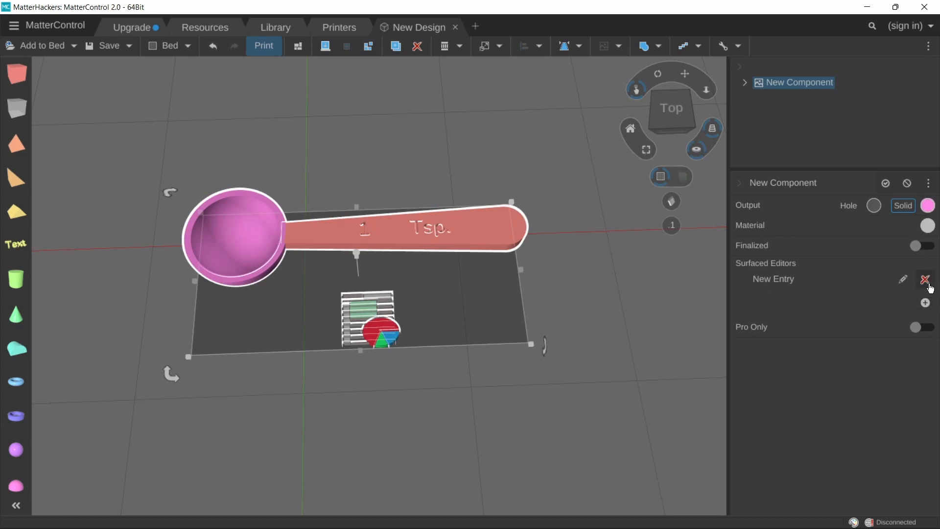
click(902, 279)
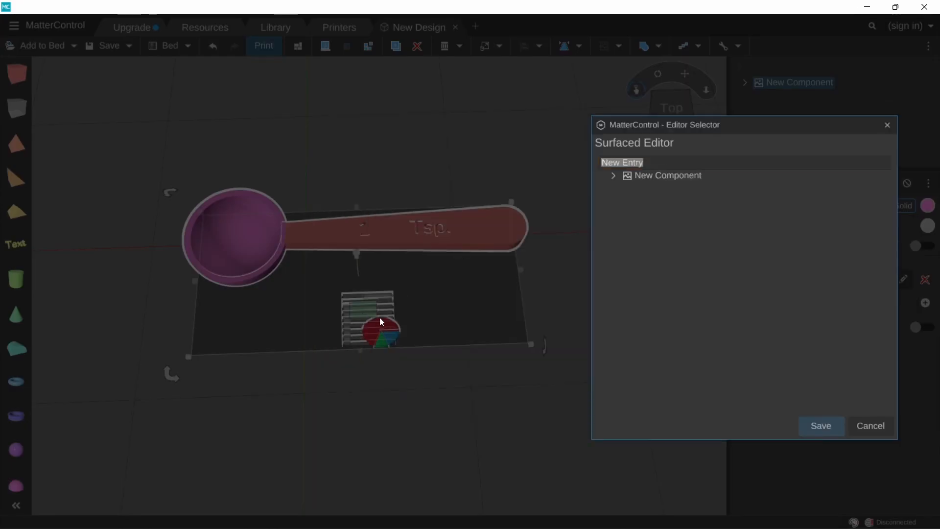
click(647, 161)
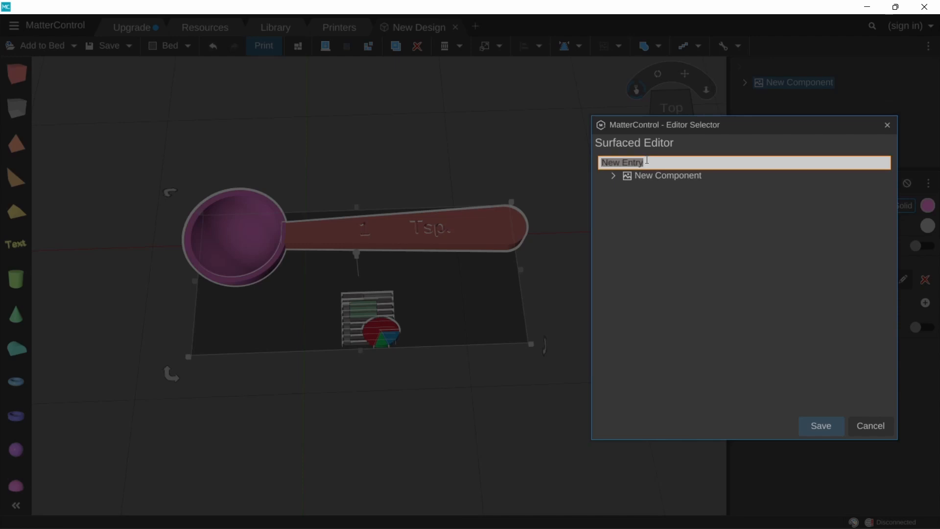
click(864, 435)
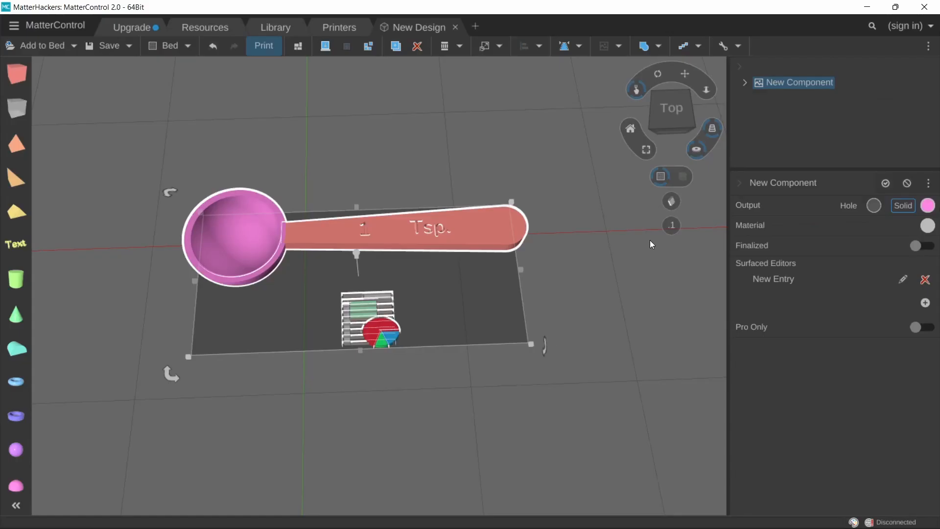
Examine the name and value of cell A1 in the component's variable sheet
click(745, 82)
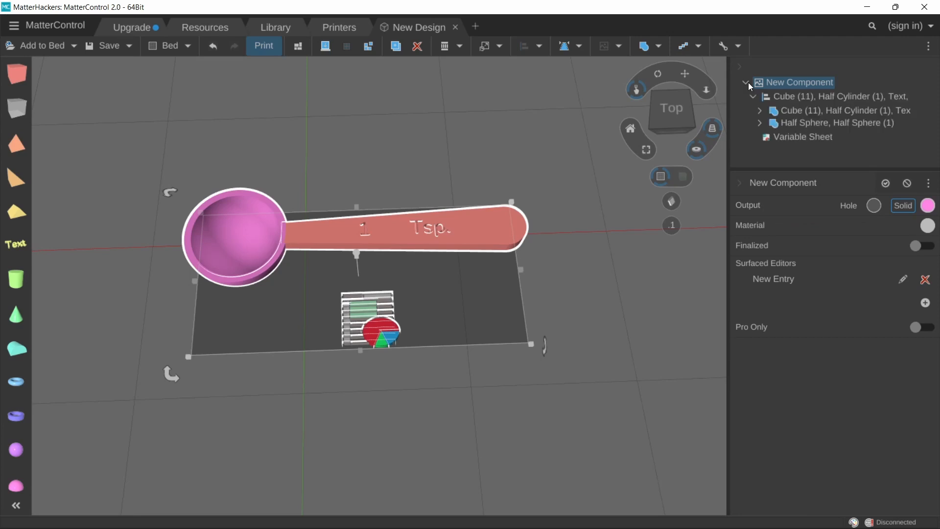
click(769, 139)
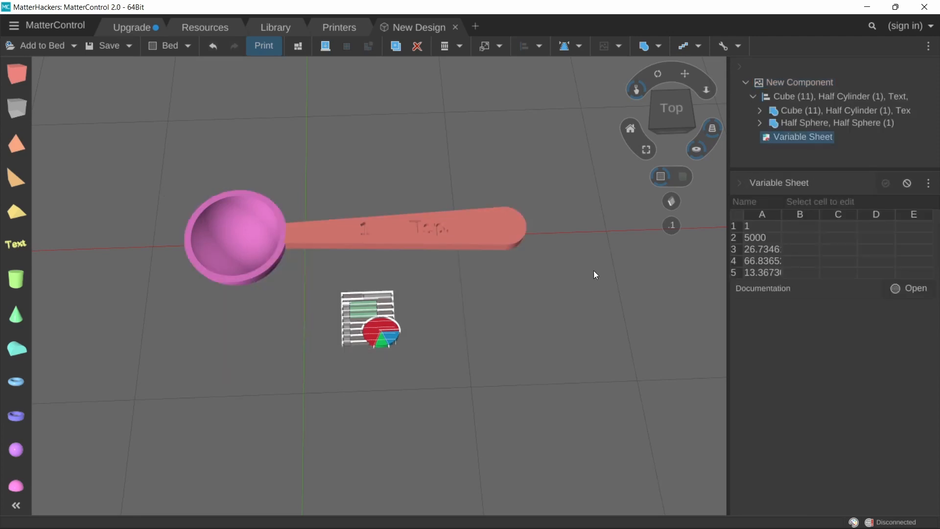
click(755, 228)
click(747, 202)
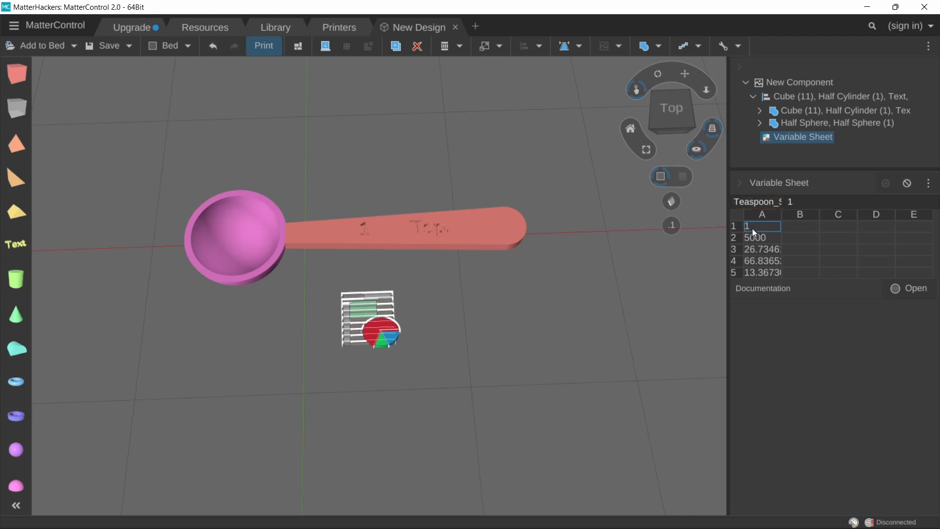
Rename the spoon component's surfaced editor entry to !A1 and save it
click(379, 327)
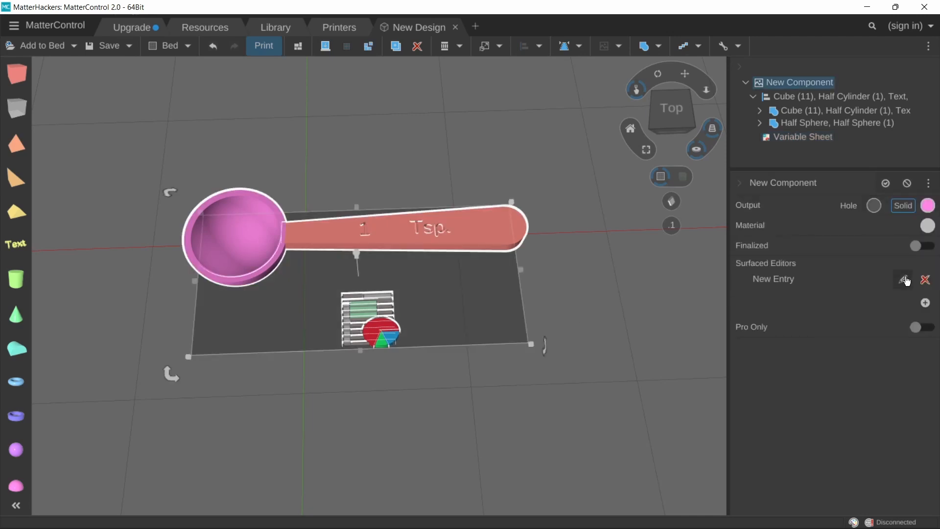
click(903, 279)
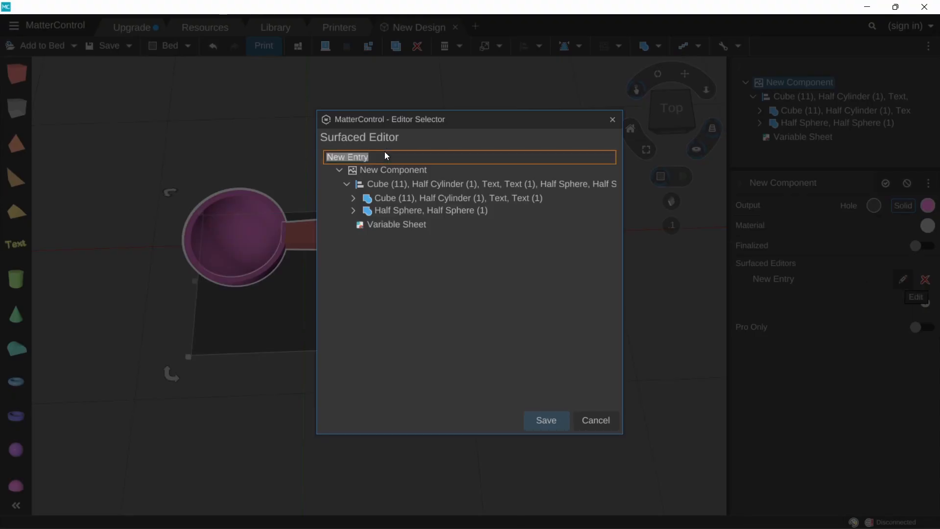
key(BackSpace)
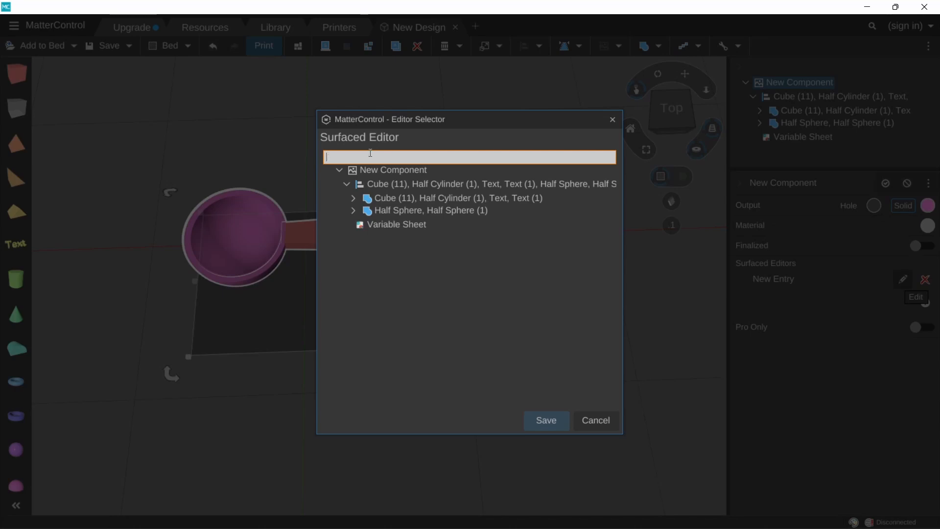
text(!)
text(A1)
click(543, 422)
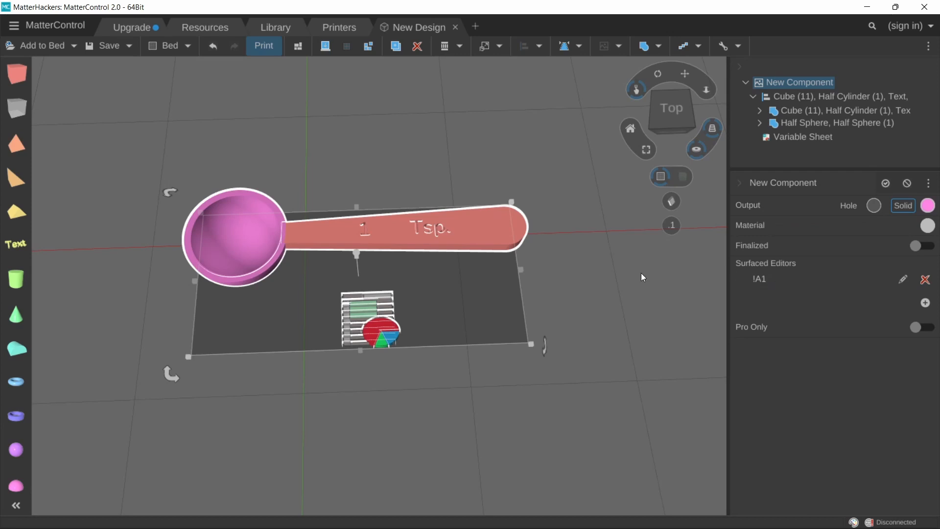
Add the Pen Holder component to the bed and move it clear behind the spoon
right_drag(379, 175, 482, 219)
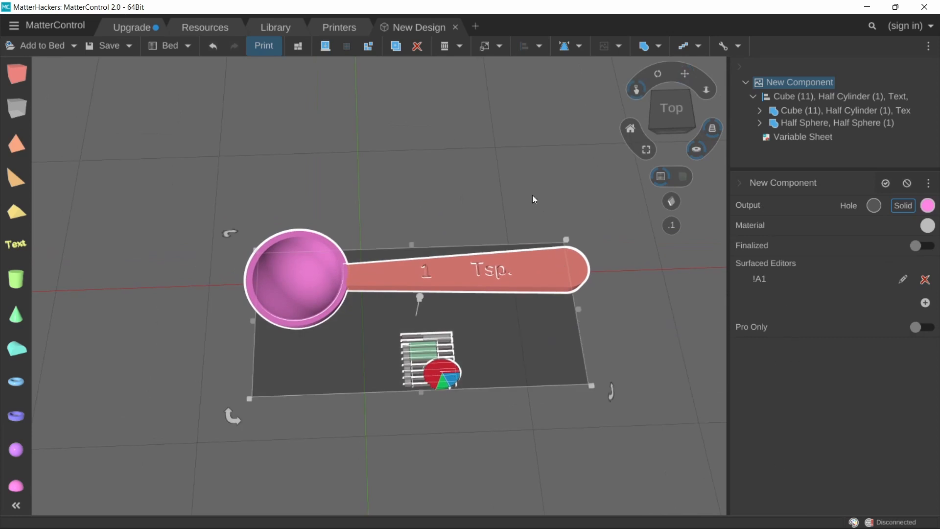
right_drag(532, 195, 530, 252)
scroll(530, 252, down, 2)
right_drag(505, 217, 455, 261)
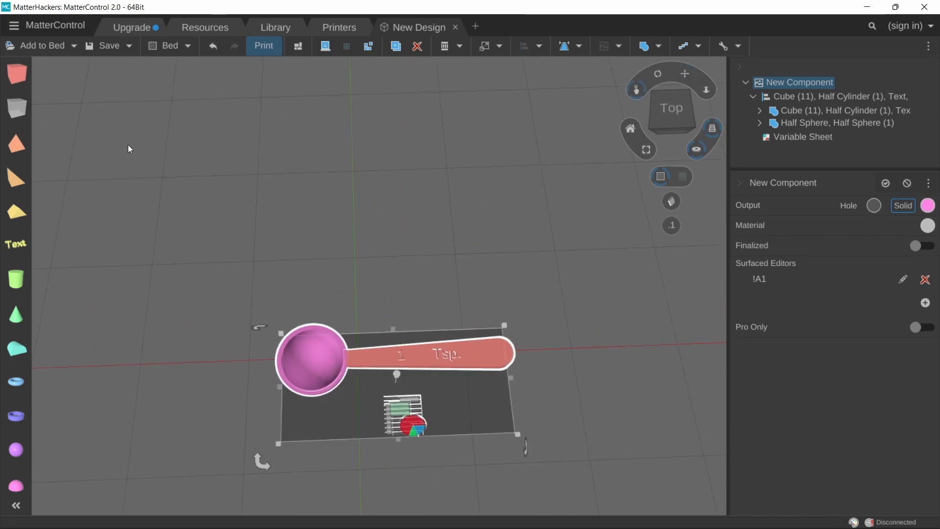
click(78, 50)
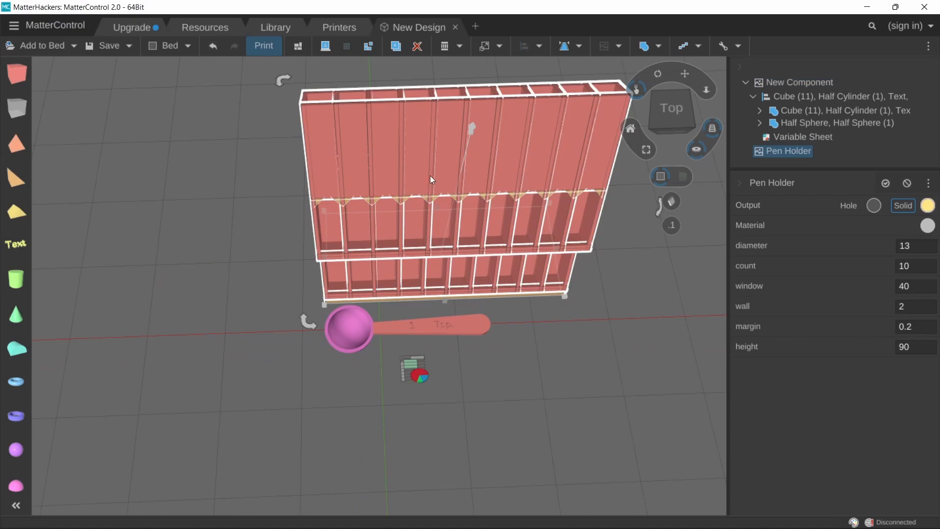
drag(430, 175, 347, 131)
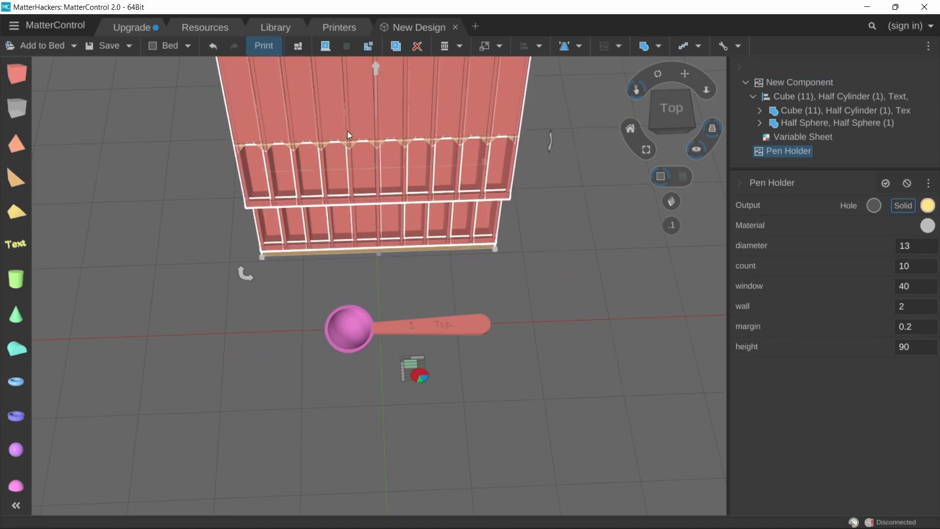
Inspect the Pen Holder's exposed parameters and remove it from the bed
right_drag(347, 130, 305, 166)
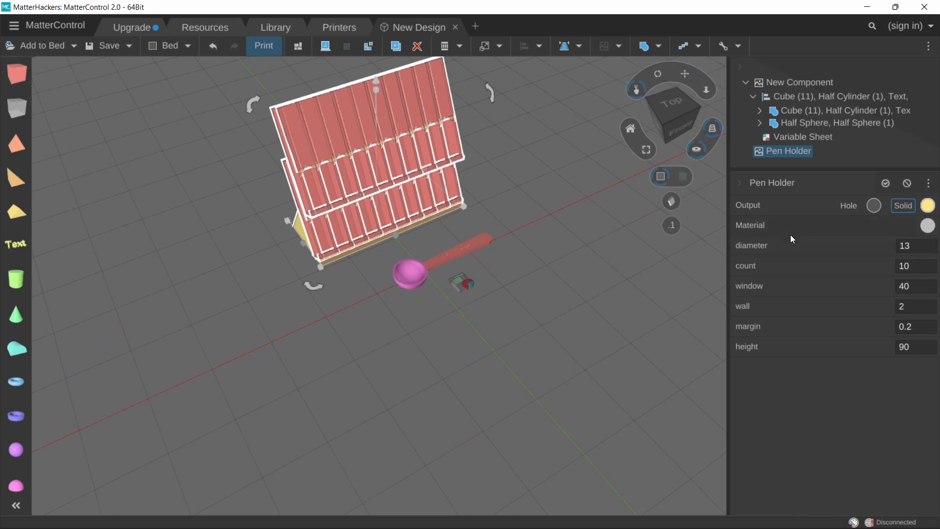
click(923, 265)
right_drag(401, 180, 368, 264)
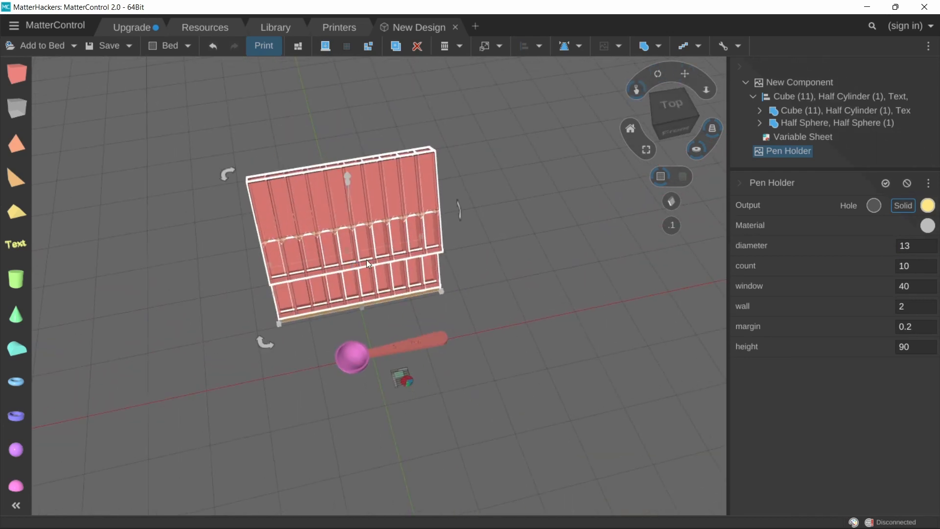
key(Delete)
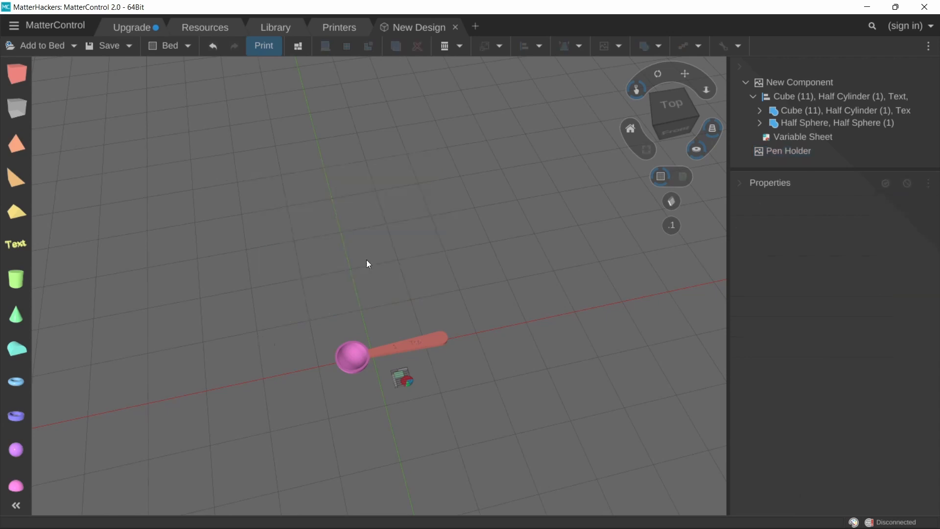
Select the spoon component and turn on its Finalized option
mouse_move(455, 408)
right_down()
mouse_move(410, 419)
mouse_move(453, 422)
right_up()
middle_drag(454, 422, 356, 406)
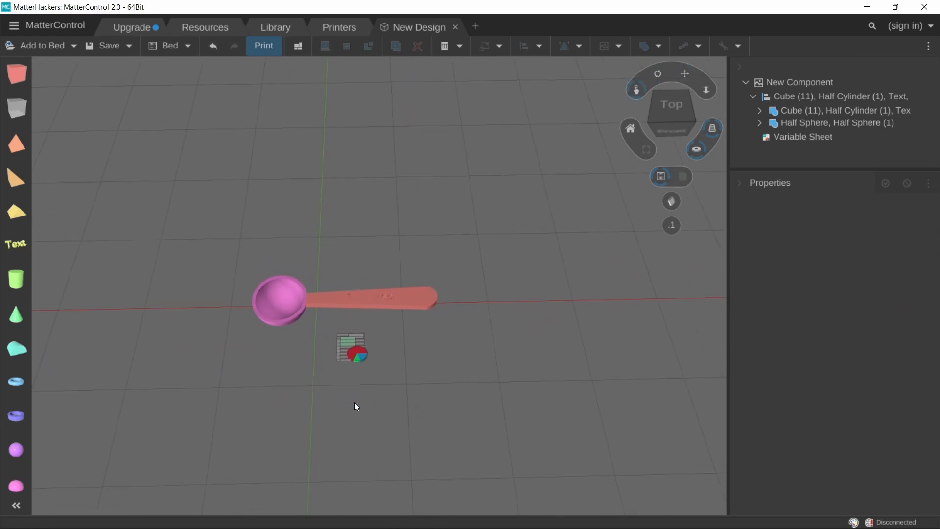
click(375, 302)
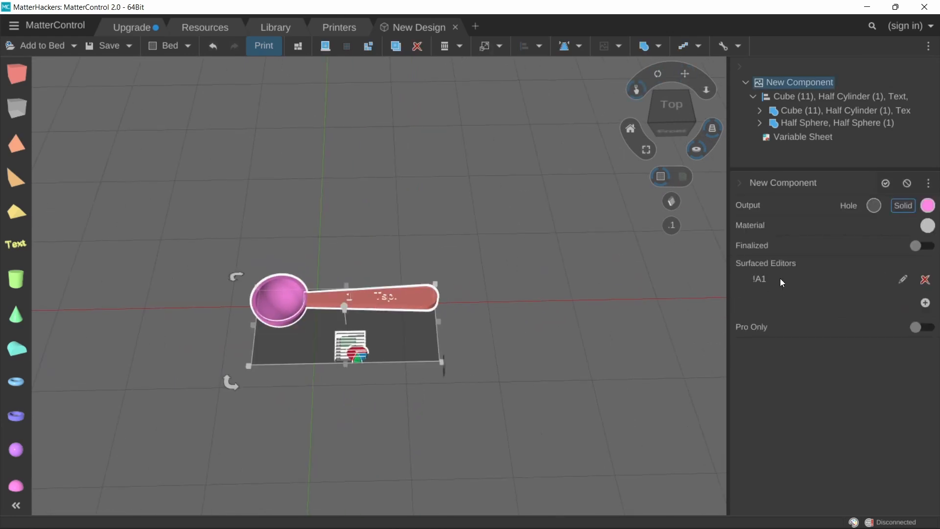
click(917, 247)
scroll(350, 321, up, 2)
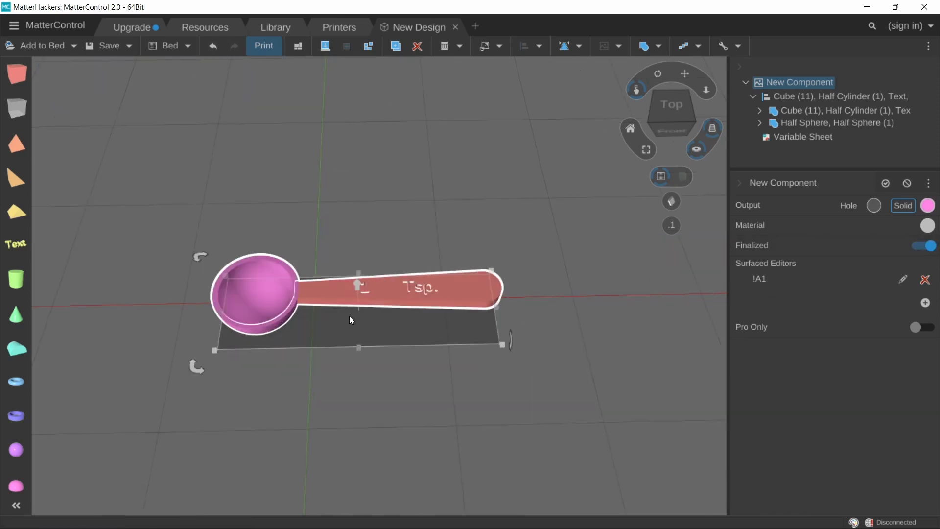
Export the spoon component as an MCX file named Variable Teaspoon in the My Designs folder
right_click(372, 297)
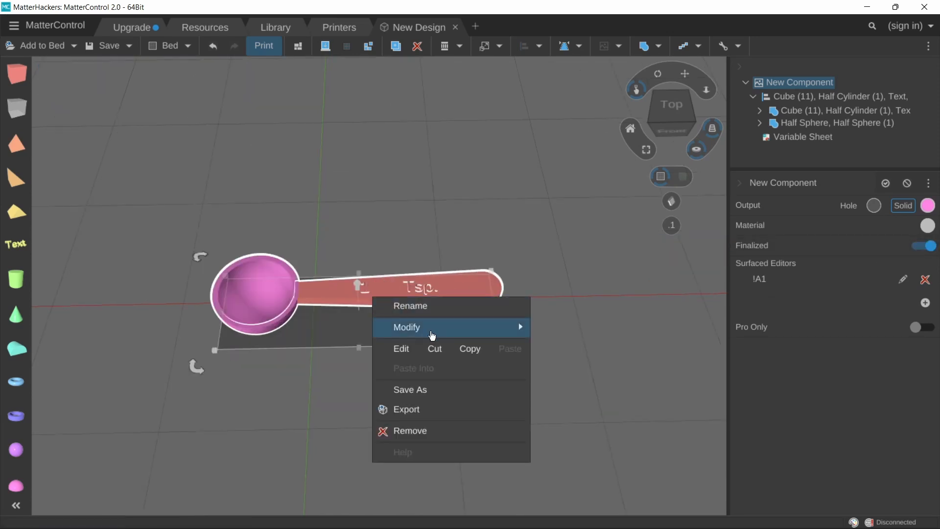
click(430, 410)
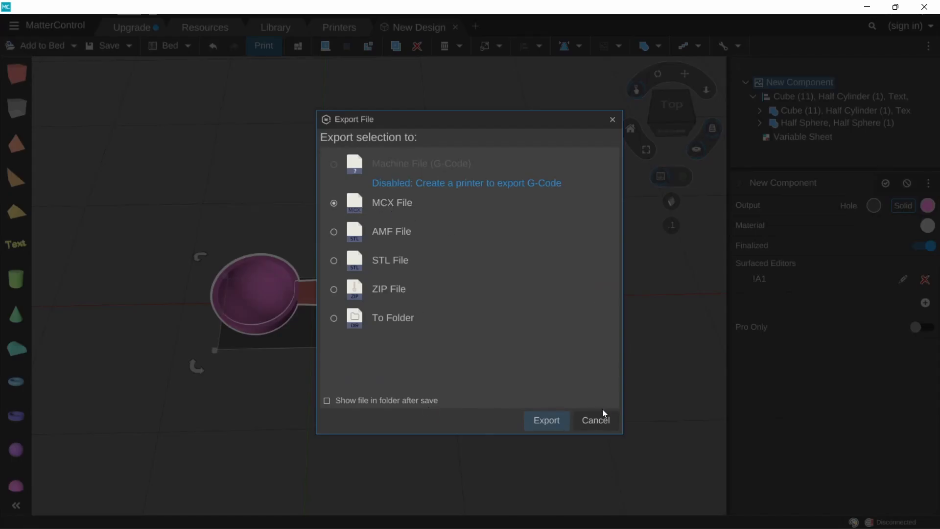
click(560, 422)
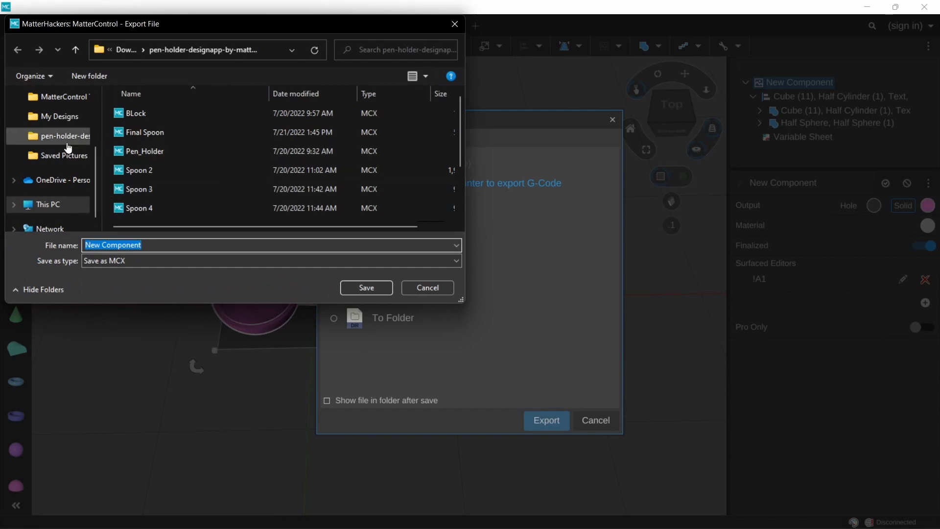
click(59, 116)
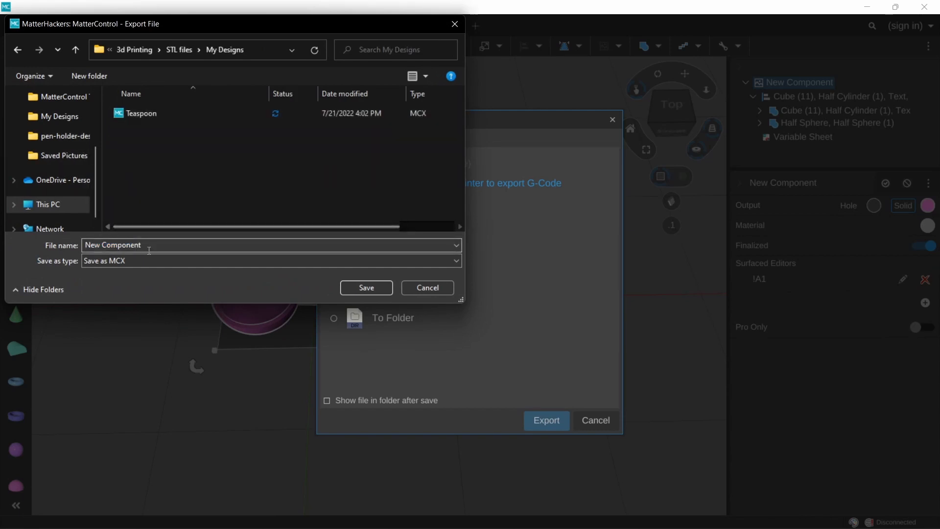
click(107, 244)
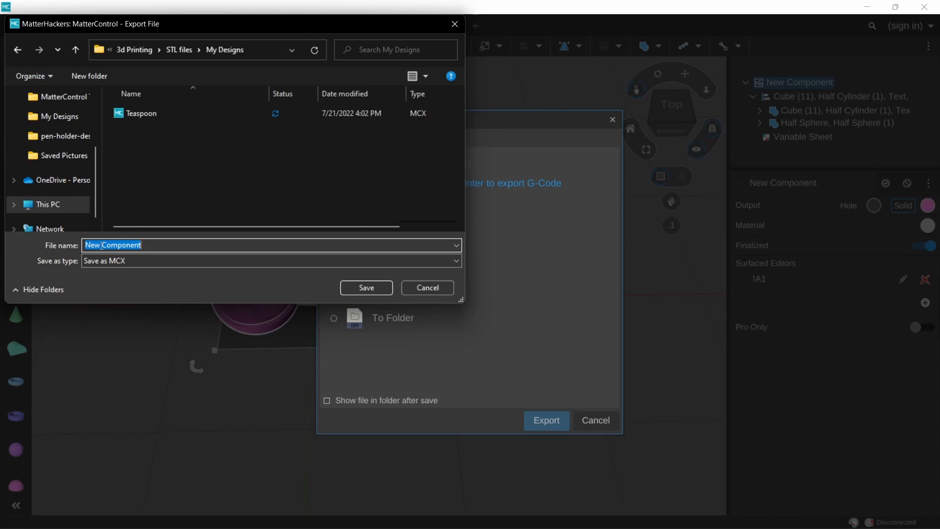
text(Variable )
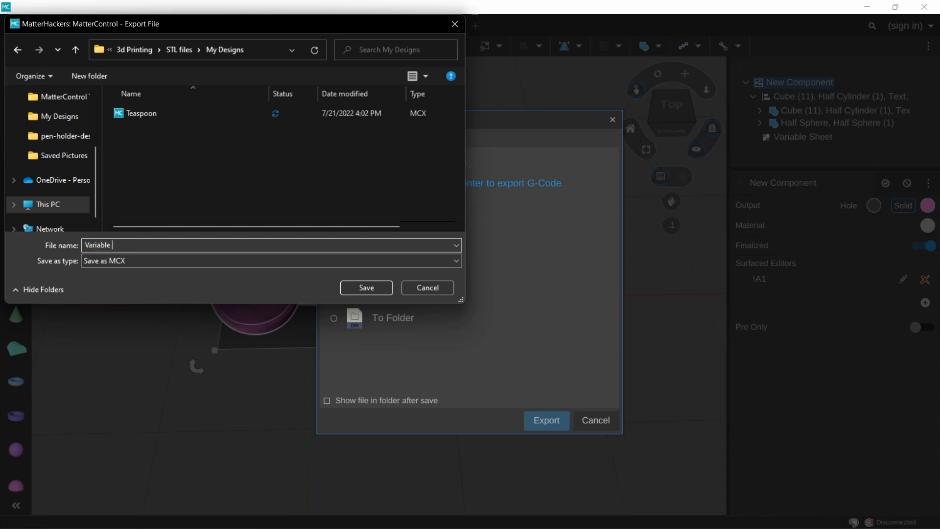
text(Teaspoon)
click(366, 288)
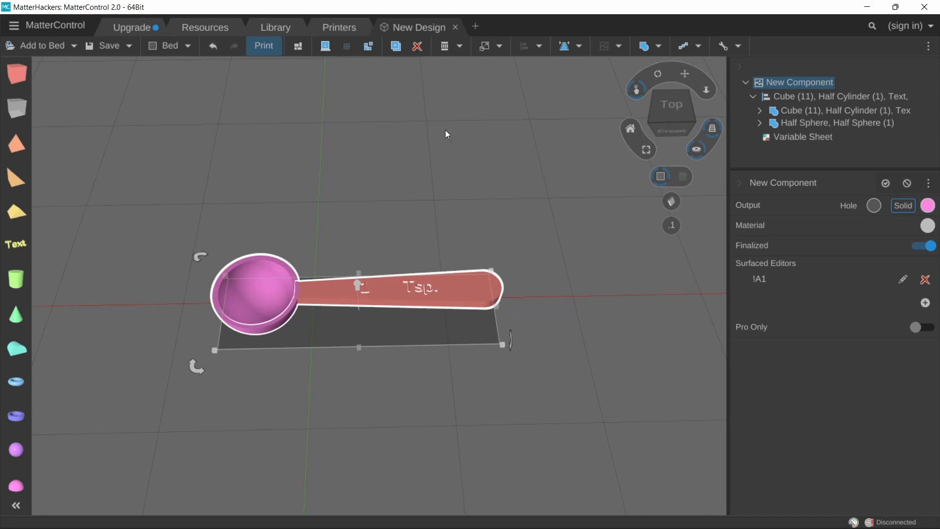
Create a new design without its default figure and add the Variable Teaspoon file to the bed
click(477, 27)
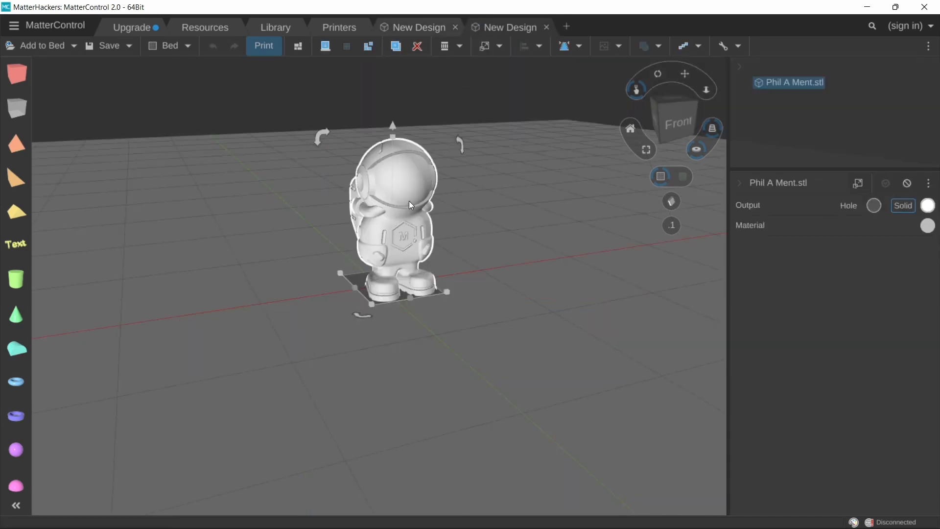
key(Delete)
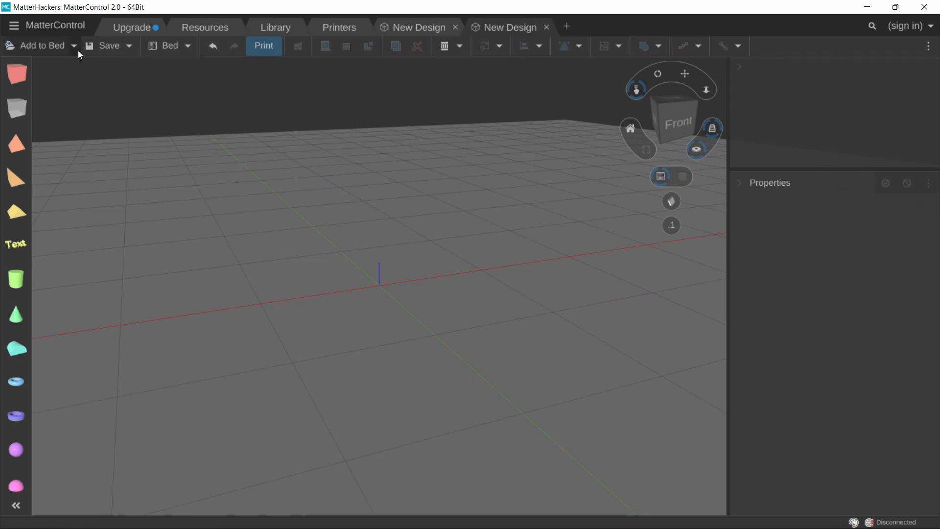
click(76, 47)
click(80, 67)
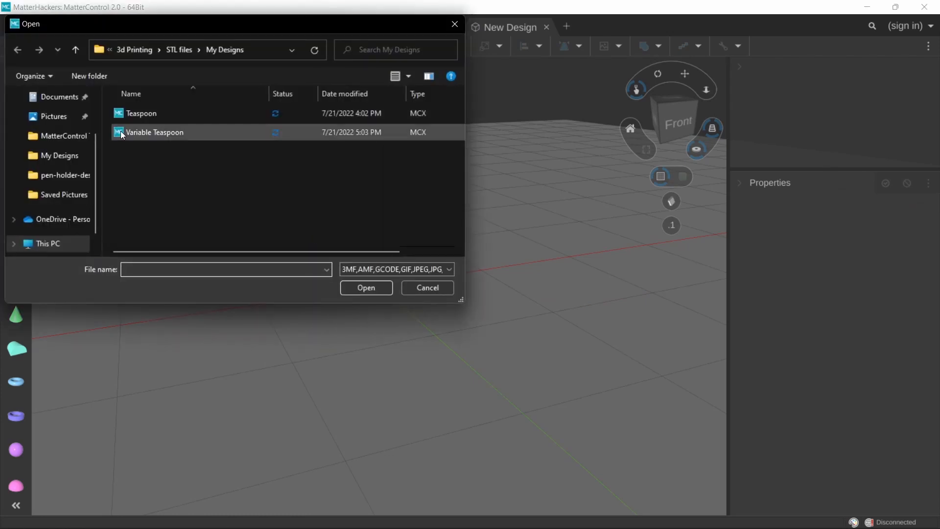
double_click(230, 133)
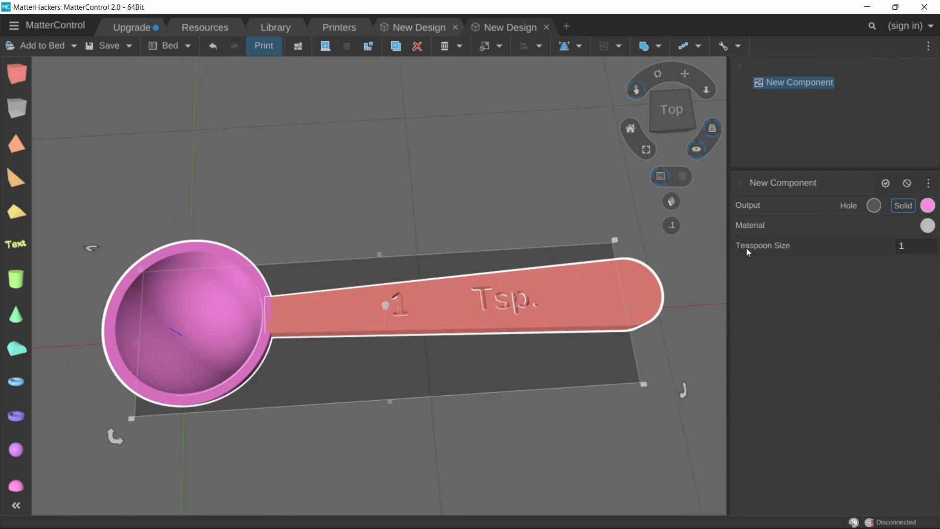
Set the imported spoon component's Teaspoon Size to .5
click(913, 247)
text(.)
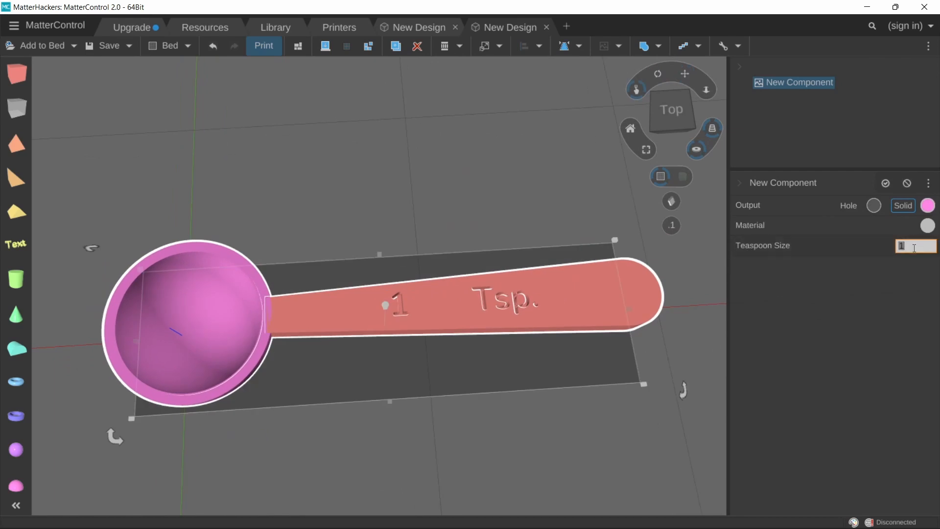
text(5)
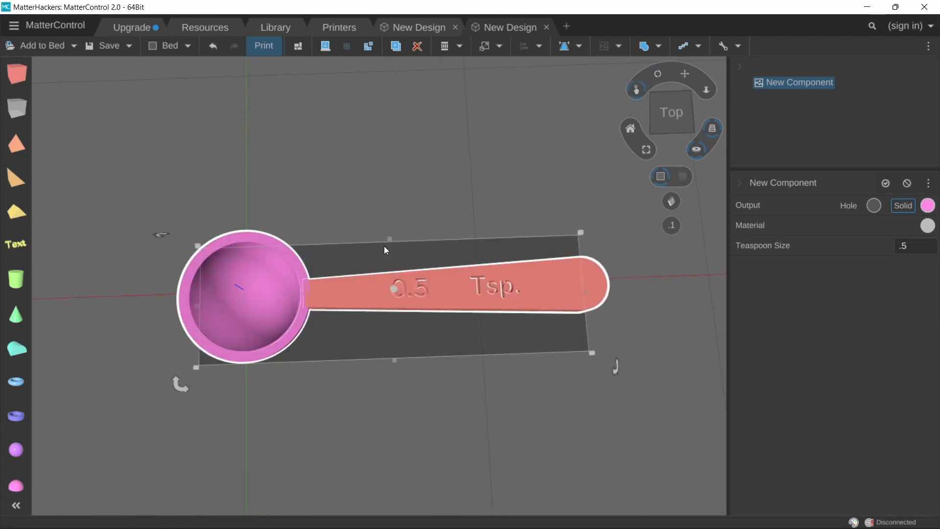
Set the spoon component's Teaspoon Size to .25
scroll(374, 295, up, 2)
scroll(374, 295, down, 1)
right_drag(373, 293, 434, 282)
click(916, 246)
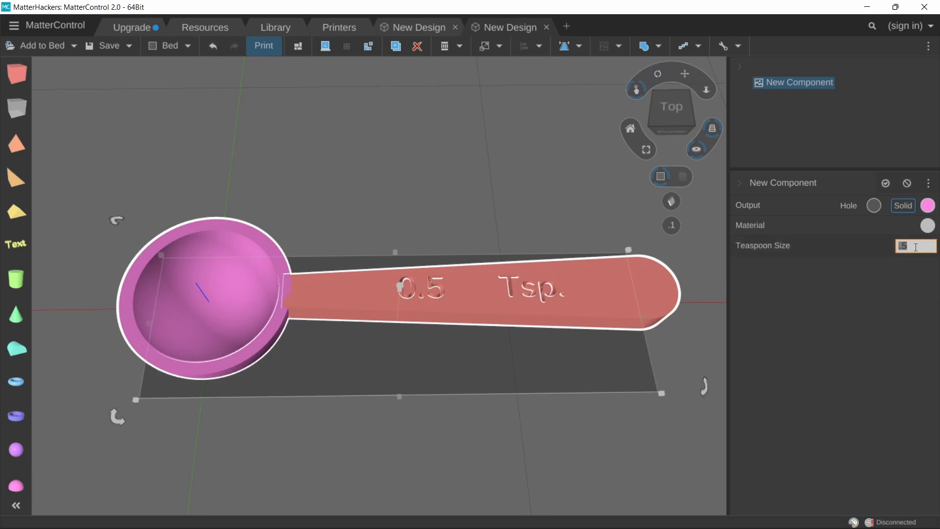
text(.25)
key(Return)
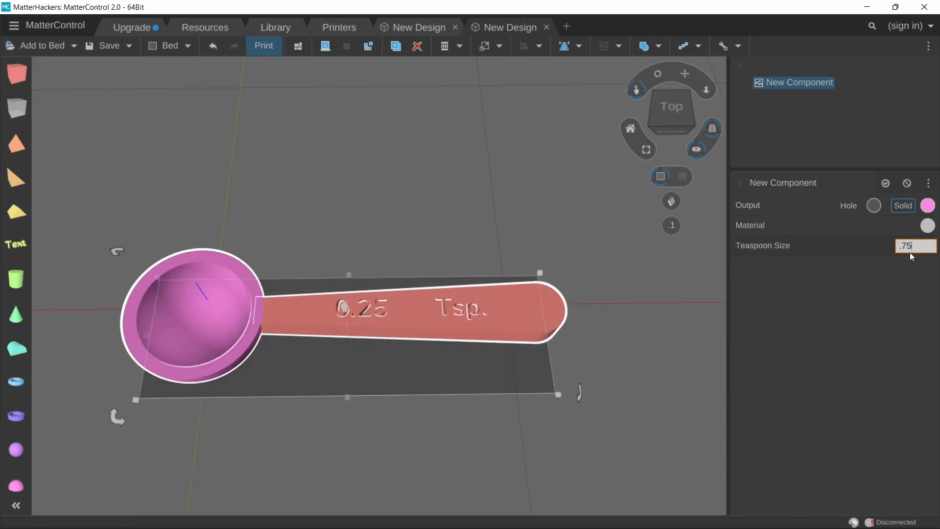
Set the spoon component's Teaspoon Size to .75 and look over the resized spoon
key(Return)
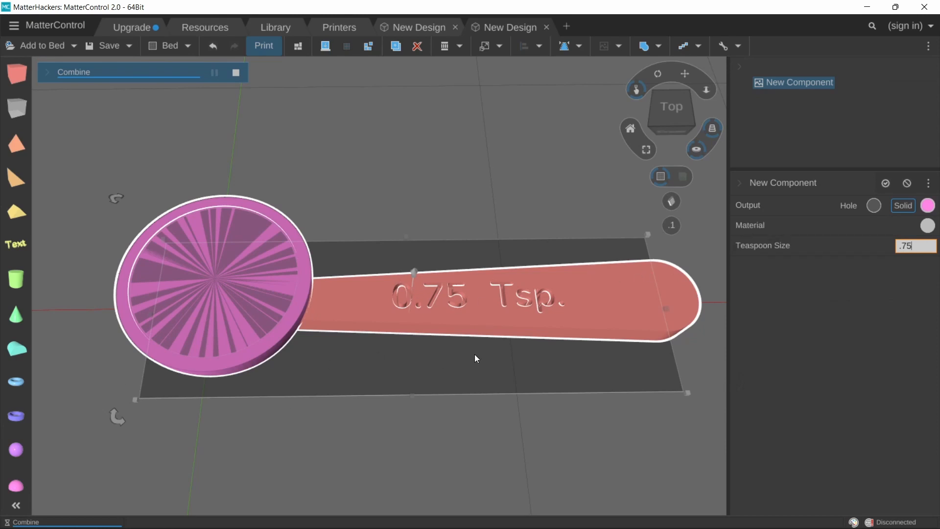
scroll(362, 263, down, 2)
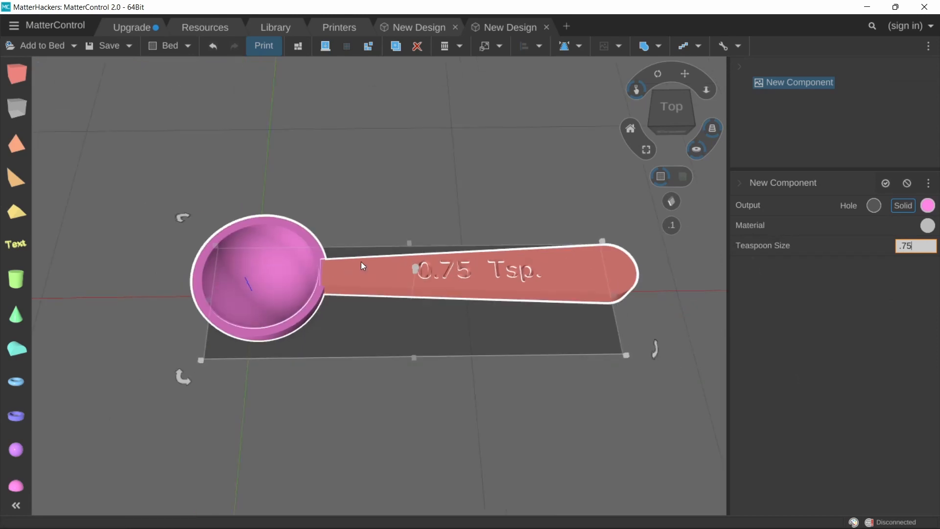
right_drag(387, 284, 372, 270)
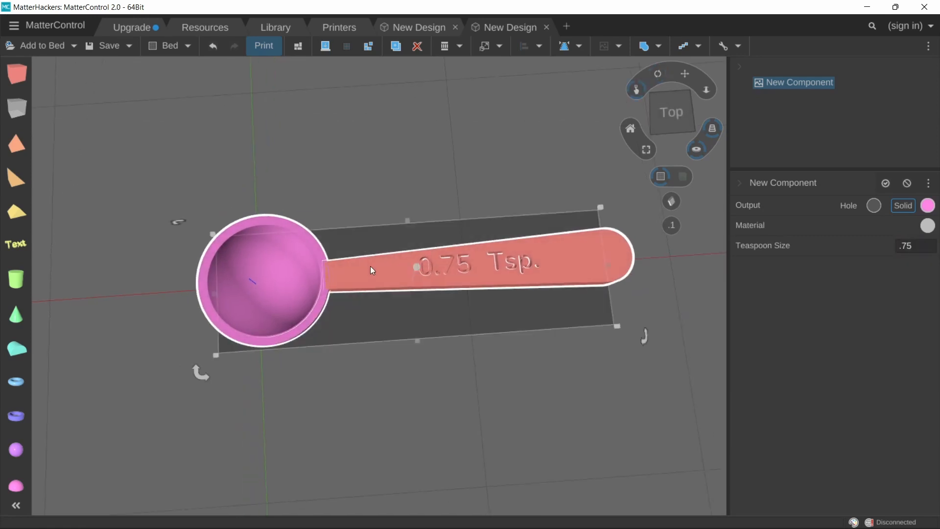
scroll(376, 266, down, 2)
right_drag(328, 231, 397, 268)
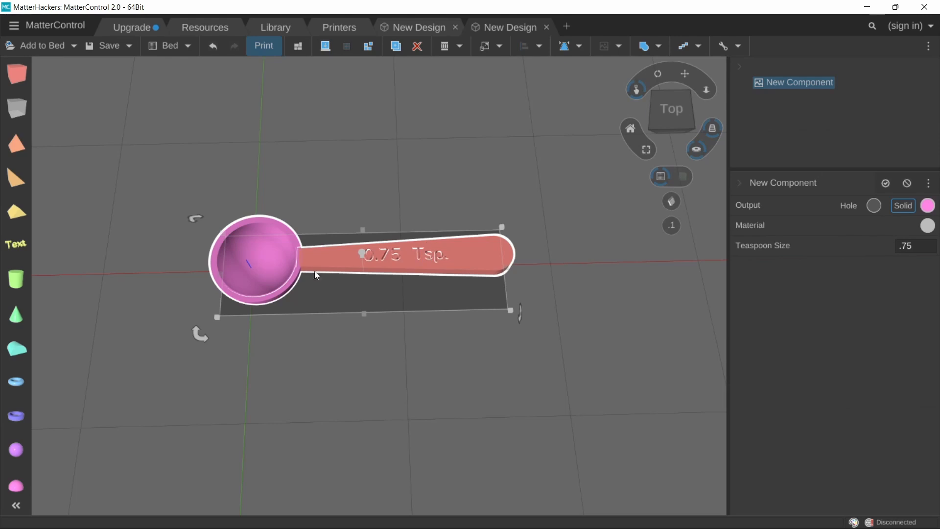
Reopen the finalized spoon component for editing so its inner parts and component options are accessible
middle_drag(288, 263, 331, 293)
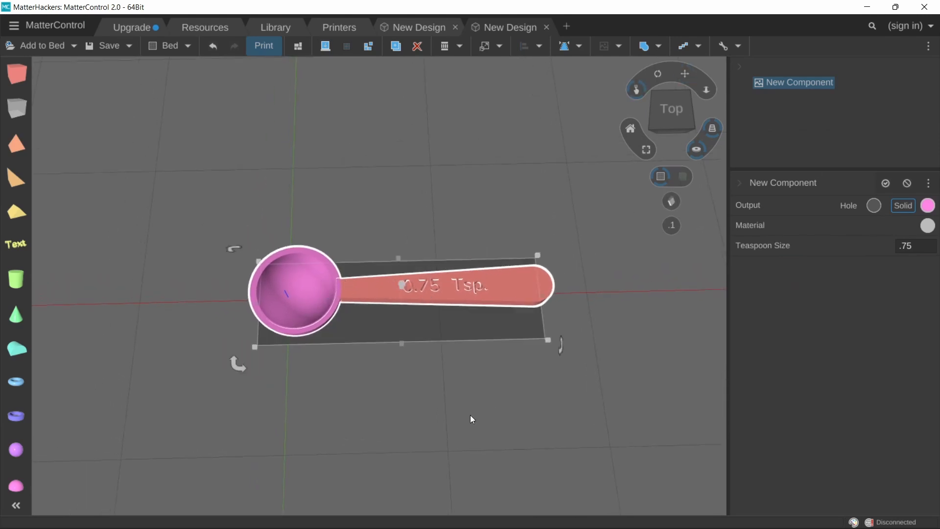
middle_drag(576, 294, 443, 303)
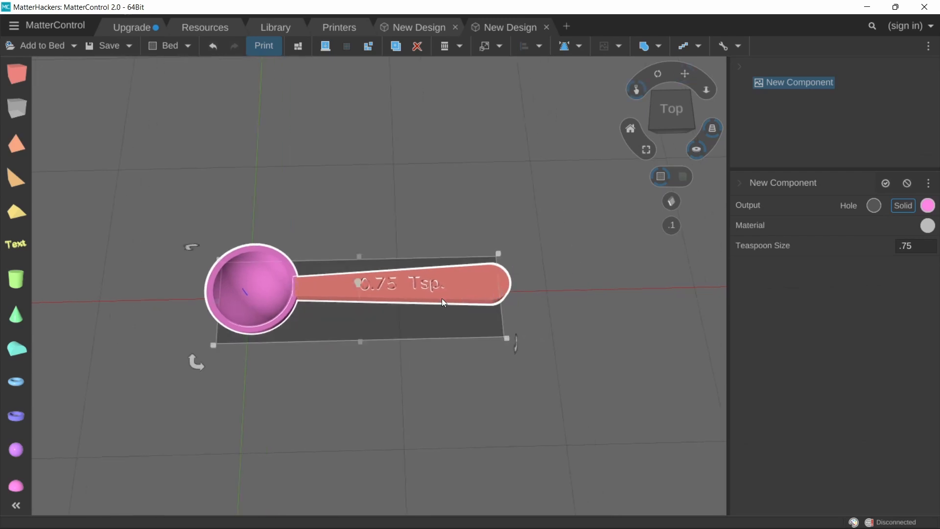
right_click(365, 286)
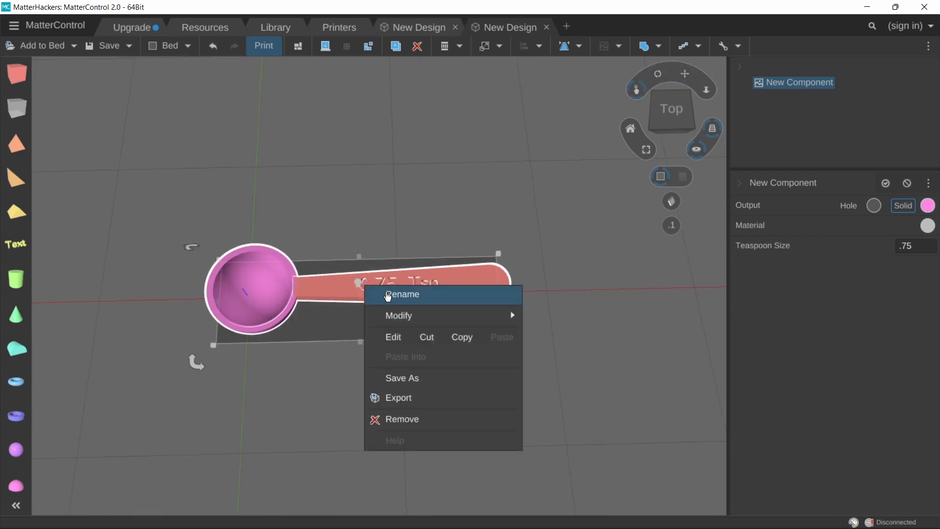
mouse_move(410, 316)
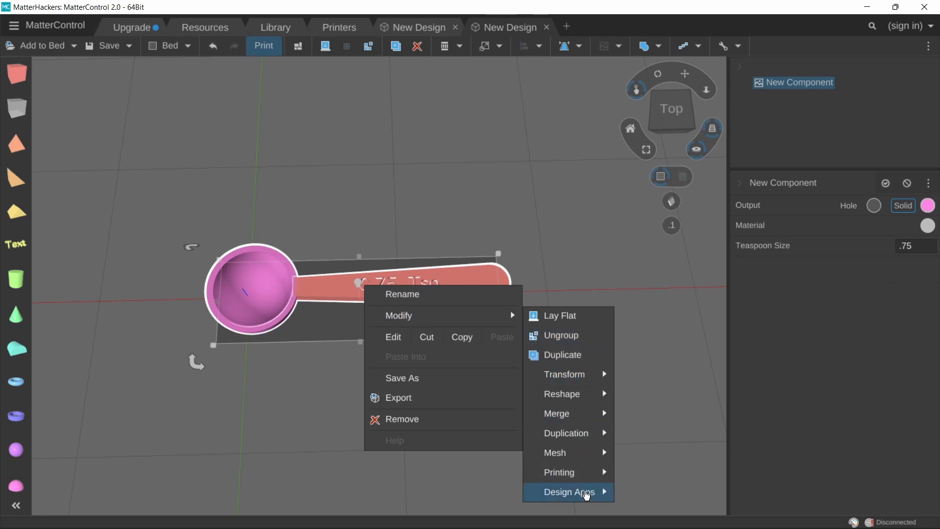
mouse_move(590, 494)
click(637, 492)
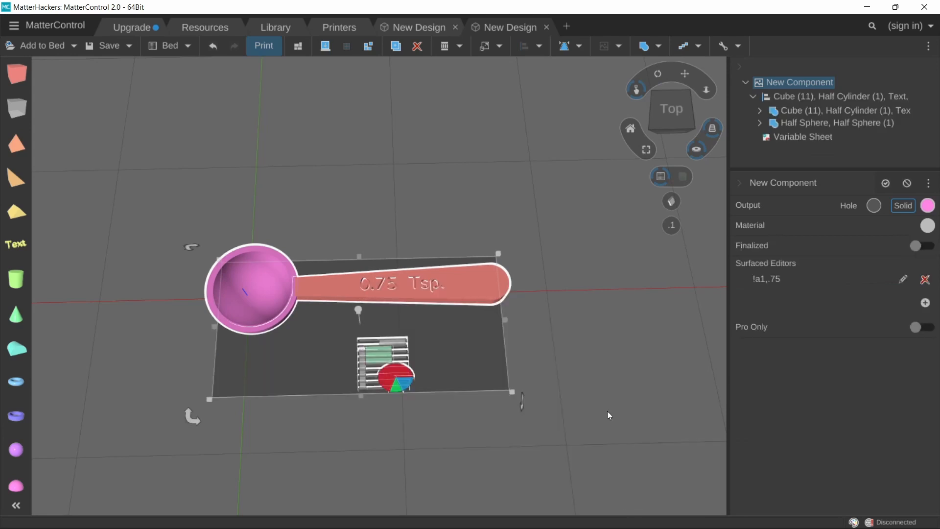
Select the spoon's Variable Sheet and examine the formula in its Conversion cell, A2
middle_drag(517, 331, 491, 339)
click(351, 371)
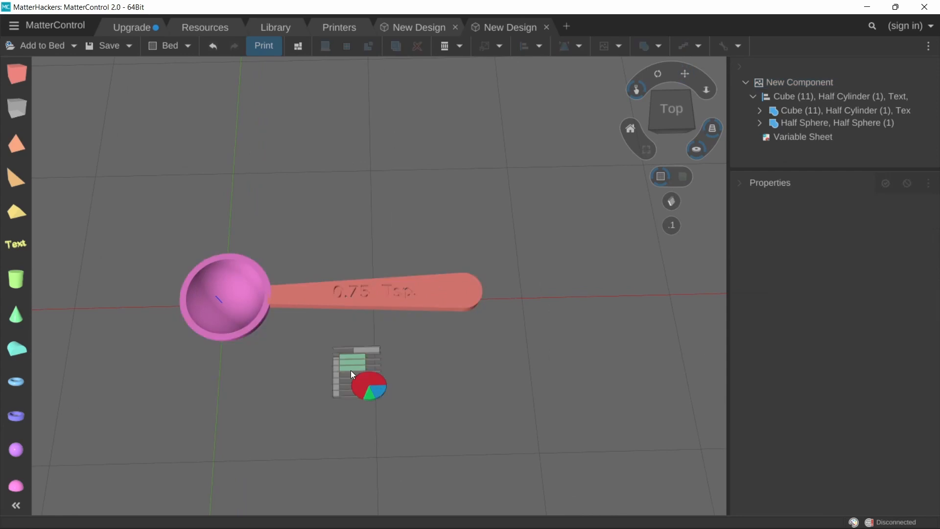
click(781, 139)
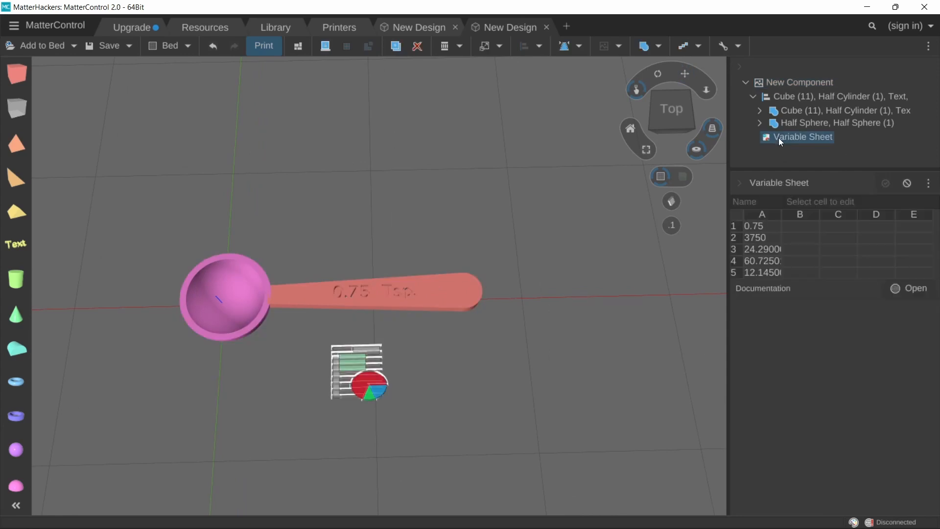
click(764, 239)
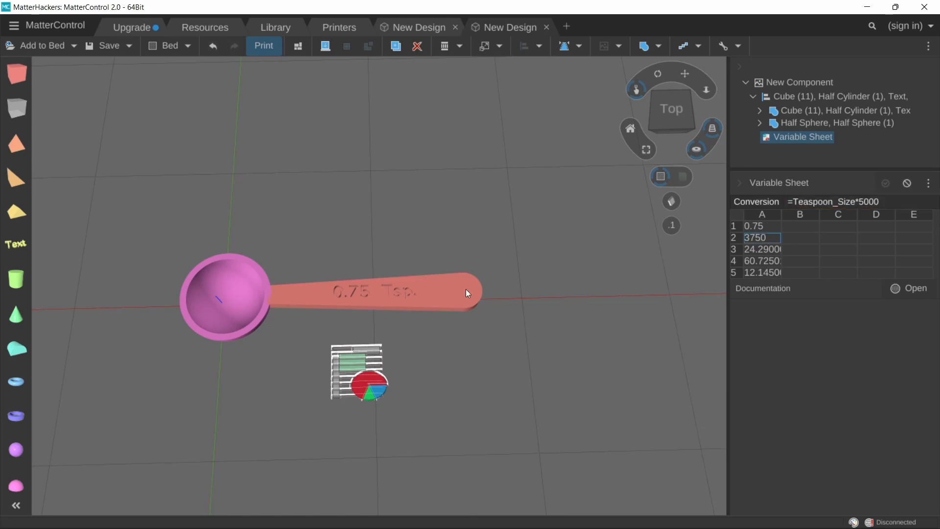
Expand the spoon bowl's half-sphere group and inspect the Diameter equation of the inner hole Half Sphere
click(761, 122)
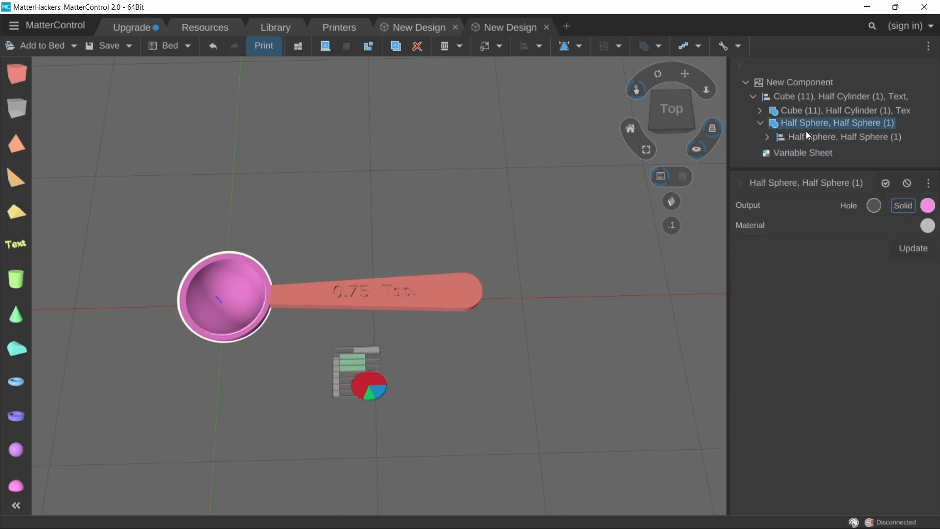
click(798, 136)
click(768, 137)
click(808, 150)
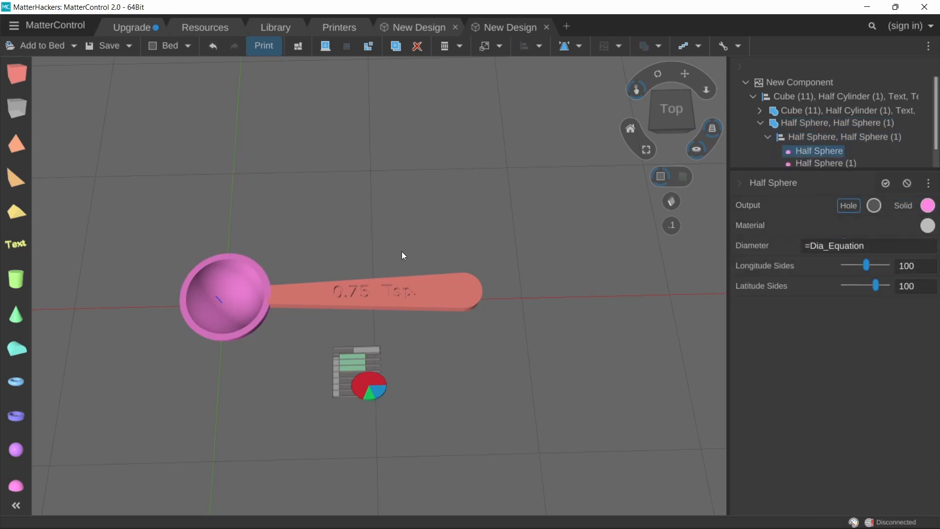
Add the Pen_Holder MCX file from the pen-holder-designapp folder to the bed
middle_drag(402, 254, 489, 266)
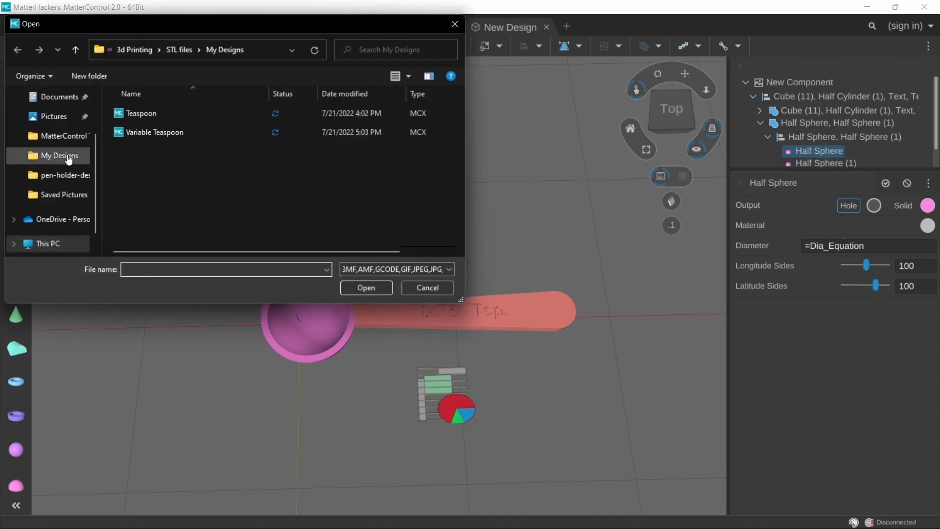
scroll(93, 155, up, 2)
click(56, 140)
double_click(178, 132)
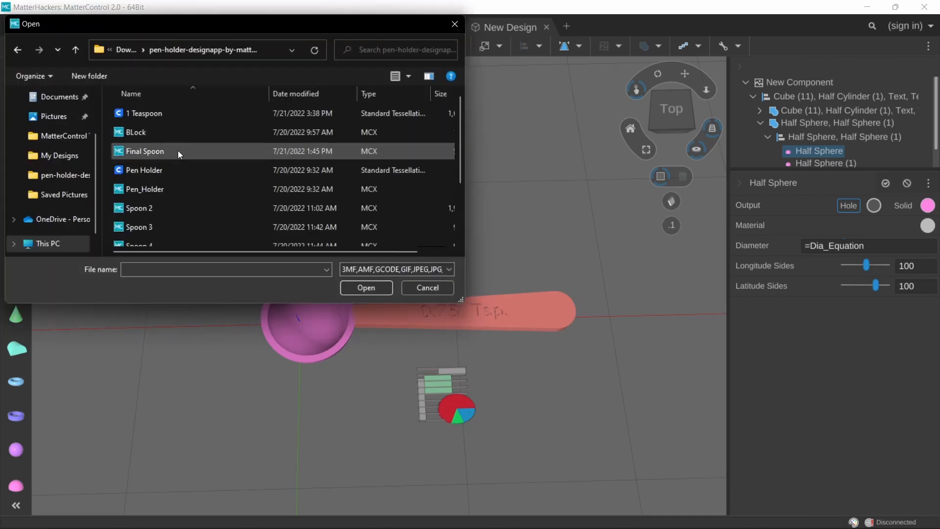
double_click(158, 193)
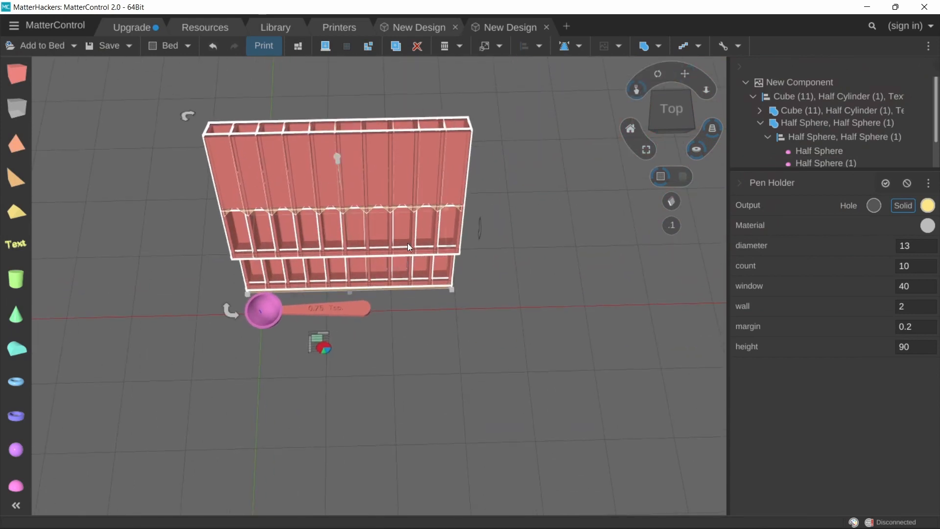
Open the Pen Holder component for editing to expose its inner parts and surfaced editors
right_click(398, 212)
mouse_move(471, 245)
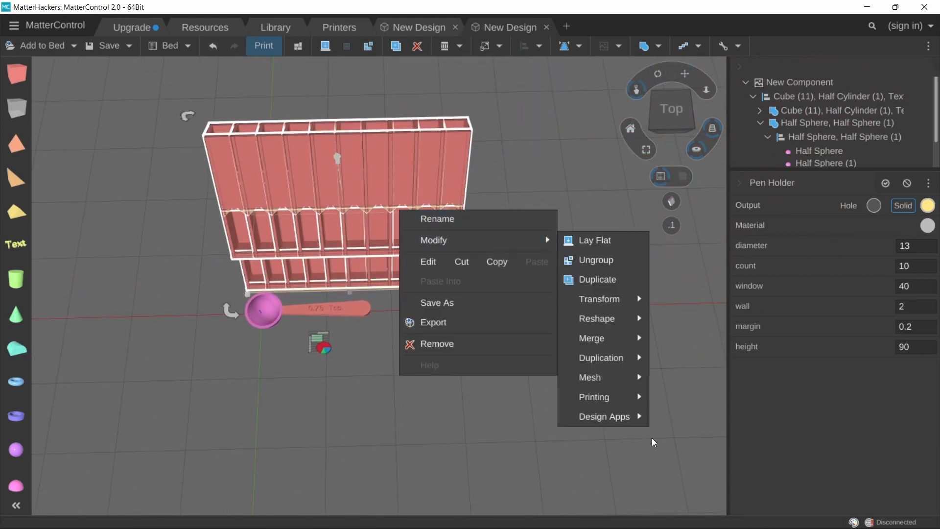
mouse_move(617, 416)
click(686, 456)
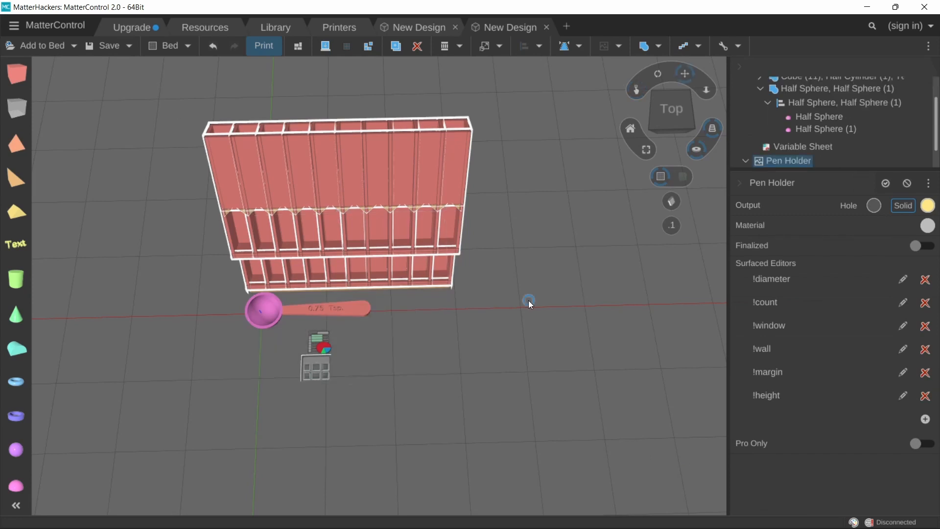
Select the Pen Holder's Variable Sheet and examine its dimension variables
scroll(773, 152, down, 3)
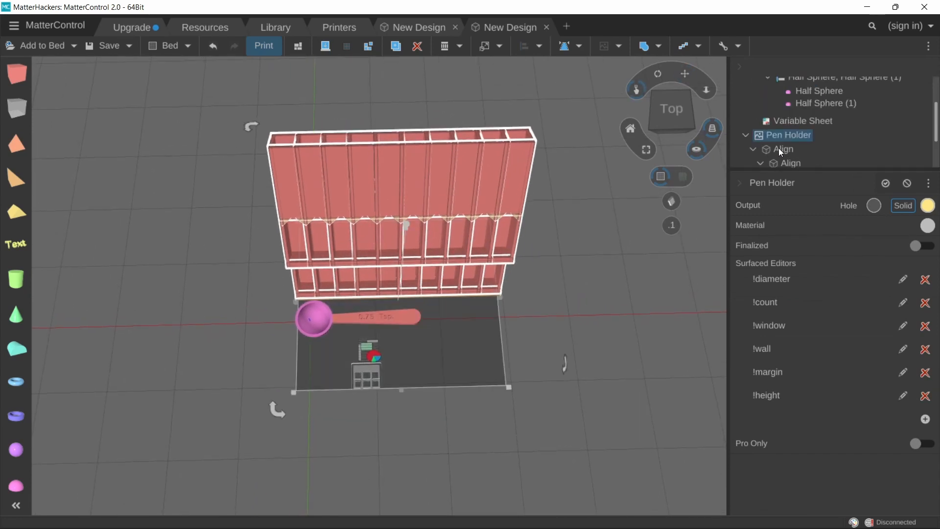
click(782, 159)
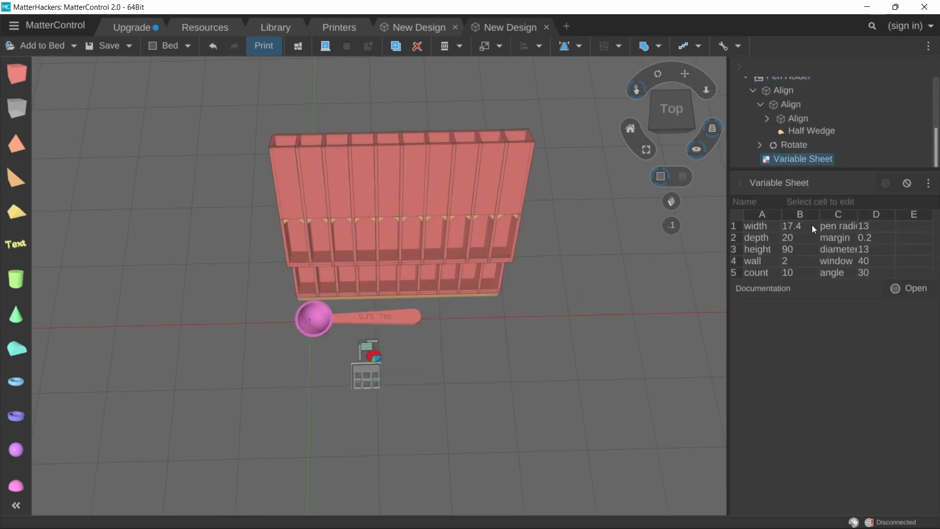
scroll(510, 320, up, 5)
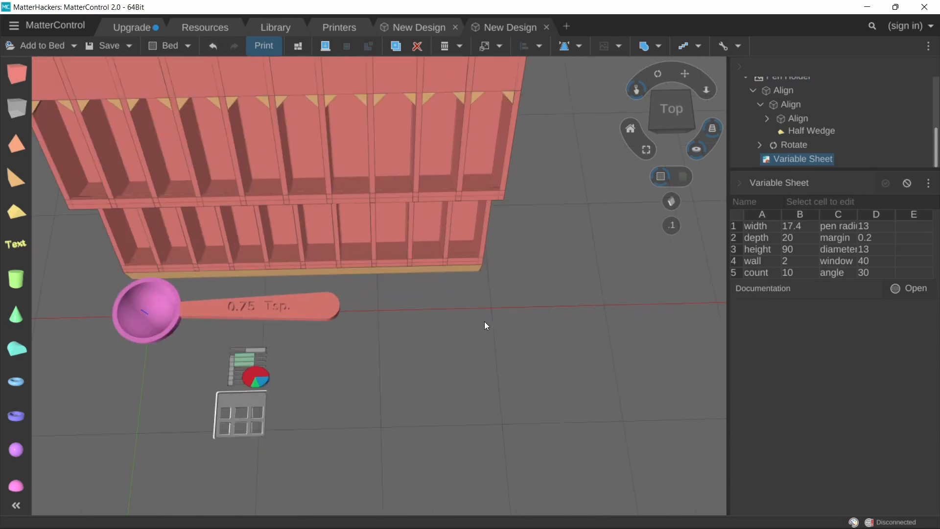
Delete the pen holder from the bed, leaving only the spoon component
middle_drag(484, 321, 597, 321)
click(453, 177)
key(Delete)
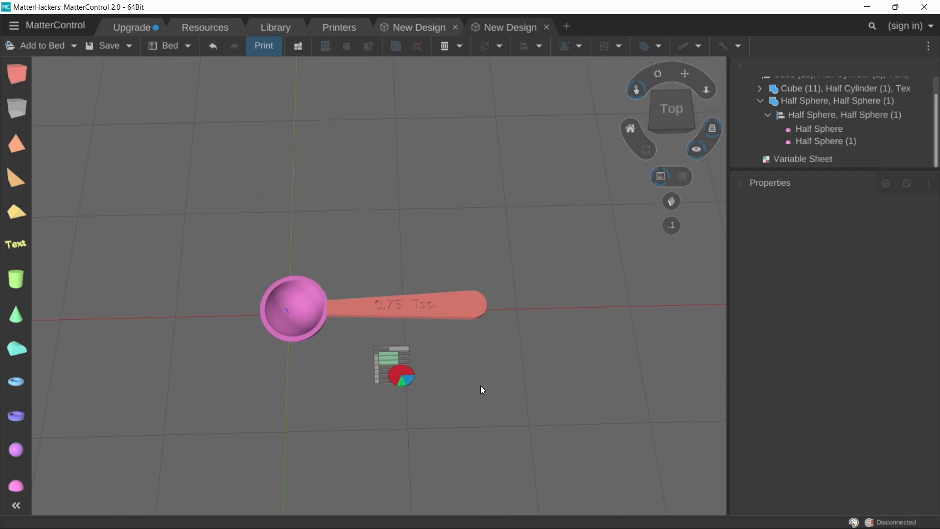
Select the whole spoon component and view it together with its component options
scroll(399, 339, up, 4)
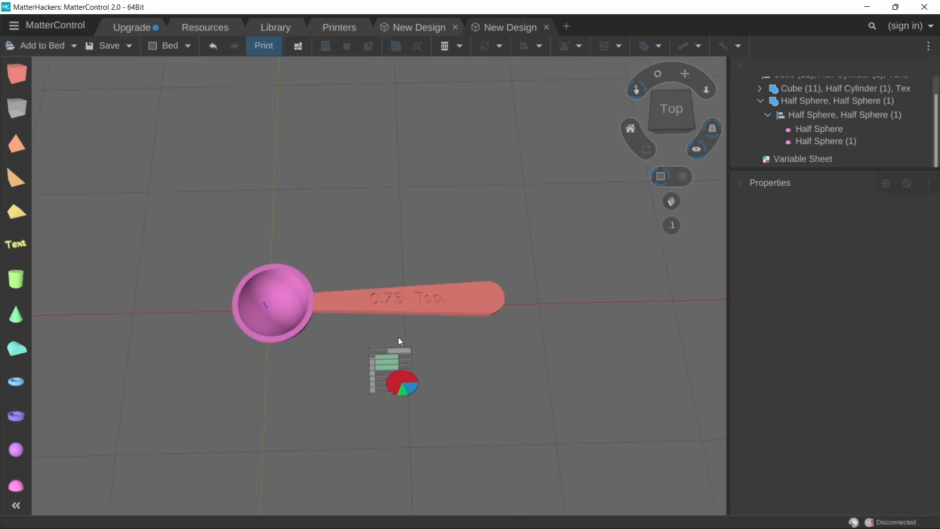
scroll(22, 485, down, 4)
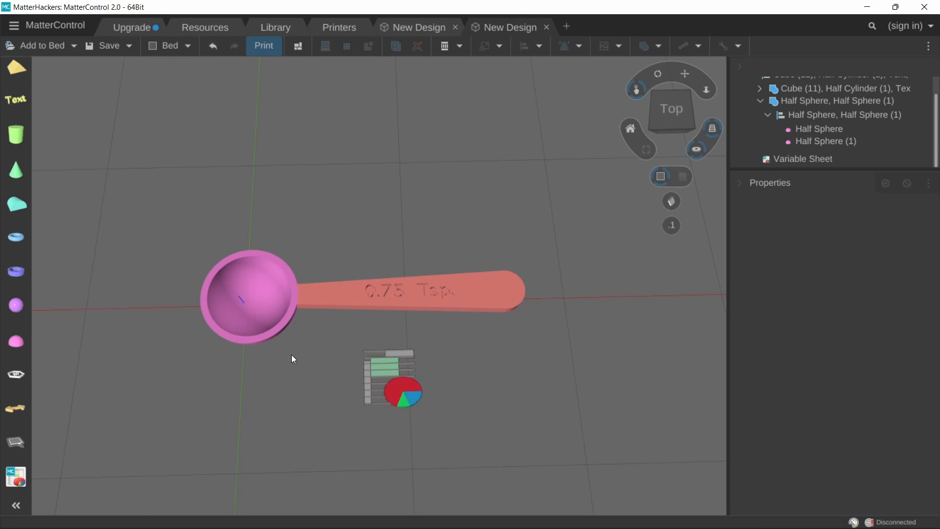
click(340, 307)
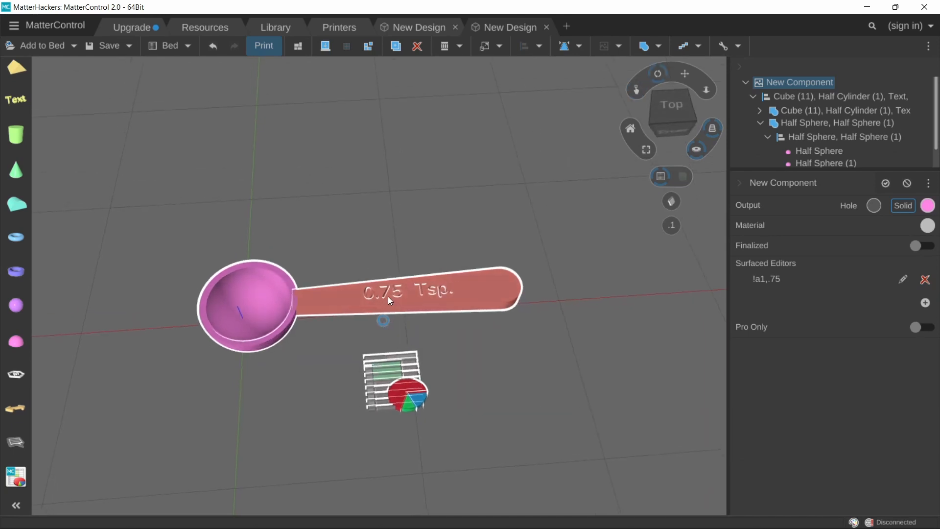
scroll(377, 260, down, 3)
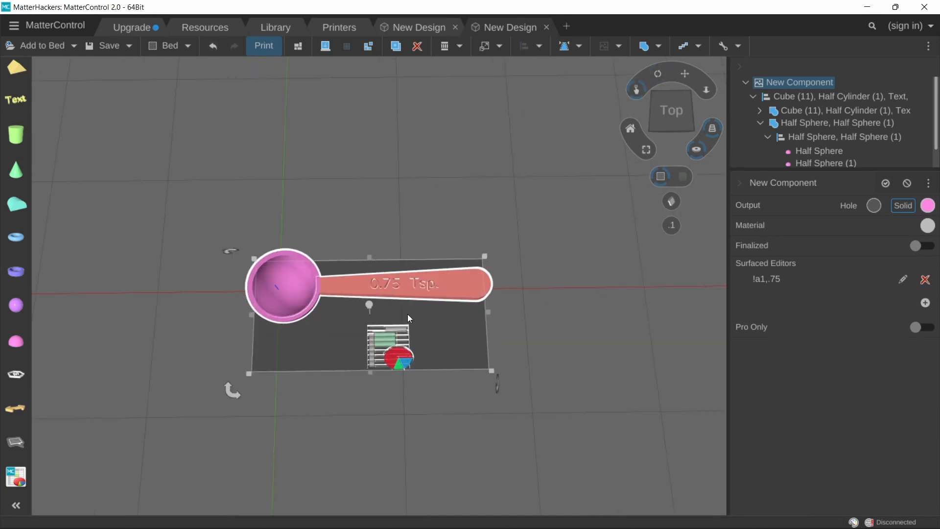